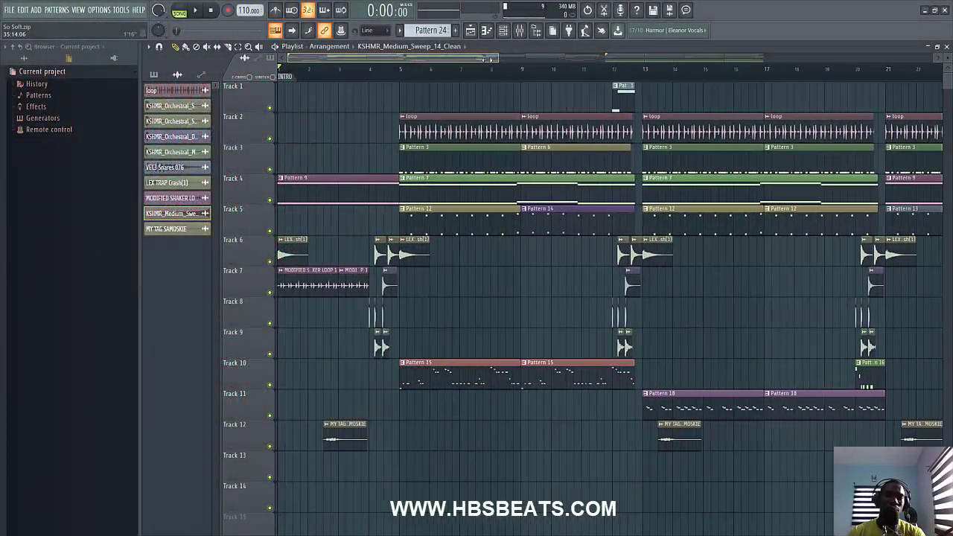
# Step: Remove the two empty patterns at the start of the pattern list and show the drum pattern in the channel rack
pyautogui.moveTo(488, 58); pyautogui.dragTo(599, 58)
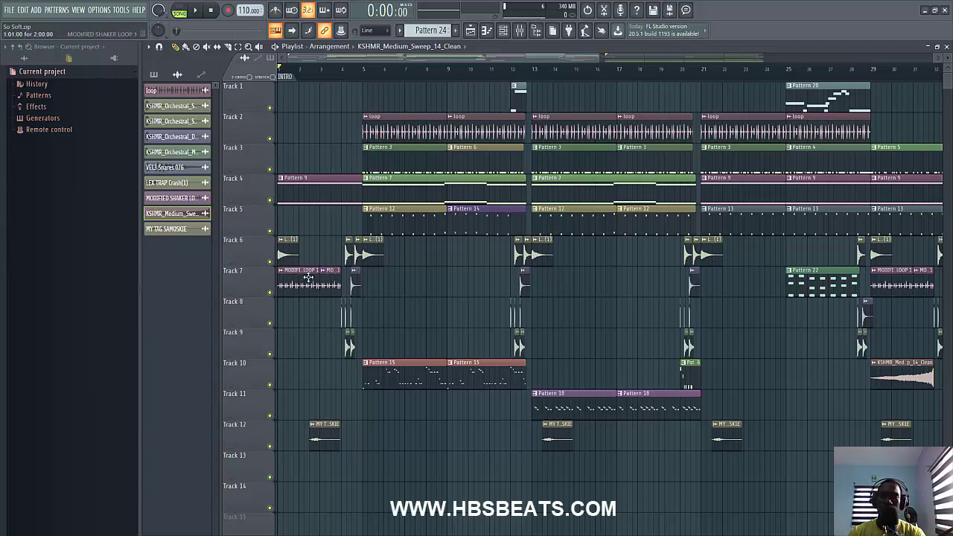
pyautogui.click(153, 75)
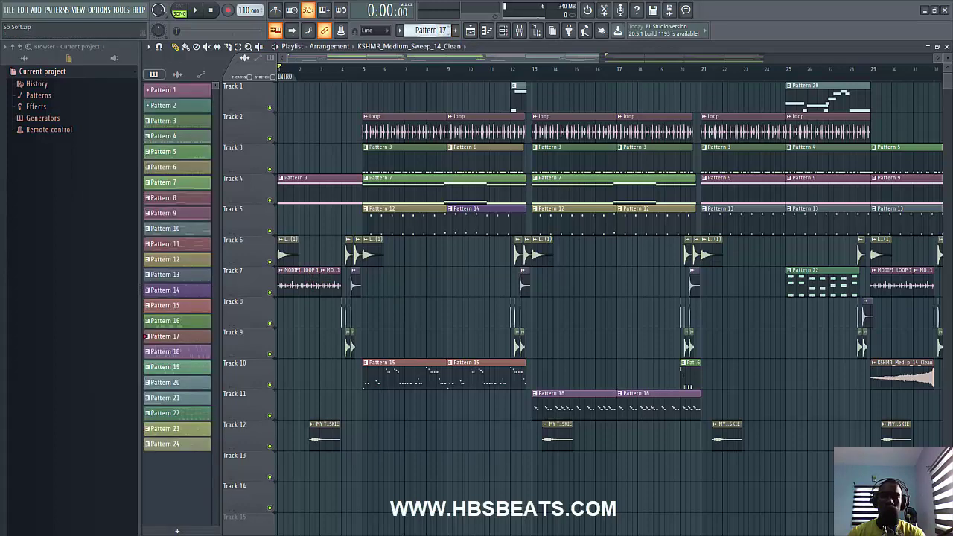
pyautogui.click(503, 31)
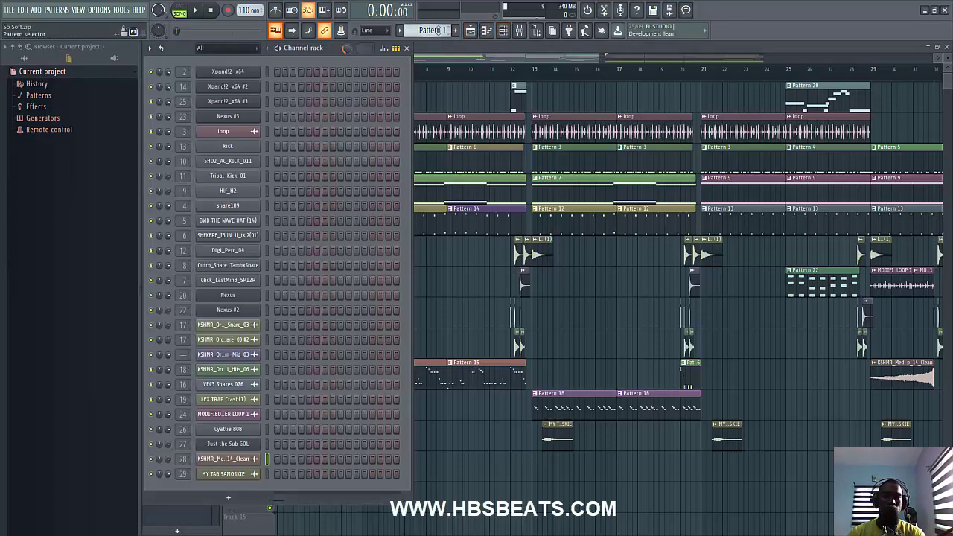
pyautogui.click(434, 29)
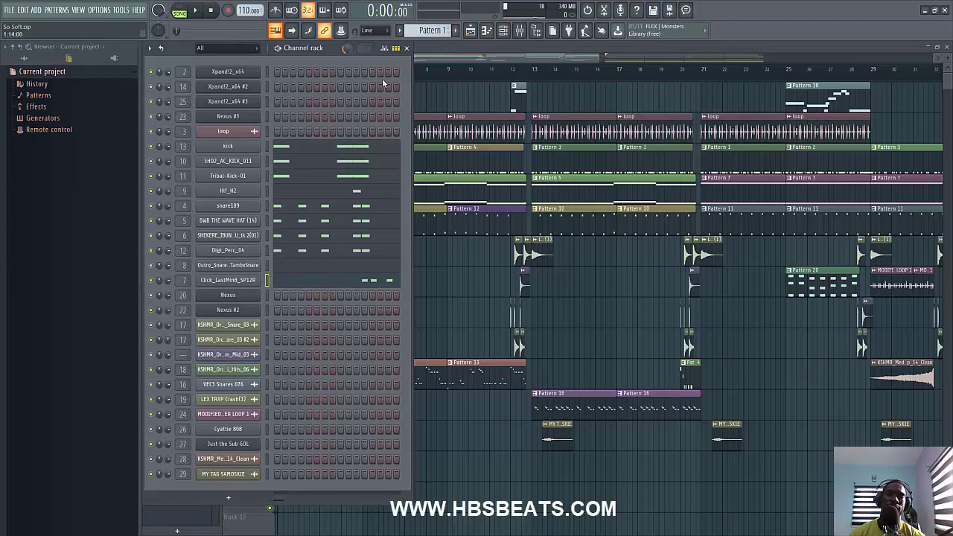
# Step: Examine the kick channel's notes in the piano roll across all four bars of Pattern 1
pyautogui.click(283, 151)
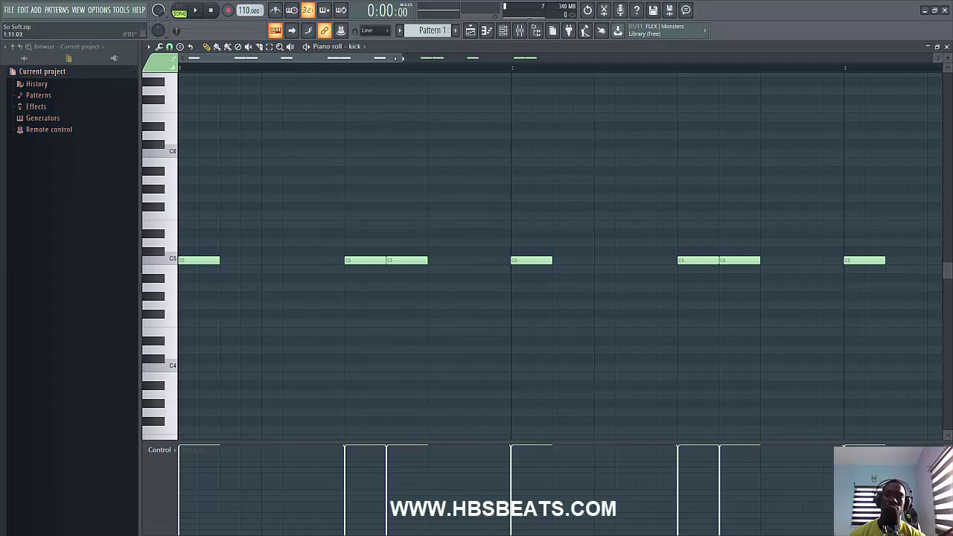
pyautogui.moveTo(402, 57); pyautogui.dragTo(619, 57)
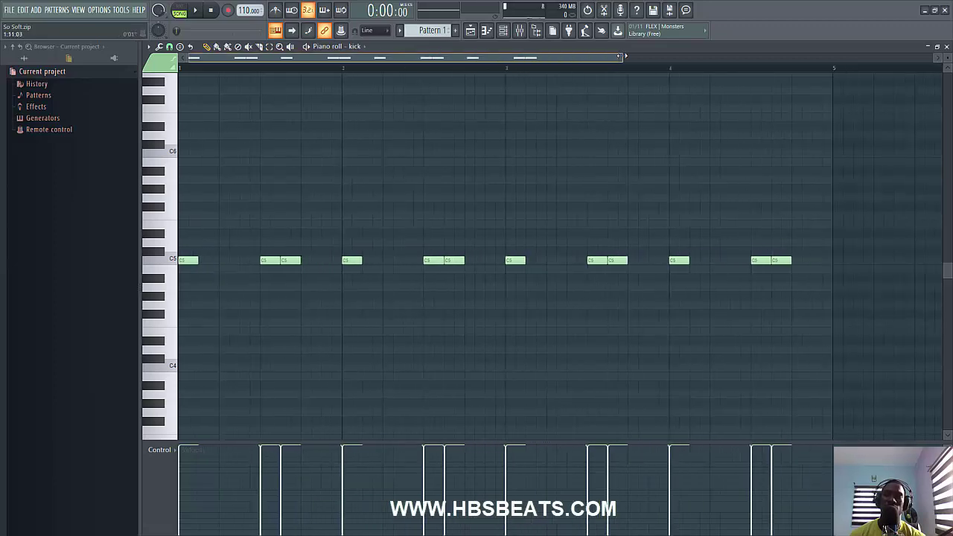
pyautogui.click(525, 32)
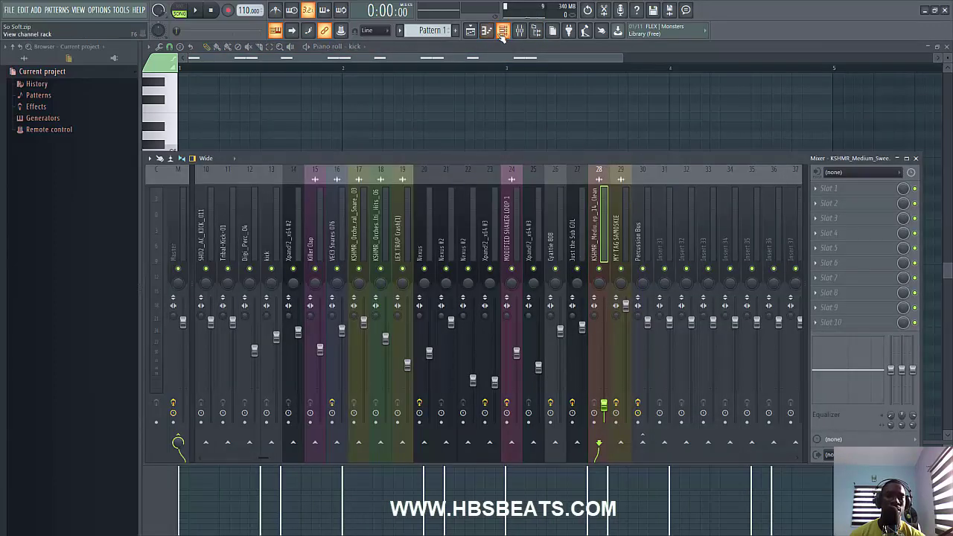
pyautogui.click(502, 34)
pyautogui.scroll(-1, 353, 147)
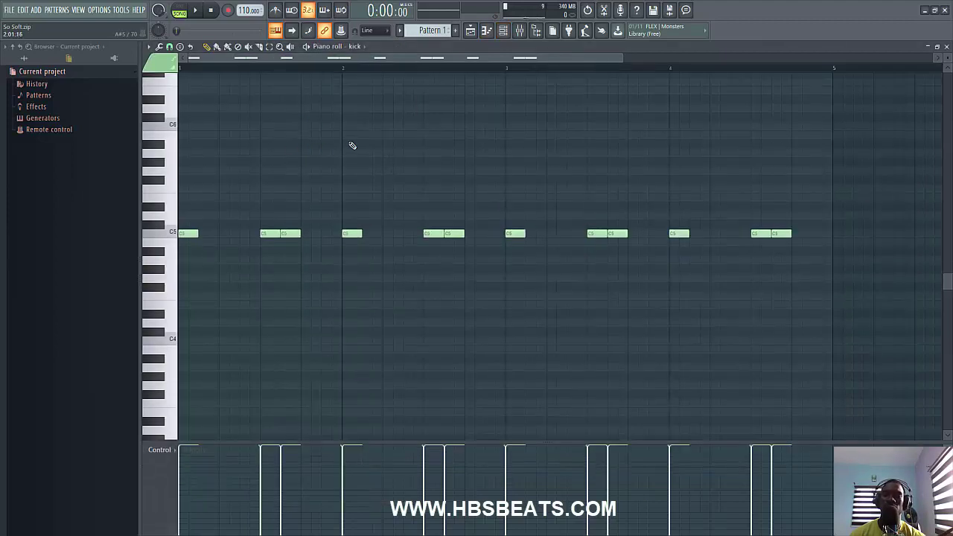
pyautogui.click(503, 33)
pyautogui.click(492, 54)
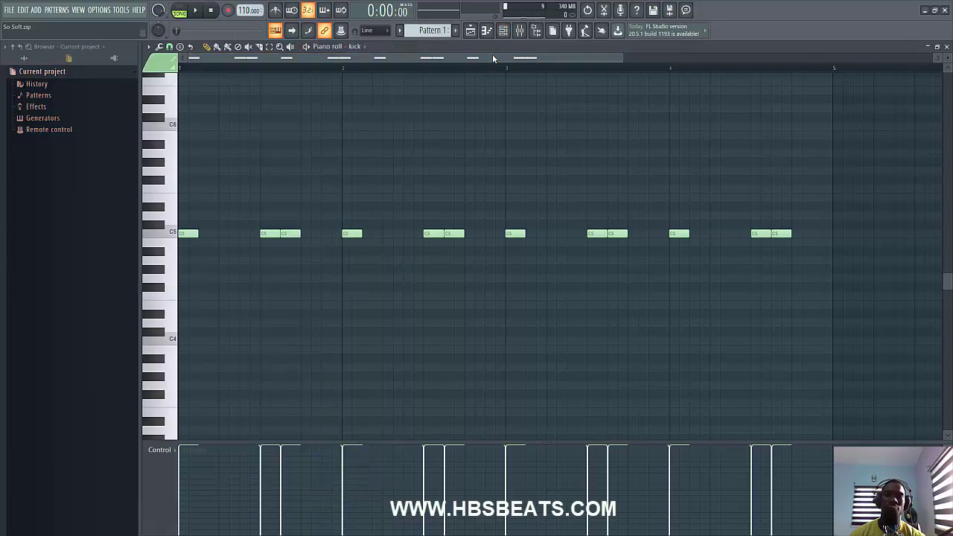
pyautogui.moveTo(621, 57); pyautogui.dragTo(512, 60)
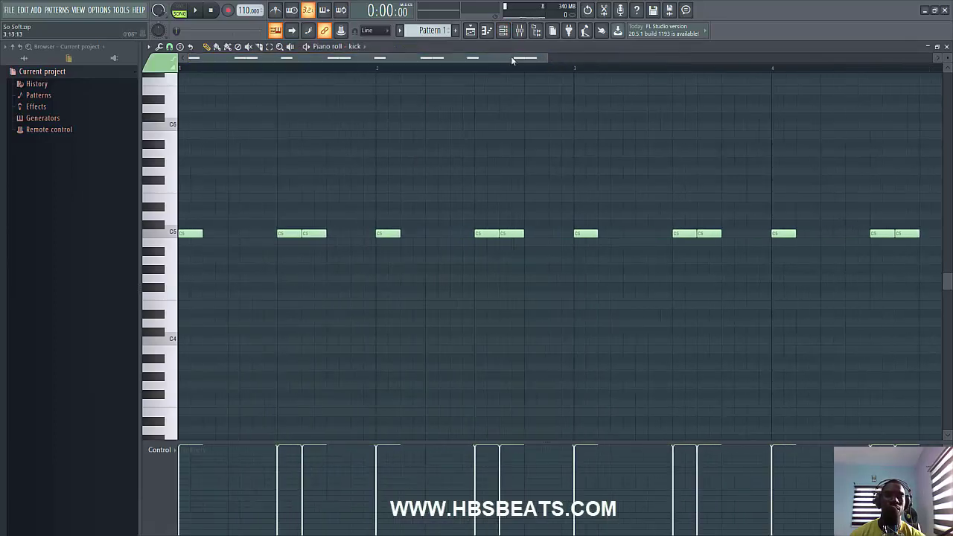
# Step: Solo the kick channel and preview its sample in the channel settings
pyautogui.click(504, 30)
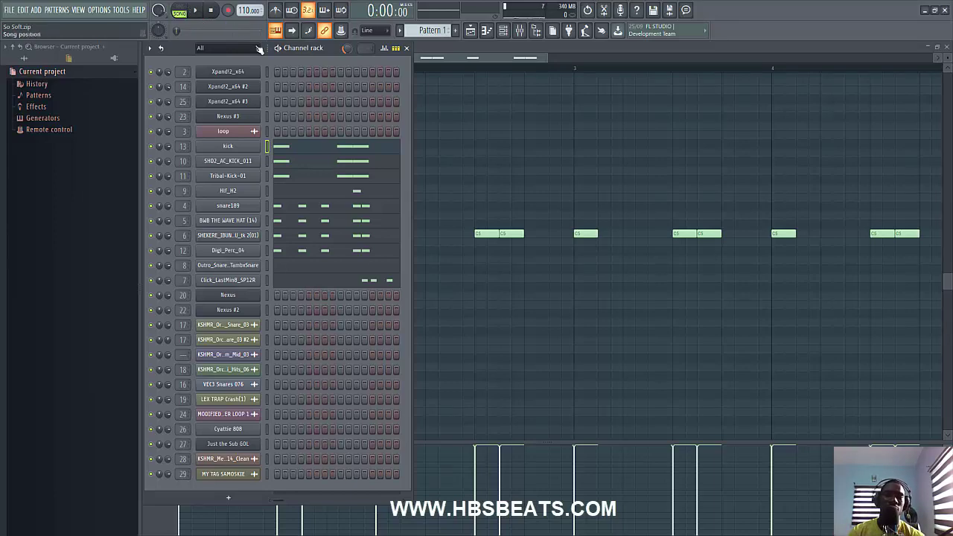
pyautogui.click(296, 146)
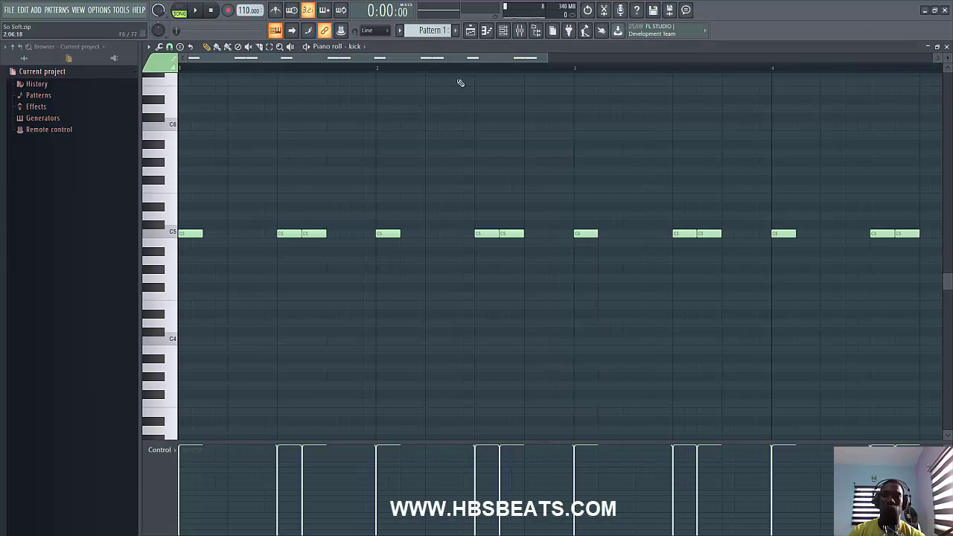
pyautogui.click(502, 30)
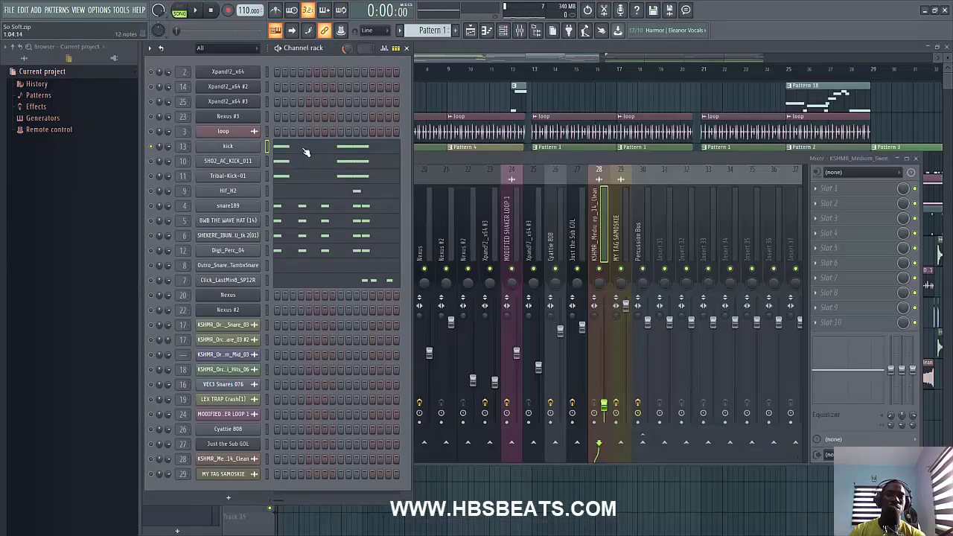
pyautogui.click(242, 152)
pyautogui.click(186, 137)
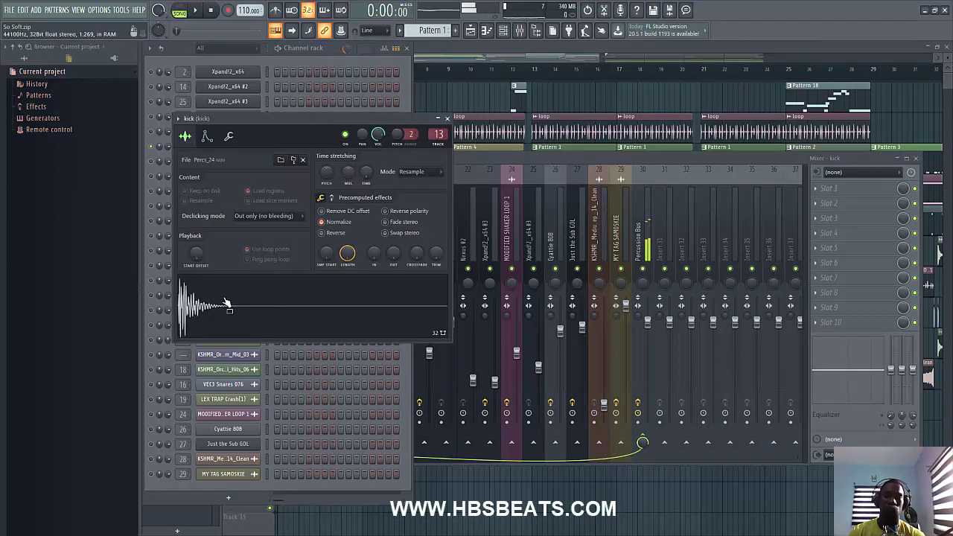
pyautogui.click(447, 119)
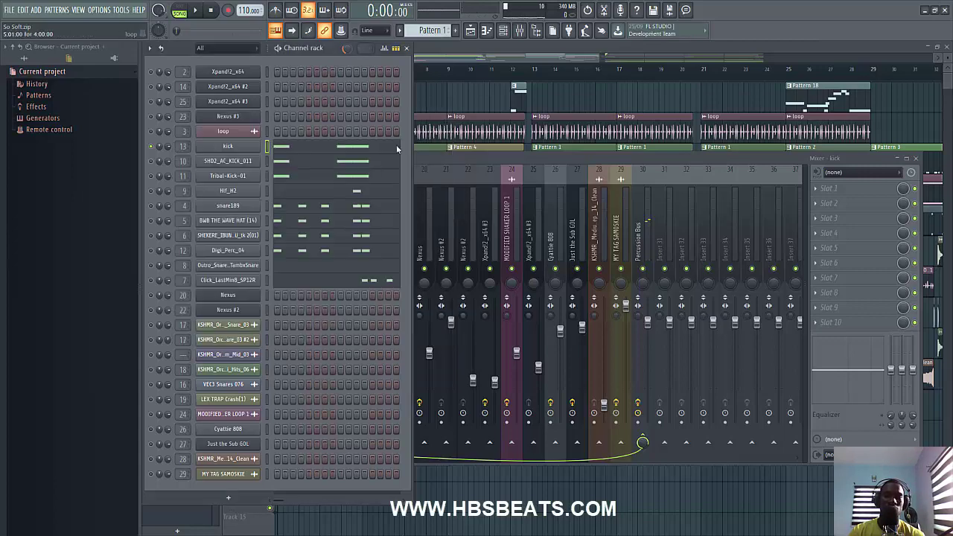
# Step: Play the soloed kick in pattern mode while viewing its notes in the piano roll
pyautogui.click(306, 151)
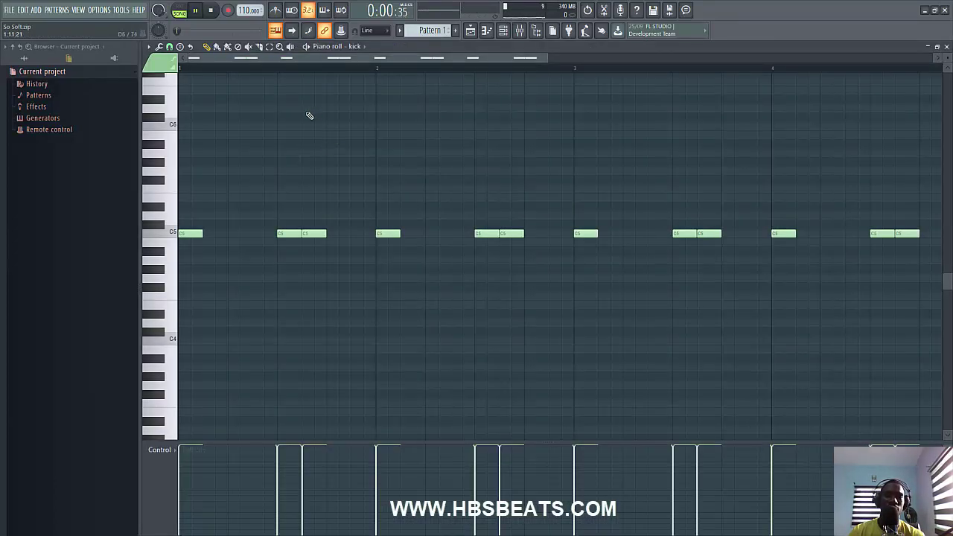
pyautogui.click(195, 10)
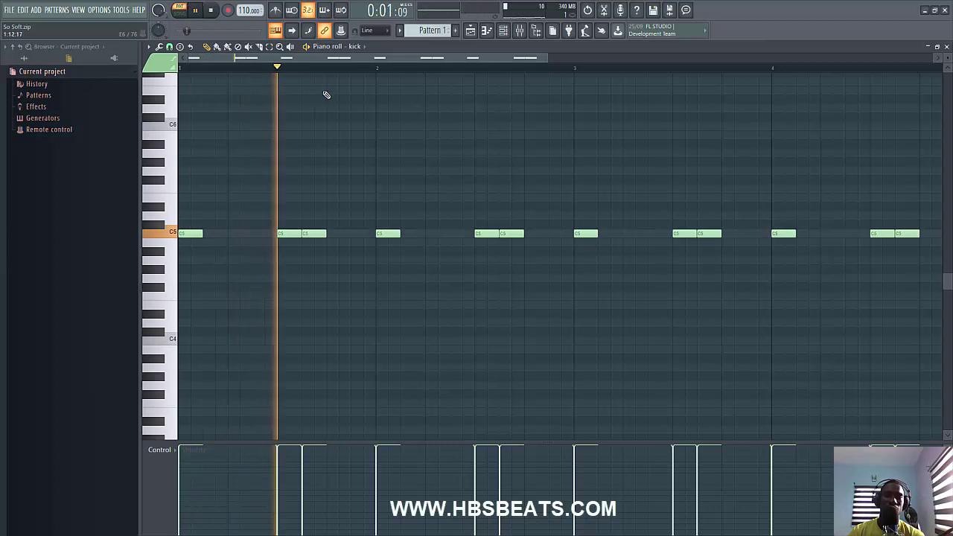
pyautogui.click(503, 30)
pyautogui.press('space')
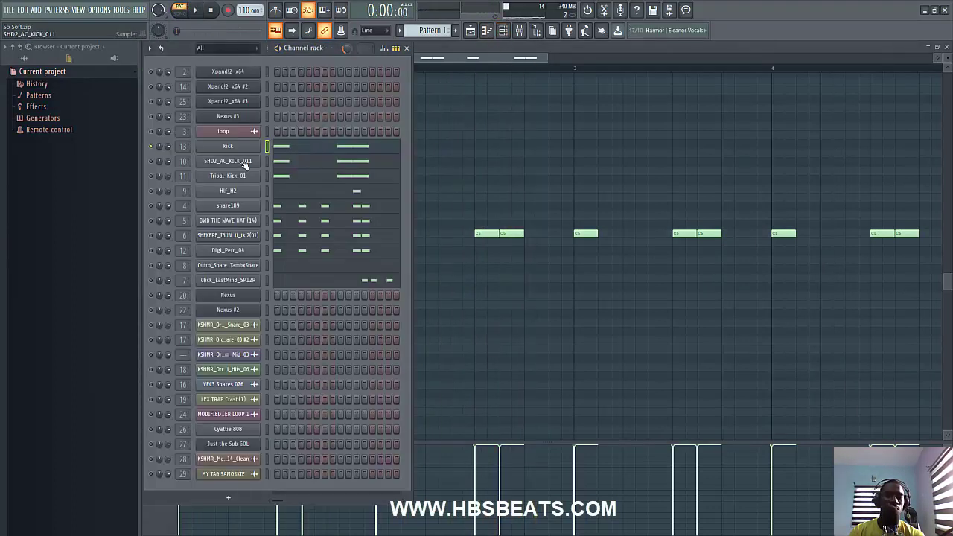
# Step: Open the SHD2_AC_KICK_011 channel's settings and audition its sample
pyautogui.click(244, 164)
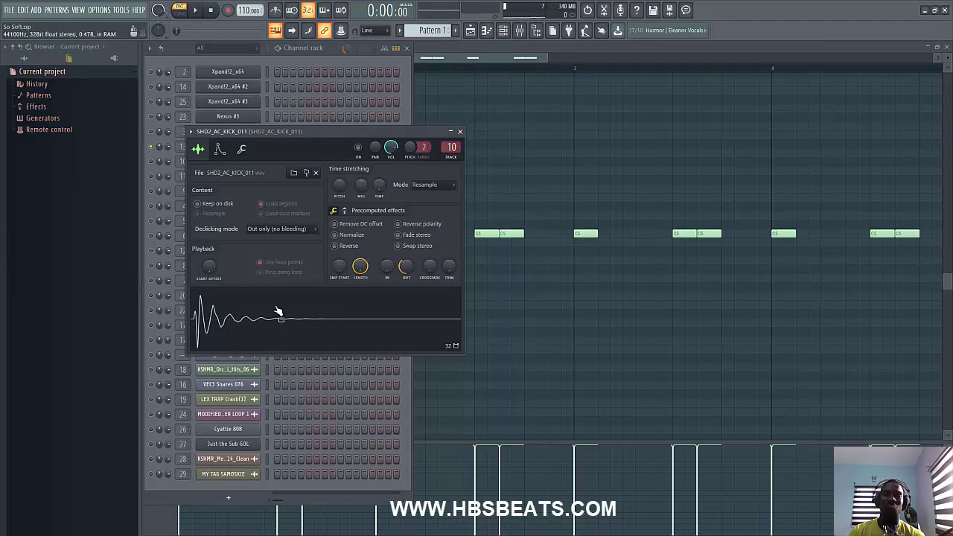
pyautogui.click(281, 316)
pyautogui.click(319, 315)
pyautogui.click(300, 319)
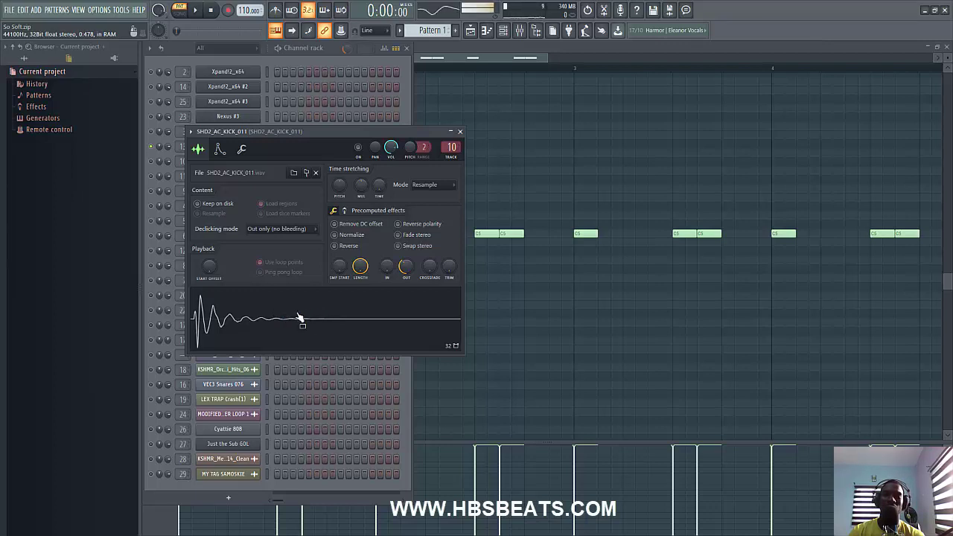
pyautogui.click(459, 133)
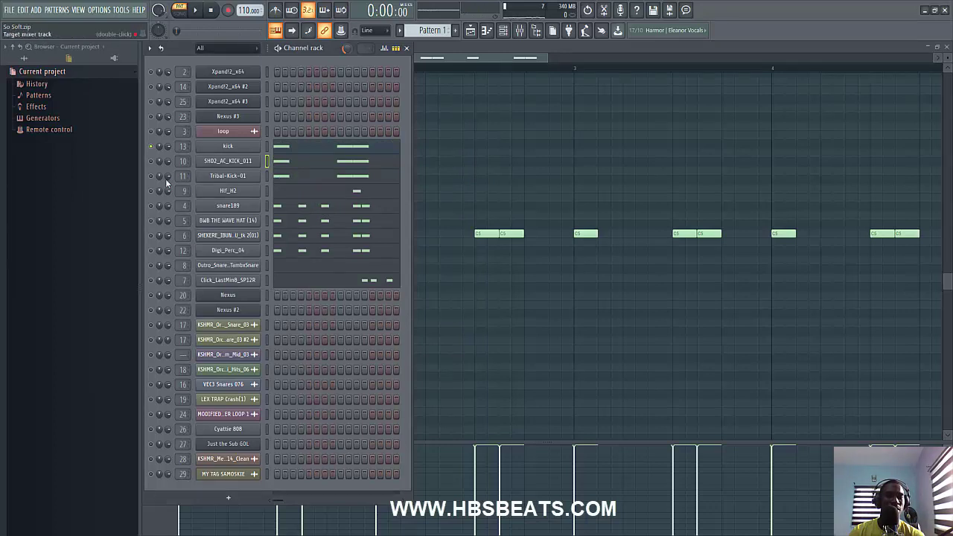
# Step: Unmute SHD2_AC_KICK_011 and play it layered with the kick channel
pyautogui.click(150, 161)
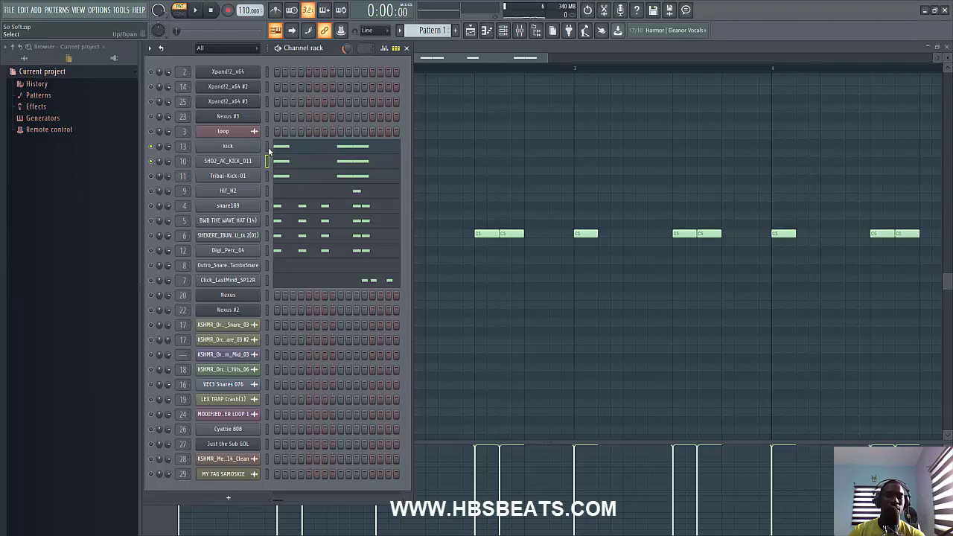
pyautogui.press('space')
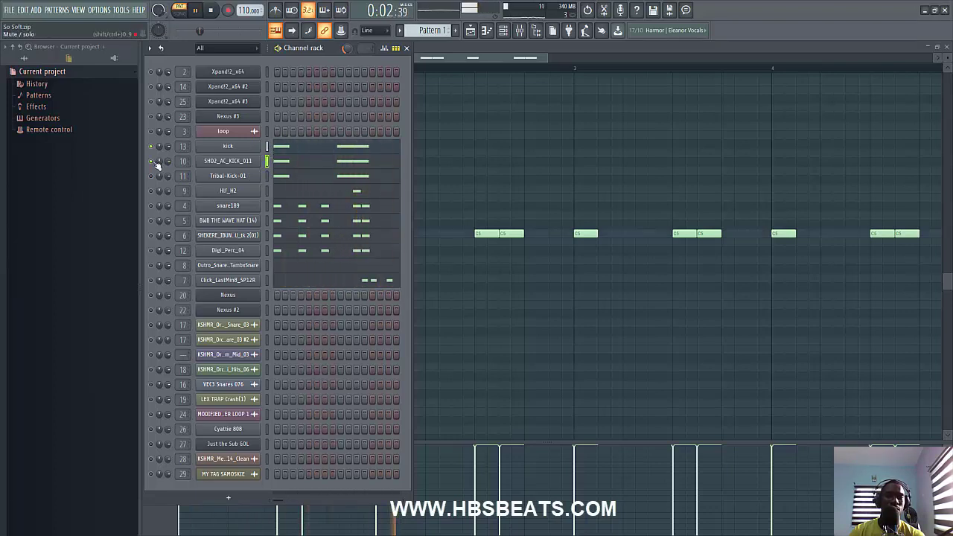
pyautogui.press('space')
pyautogui.press('space')
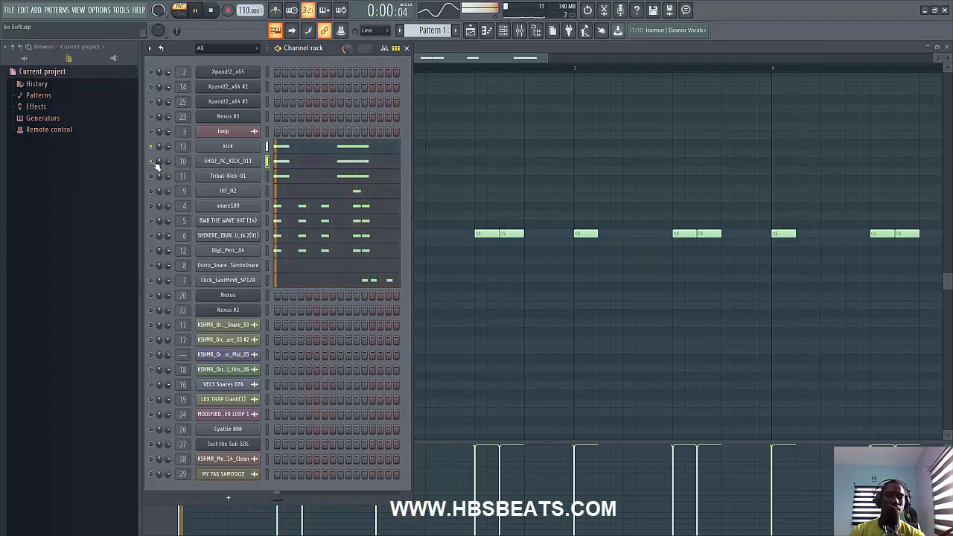
pyautogui.press('space')
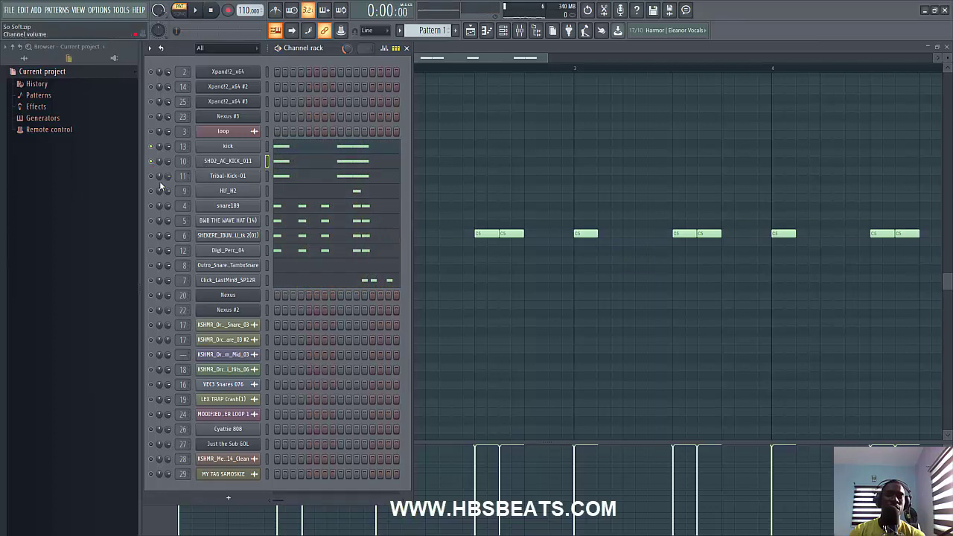
# Step: Inspect the Tribal-Kick-01 sample, unmute its channel and play the three kick layers together
pyautogui.click(228, 176)
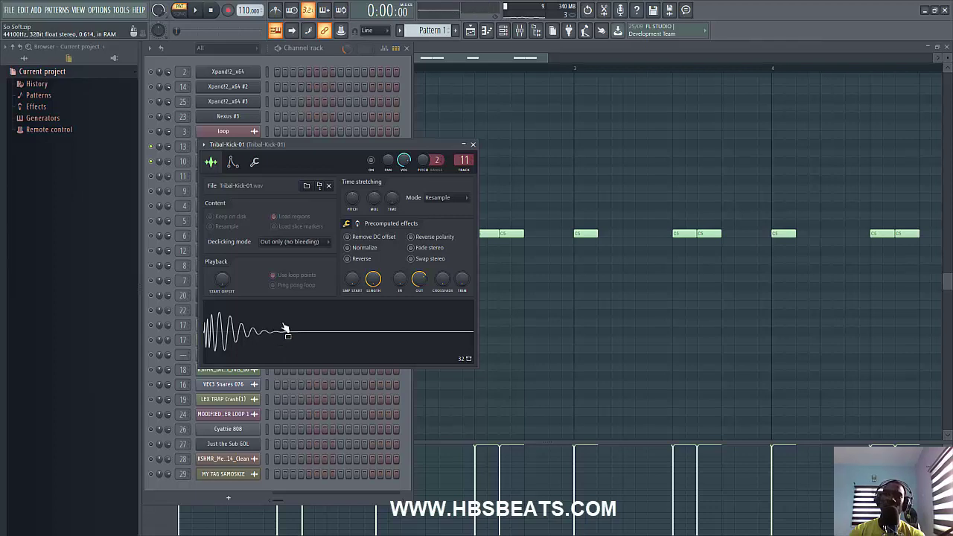
pyautogui.click(472, 144)
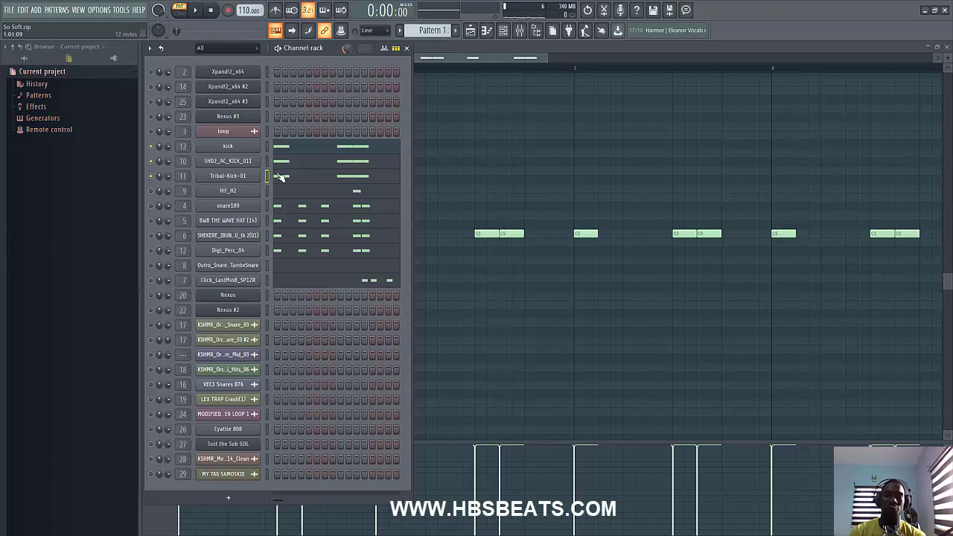
pyautogui.press('space')
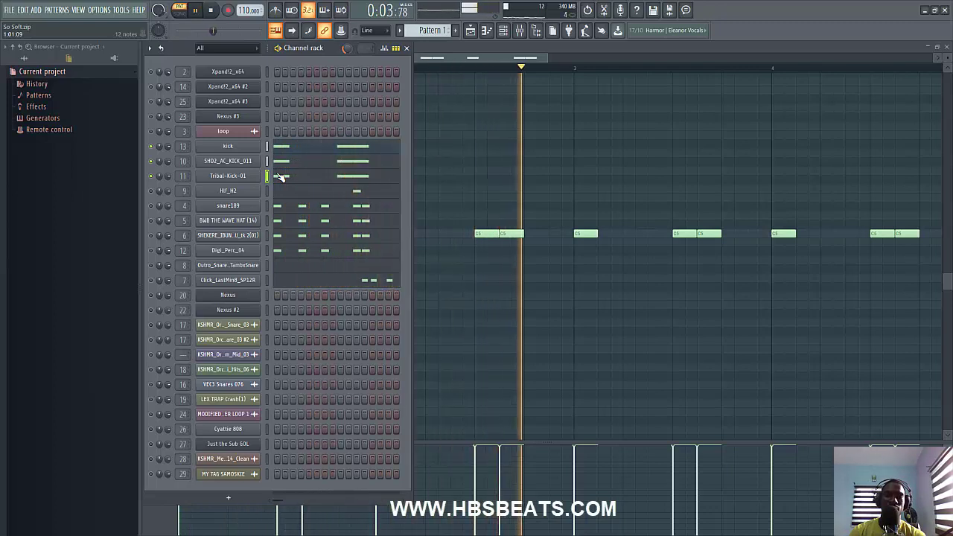
pyautogui.press('space')
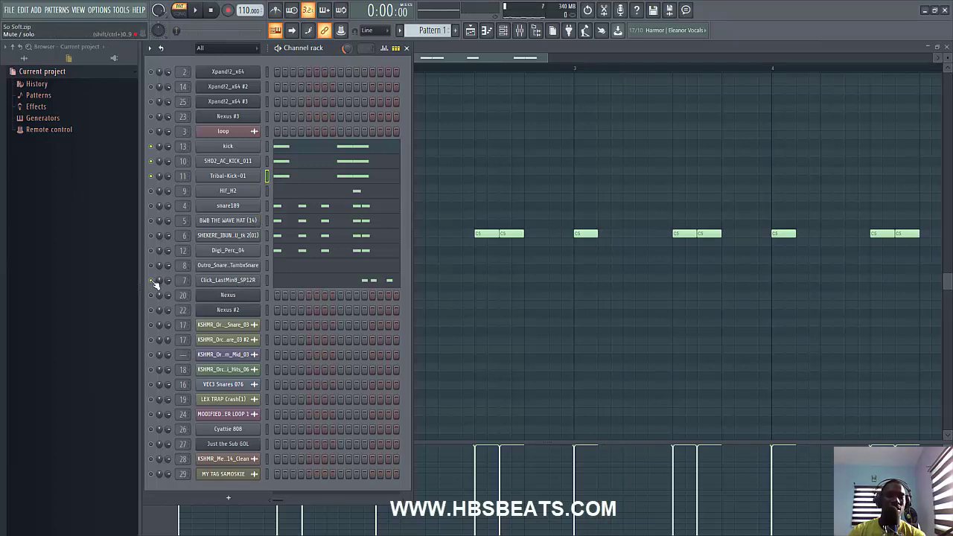
# Step: Play the Click_LastMin8_SP12R channel on its own and examine its notes in the piano roll
pyautogui.press('space')
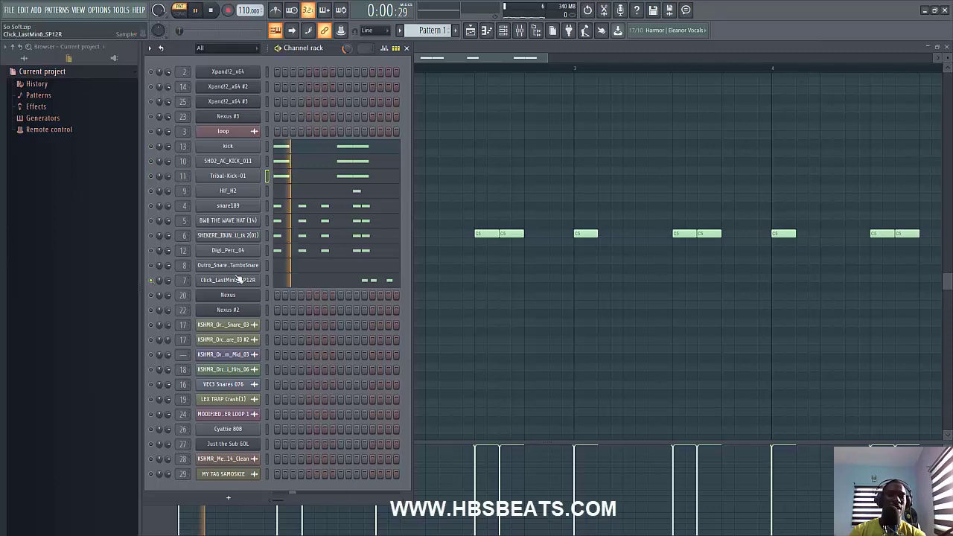
pyautogui.click(283, 282)
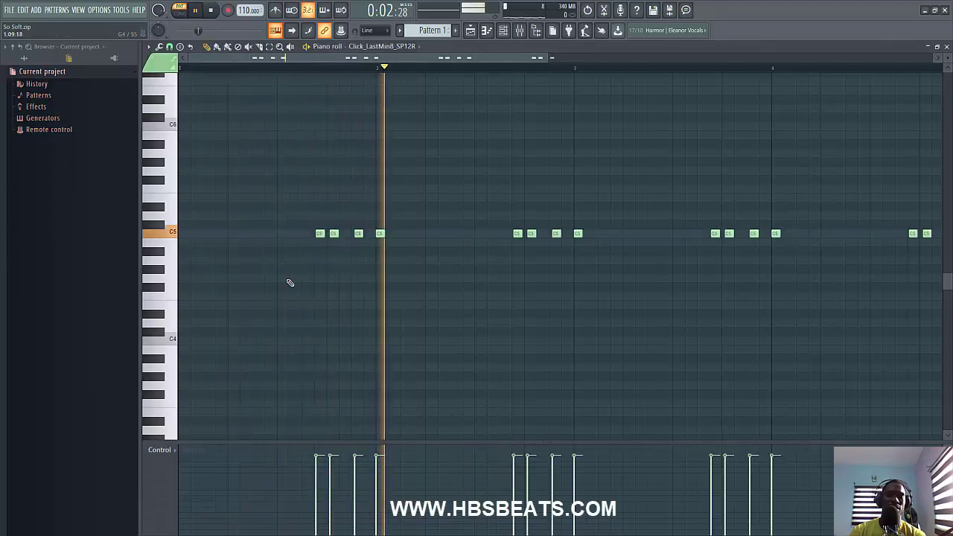
pyautogui.keyDown('ctrl'); pyautogui.scroll(3, 451, 199); pyautogui.keyUp('ctrl')
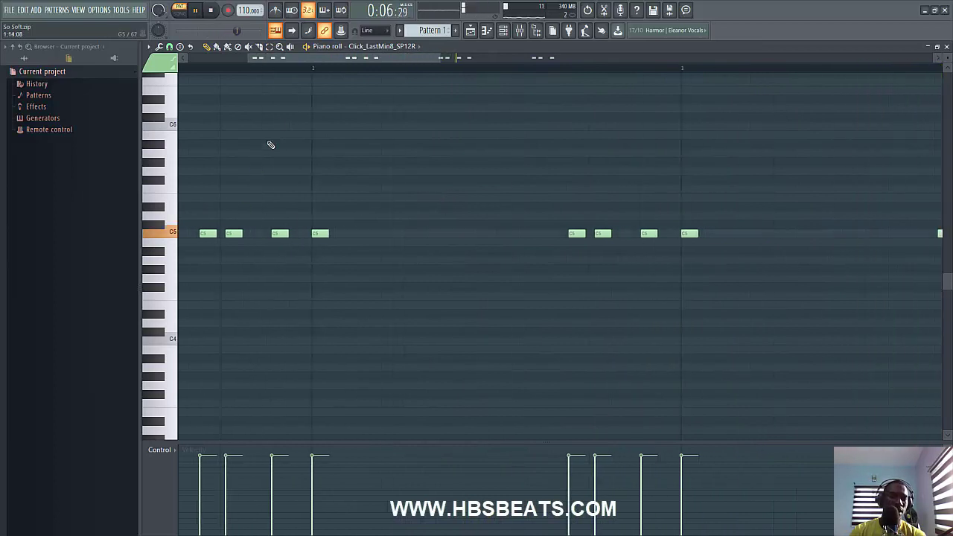
pyautogui.press('space')
pyautogui.moveTo(310, 59); pyautogui.dragTo(290, 66)
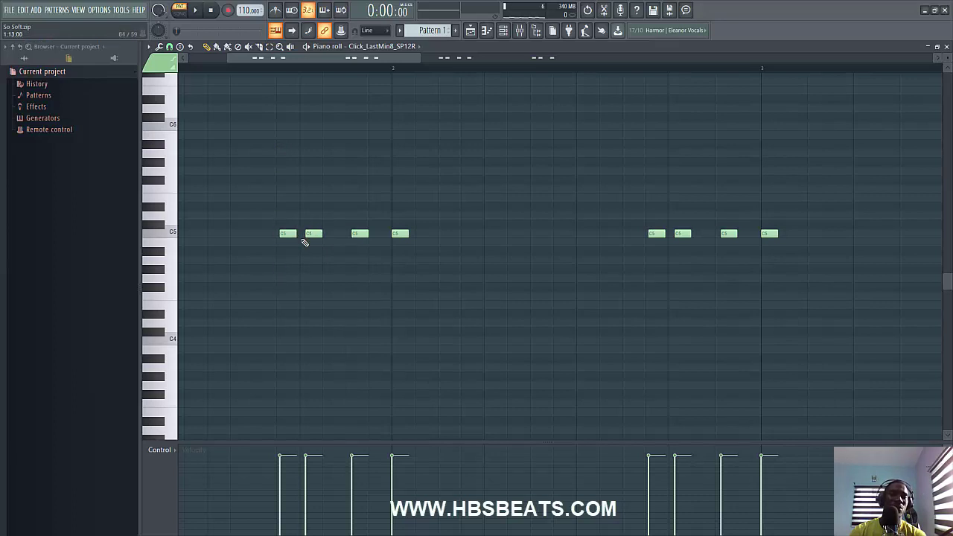
# Step: Unmute the three kick channels in the channel rack and mute Click_LastMin8_SP12R
pyautogui.click(503, 34)
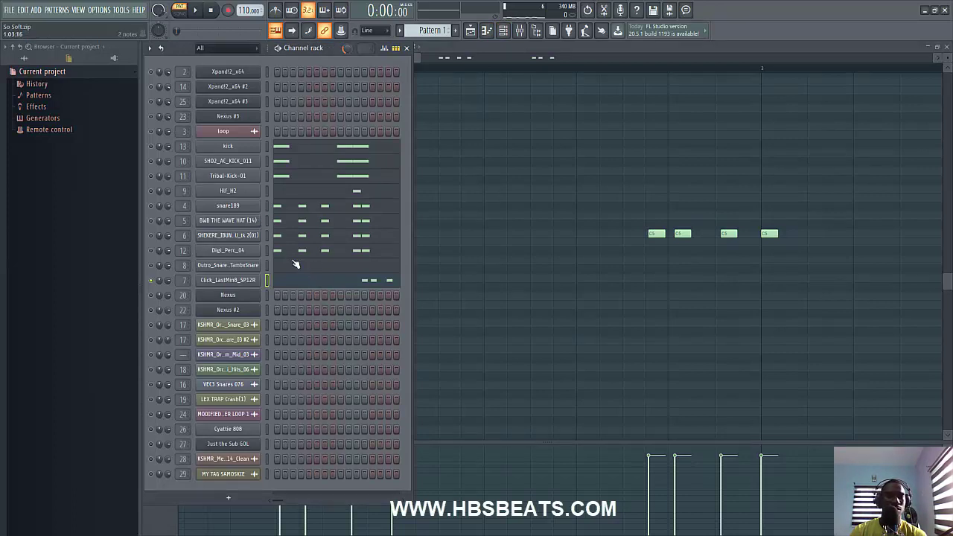
pyautogui.rightClick(151, 161)
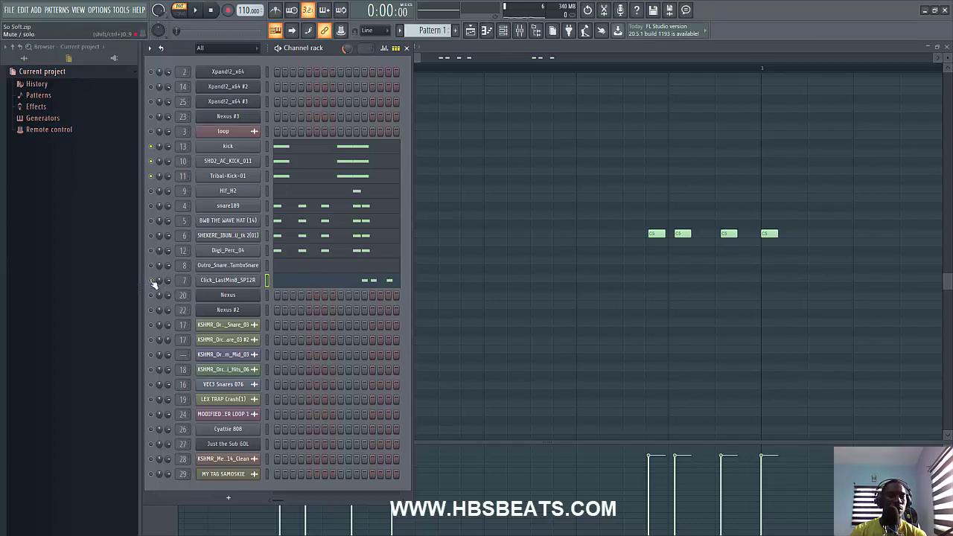
# Step: Unmute snare189 and Click_LastMin8_SP12R, play them layered with the kicks, and examine the snare189 notes from the first bar in the piano roll
pyautogui.click(152, 207)
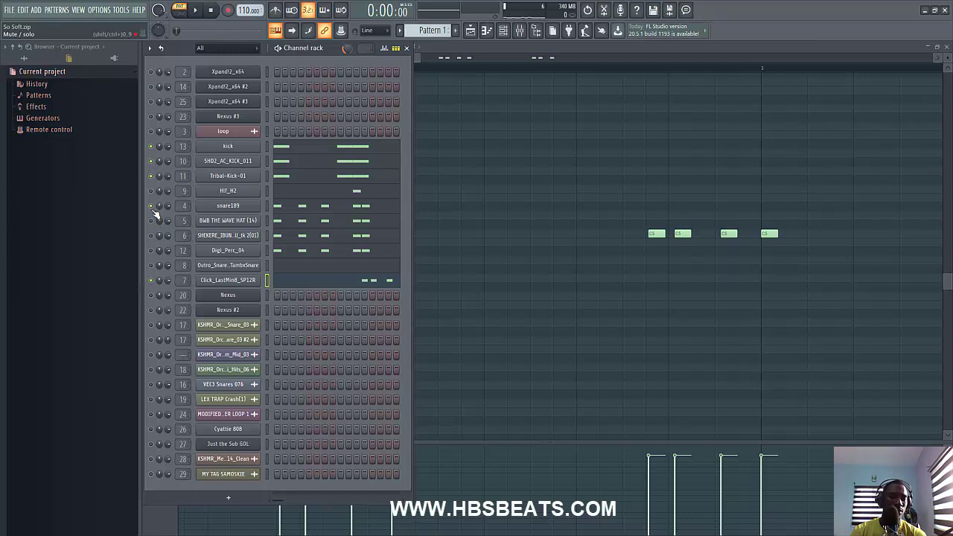
pyautogui.press('space')
pyautogui.click(297, 212)
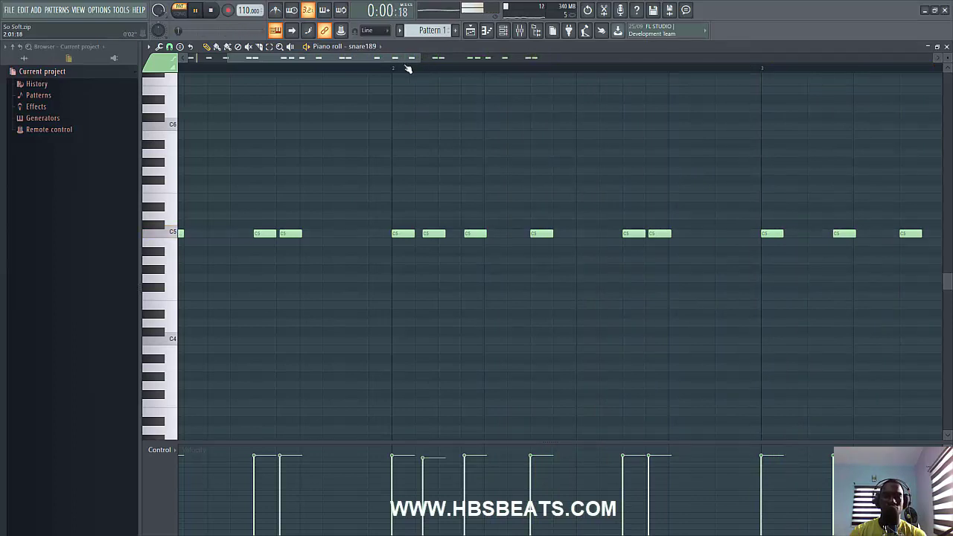
pyautogui.click(353, 66)
pyautogui.moveTo(350, 67); pyautogui.dragTo(307, 61)
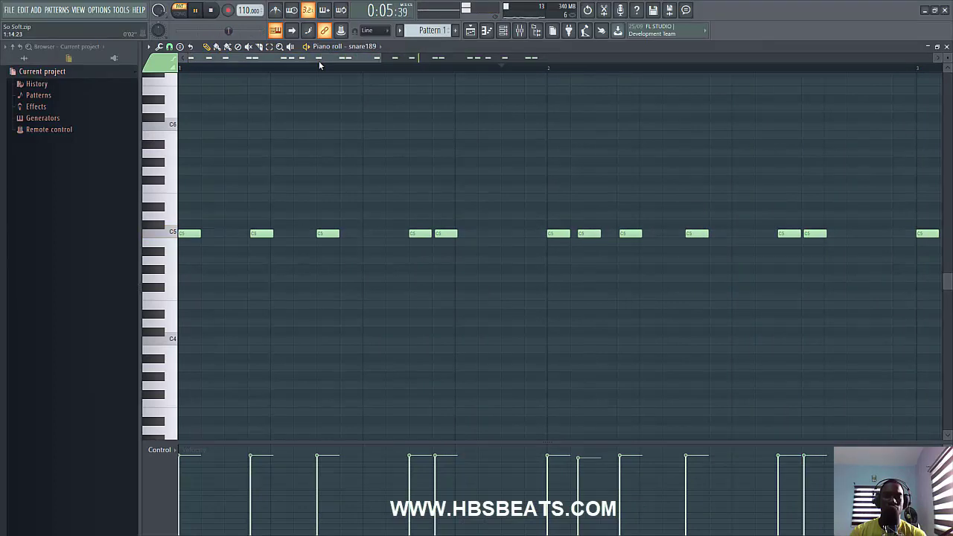
pyautogui.press('space')
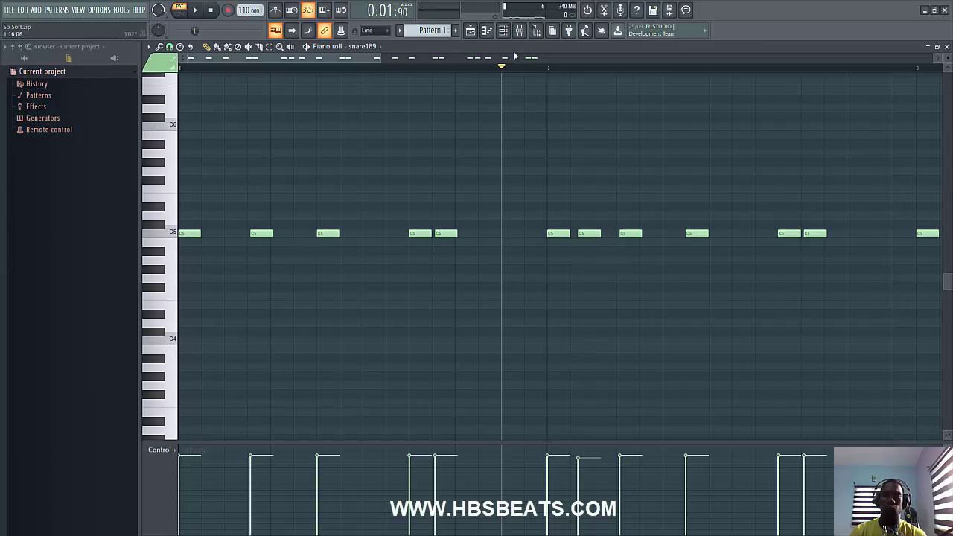
# Step: Examine the BWB THE WAVE HAT (14) notes in the piano roll, inspect its sample, and unmute the channel
pyautogui.click(502, 29)
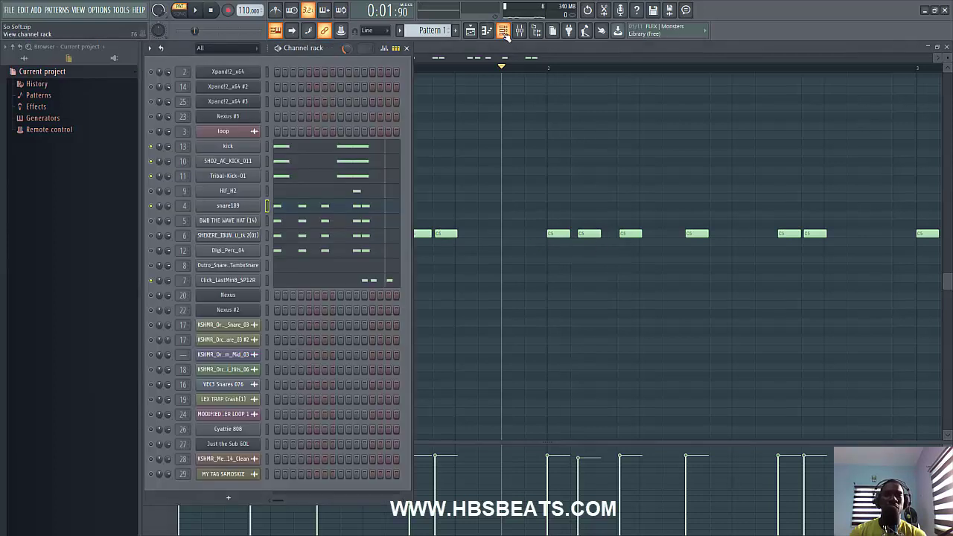
pyautogui.click(322, 221)
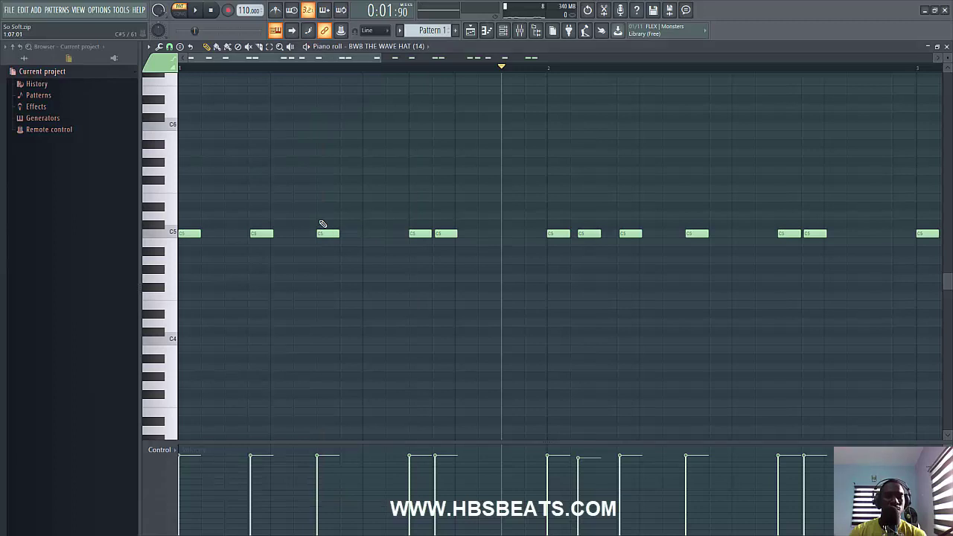
pyautogui.click(502, 30)
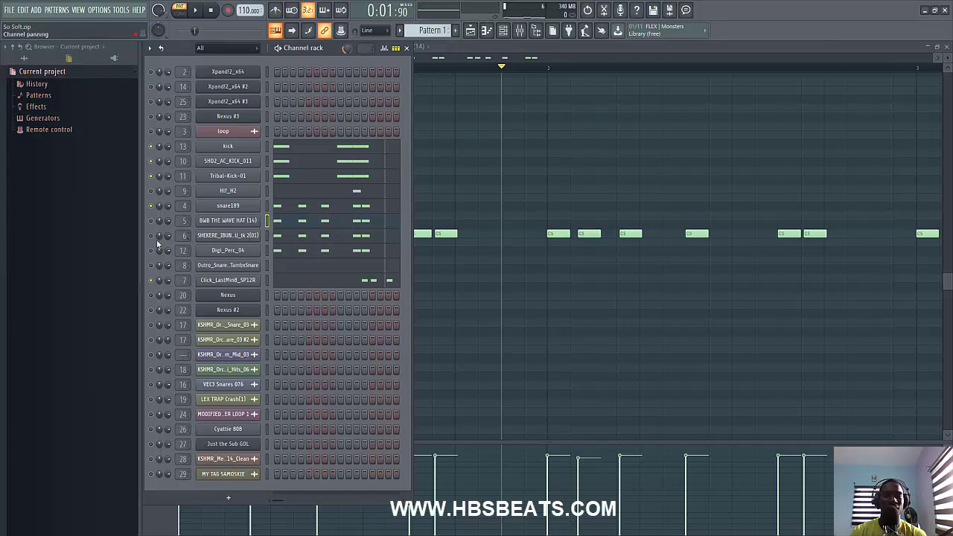
pyautogui.click(250, 227)
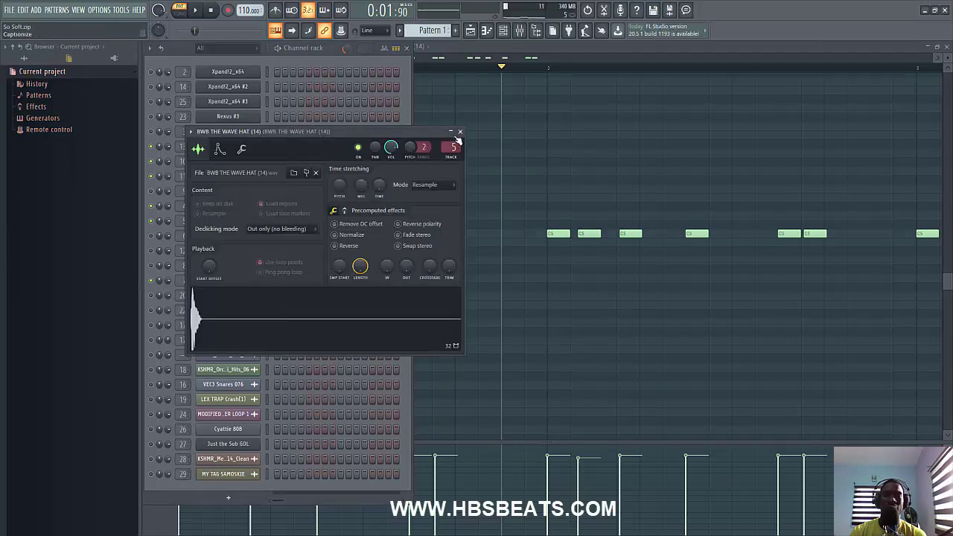
pyautogui.click(460, 132)
# Step: Audition the SHEKERE and Digi_Perc_04 samples and unmute both channels
pyautogui.click(258, 224)
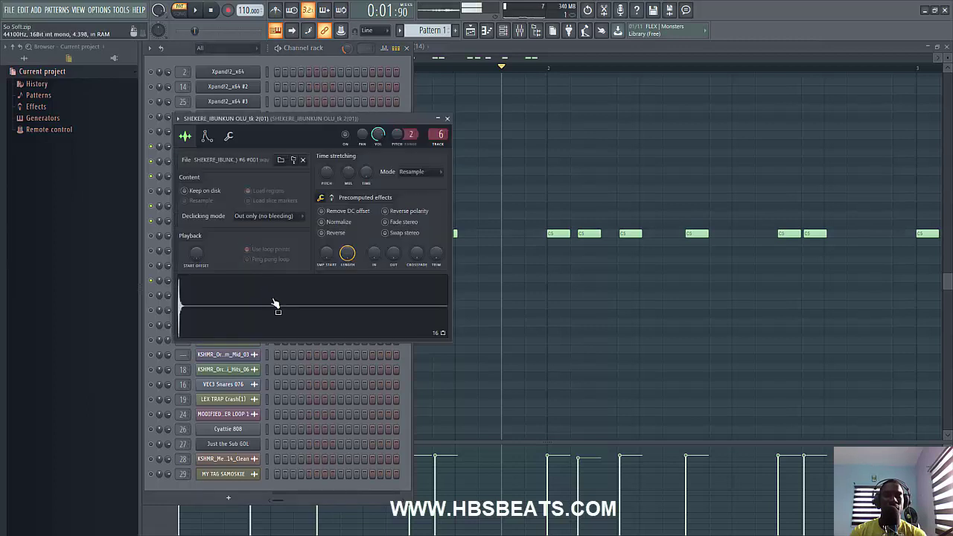
pyautogui.click(447, 118)
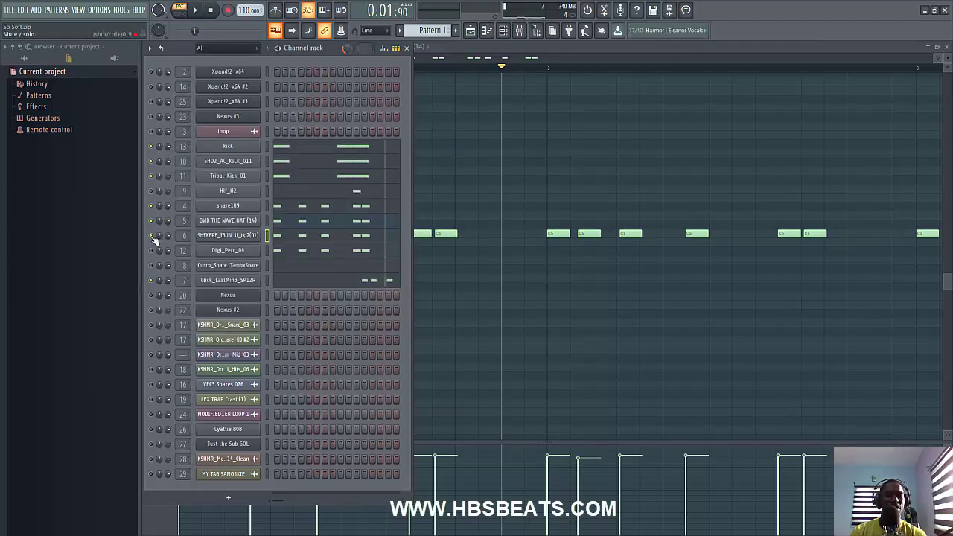
pyautogui.click(217, 253)
pyautogui.click(273, 346)
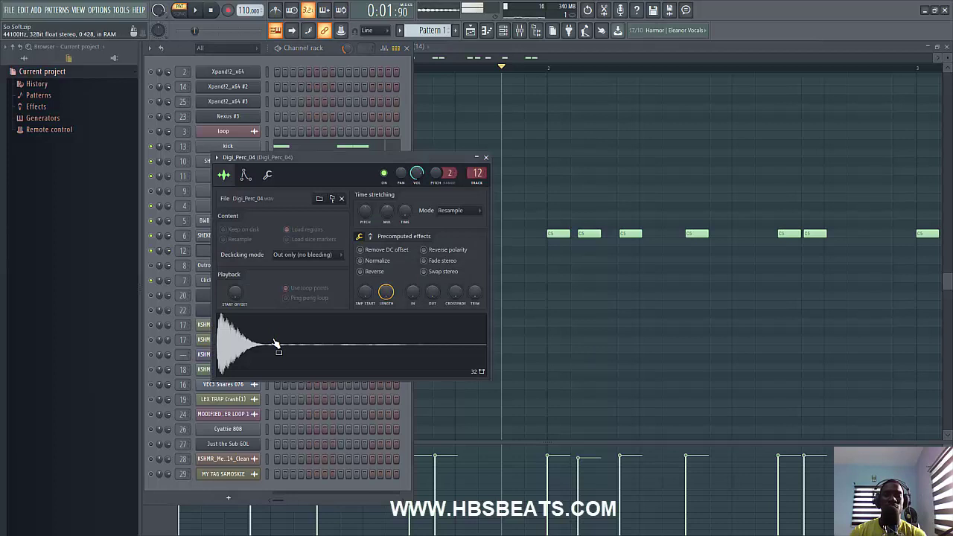
pyautogui.click(486, 157)
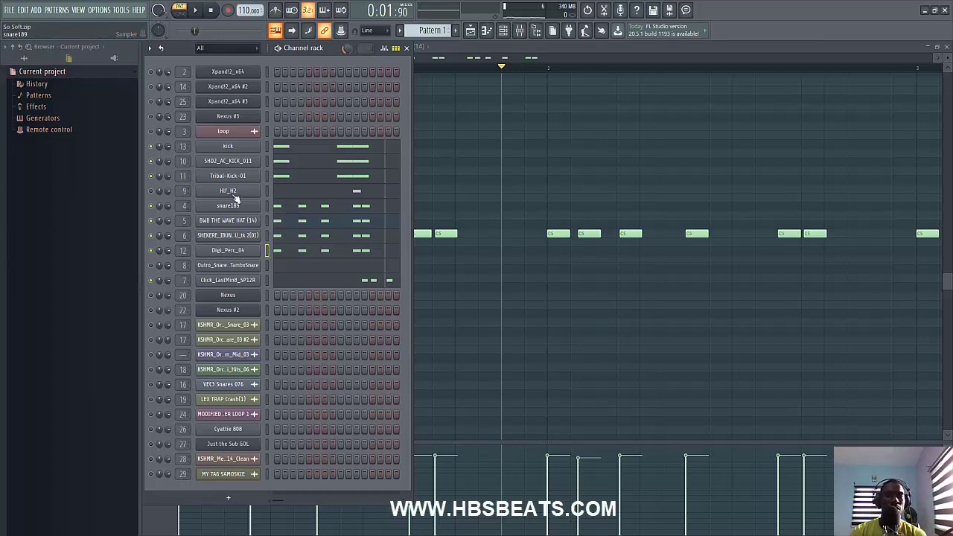
# Step: Play the layered drum channels from the start of the pattern and audition the Digi_Perc_04 sample again
pyautogui.click(211, 11)
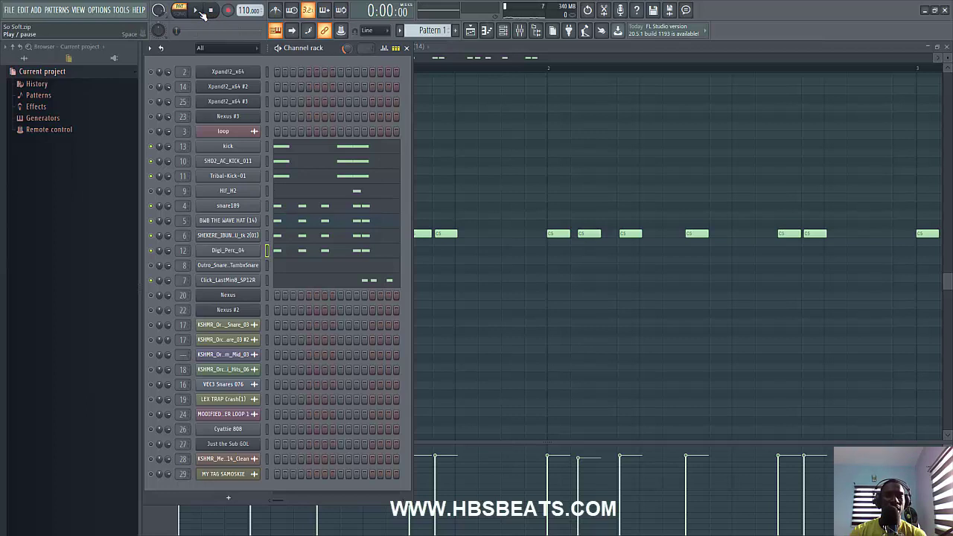
pyautogui.click(197, 10)
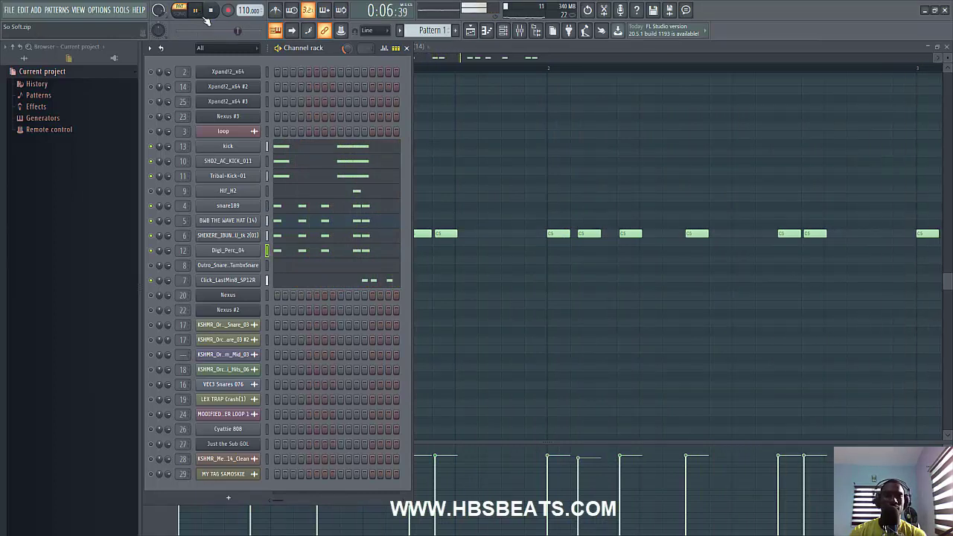
pyautogui.press('space')
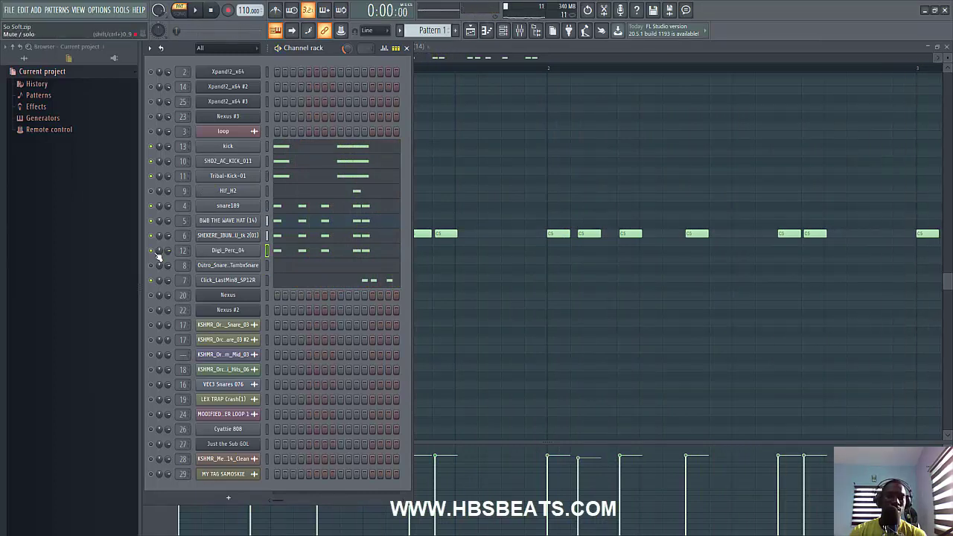
pyautogui.click(228, 250)
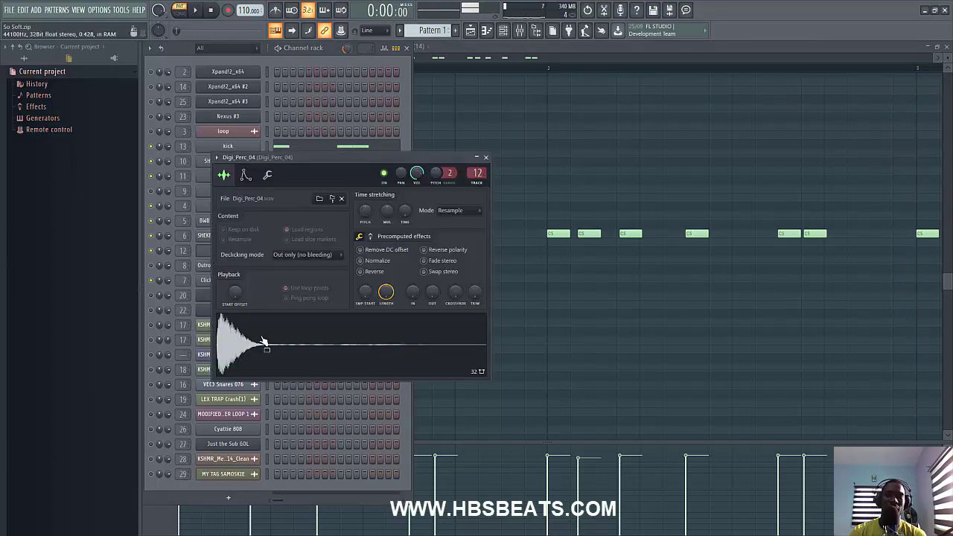
pyautogui.click(485, 157)
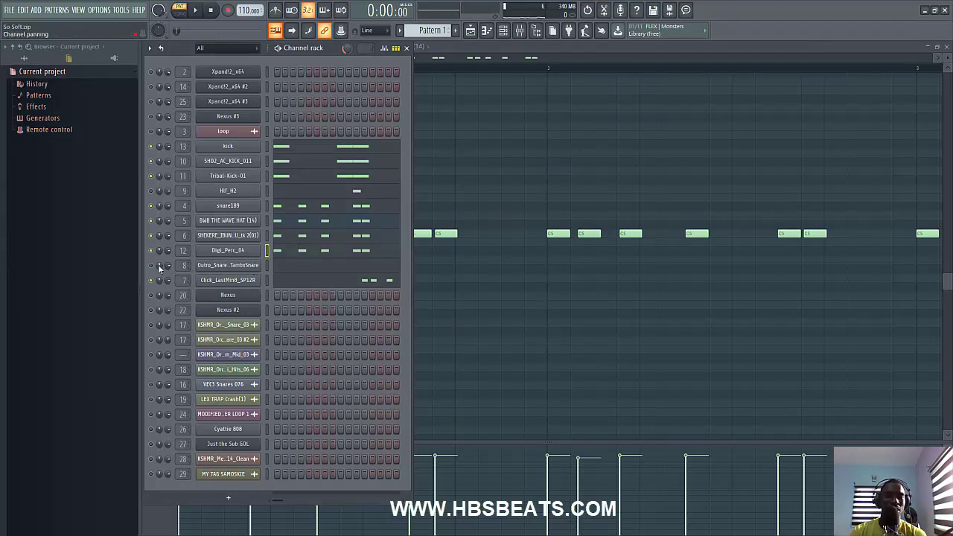
# Step: Unmute the Outro_Snares_VB - End_TambxSnare and HIT_H2 channels, and examine the outro snare's sample and piano roll notes
pyautogui.click(237, 266)
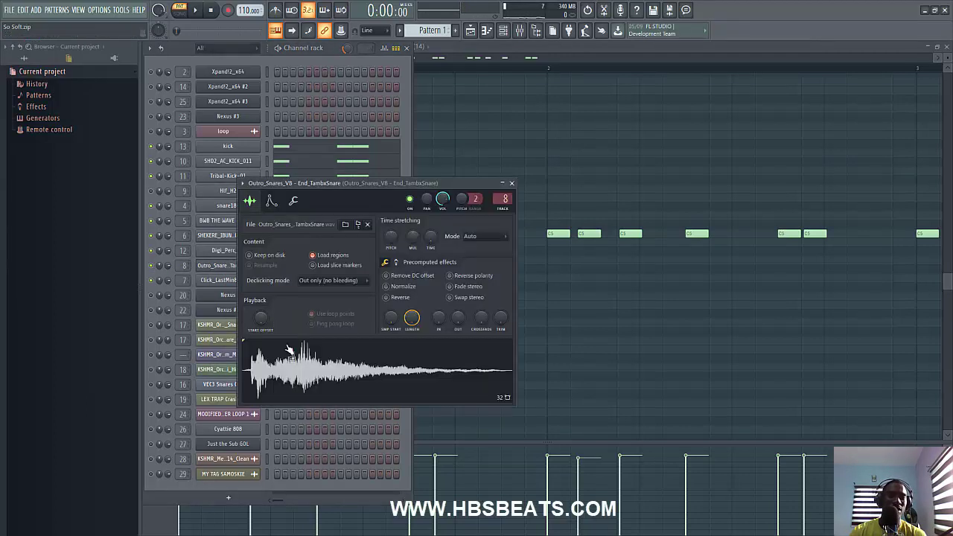
pyautogui.click(591, 251)
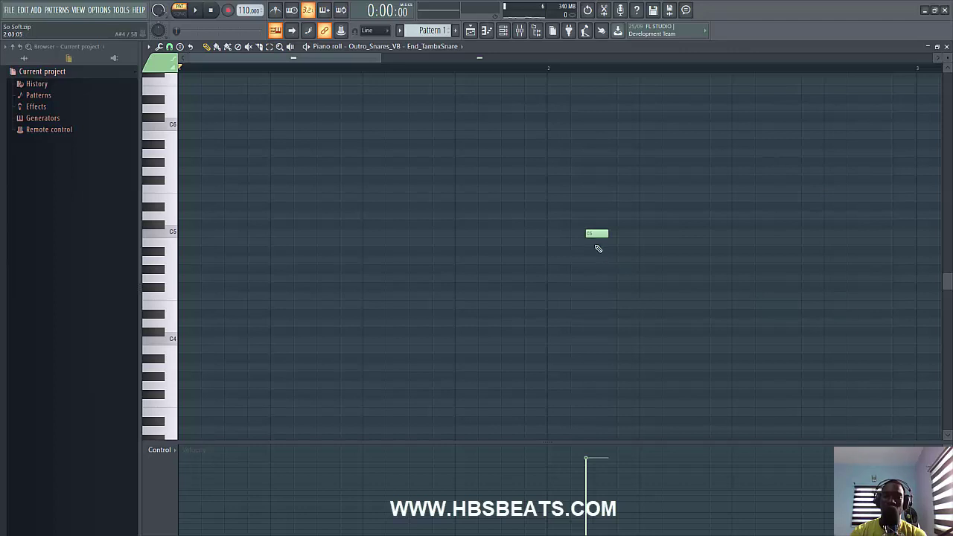
pyautogui.click(504, 30)
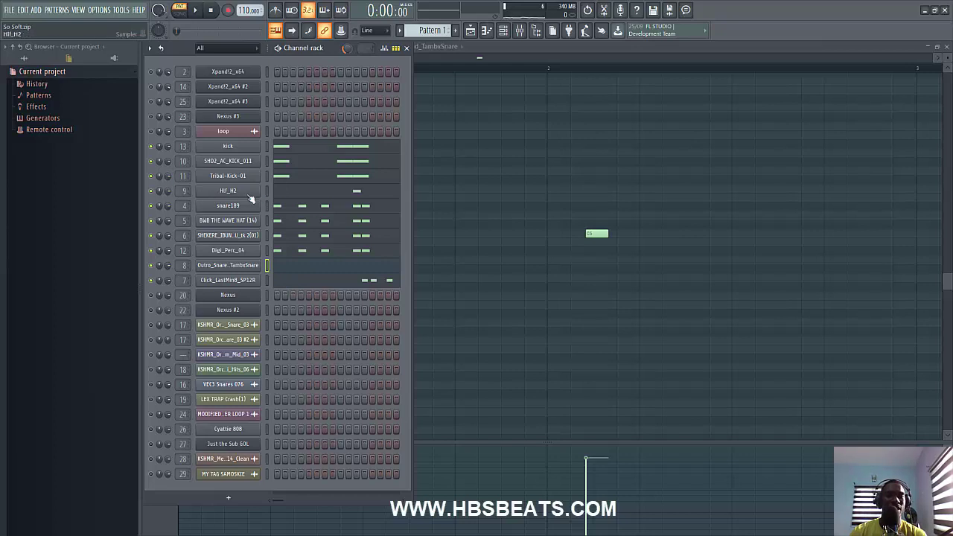
# Step: View the HIT_H2 channel's notes in the piano roll and play all the unmuted drum layers of Pattern 1 together
pyautogui.click(301, 197)
pyautogui.press('F6')
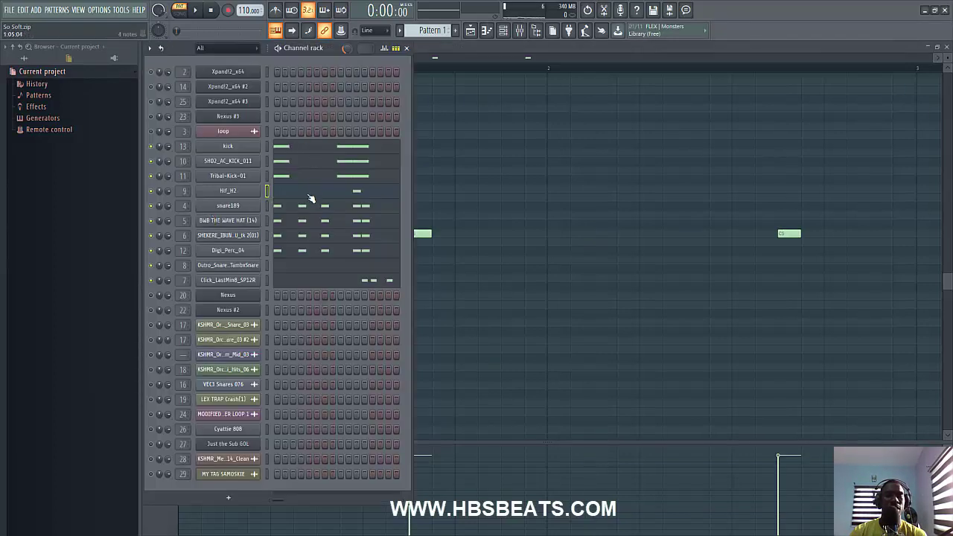
pyautogui.press('space')
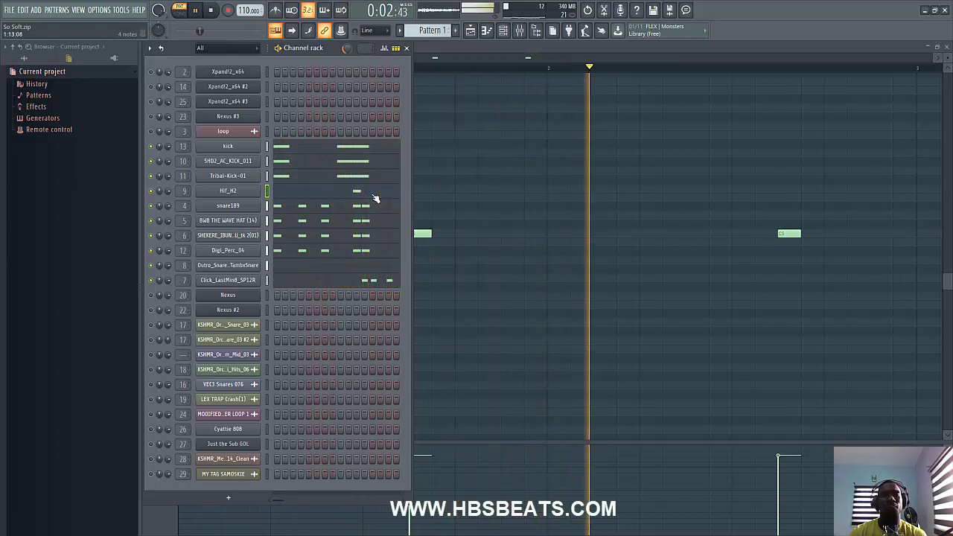
pyautogui.press('space')
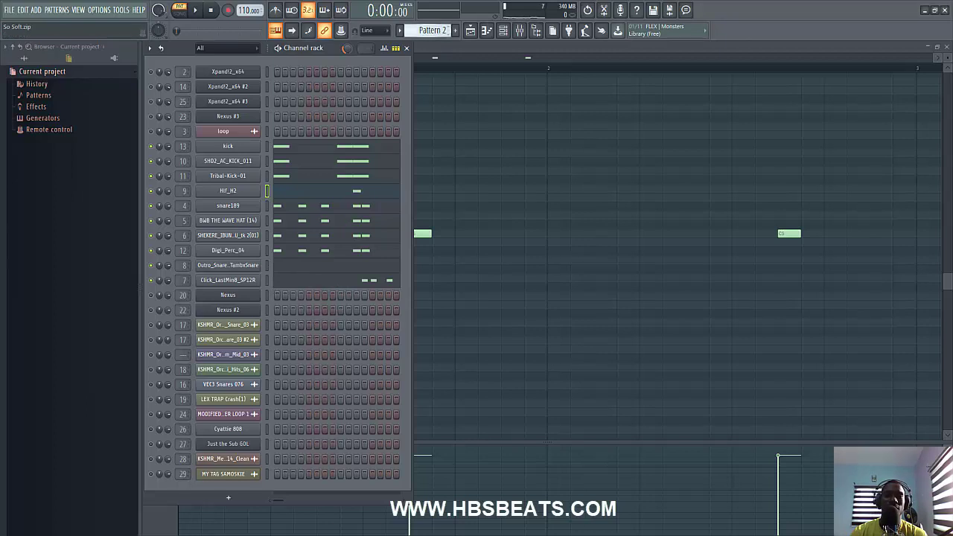
# Step: Switch to Pattern 2 and examine its kick notes in the piano roll across all four bars
pyautogui.scroll(-1, 431, 30)
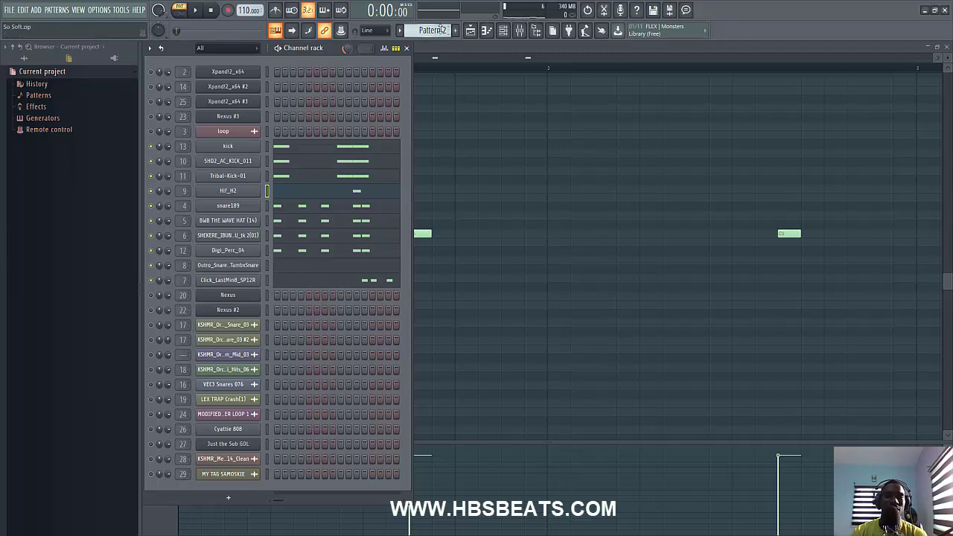
pyautogui.click(297, 152)
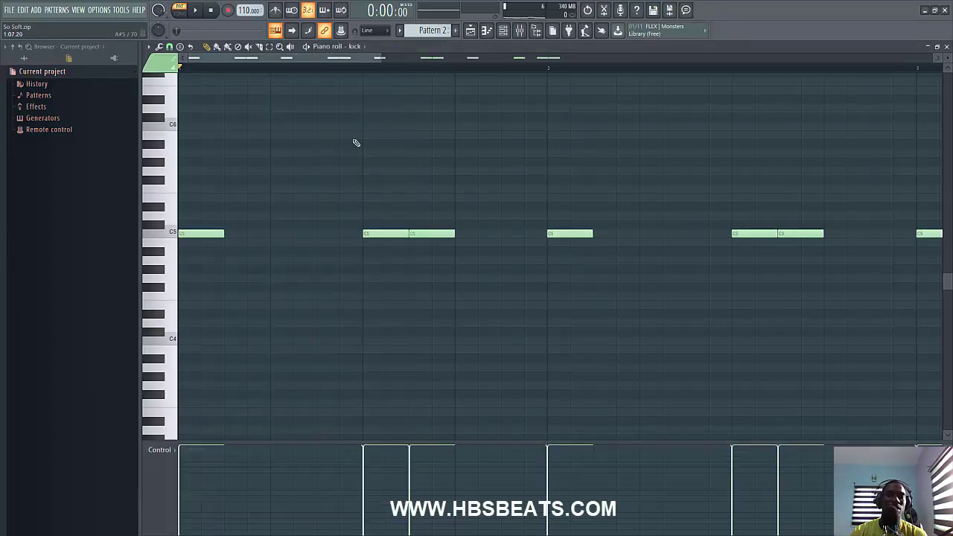
pyautogui.click(503, 33)
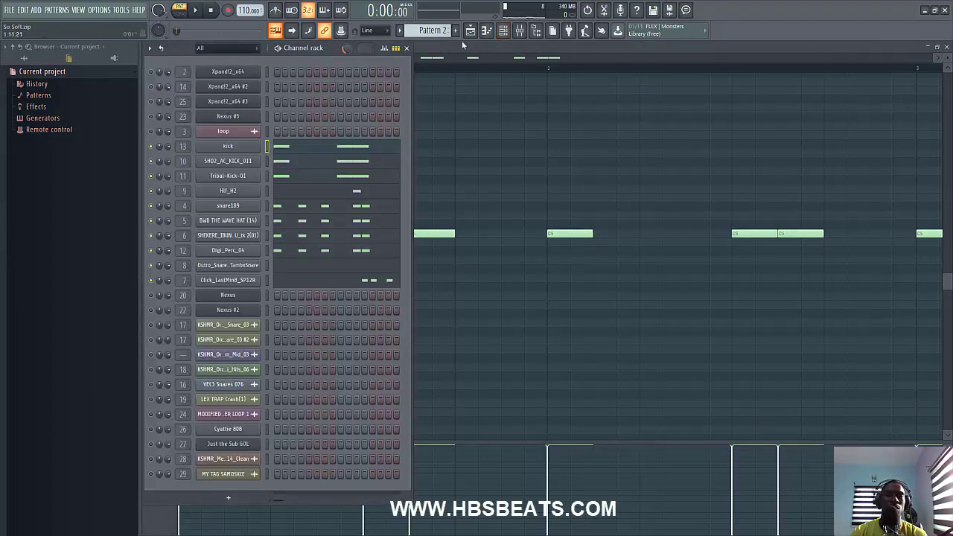
pyautogui.click(486, 29)
pyautogui.click(503, 33)
pyautogui.press('F9')
pyautogui.press('F7')
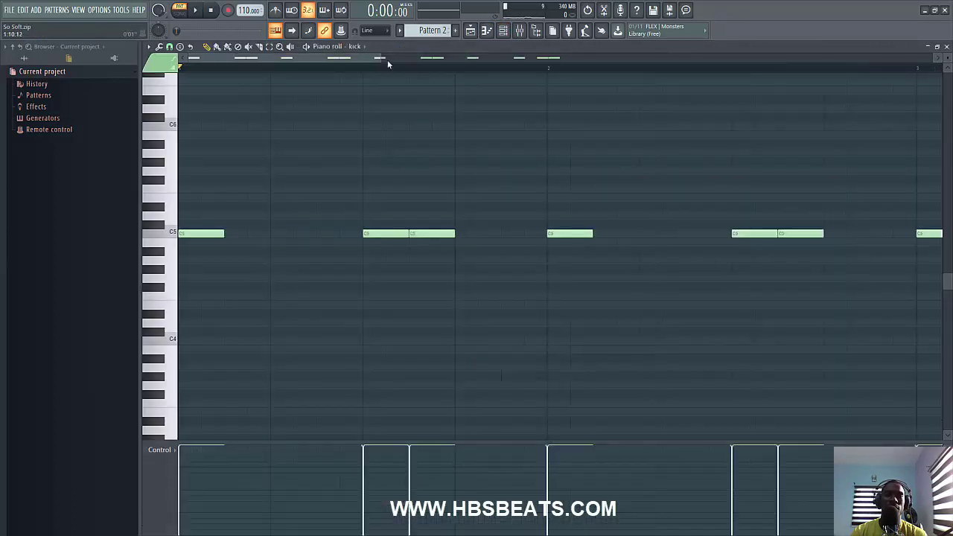
pyautogui.moveTo(386, 58); pyautogui.dragTo(704, 58)
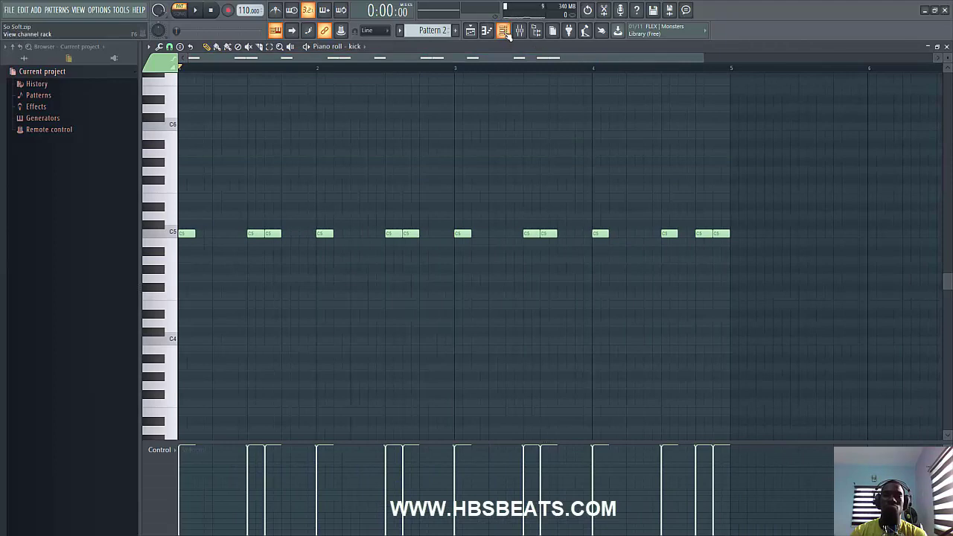
# Step: Check the playlist arrangement, switch to Pattern 3, and examine its kick notes in the piano roll
pyautogui.click(504, 31)
pyautogui.click(469, 30)
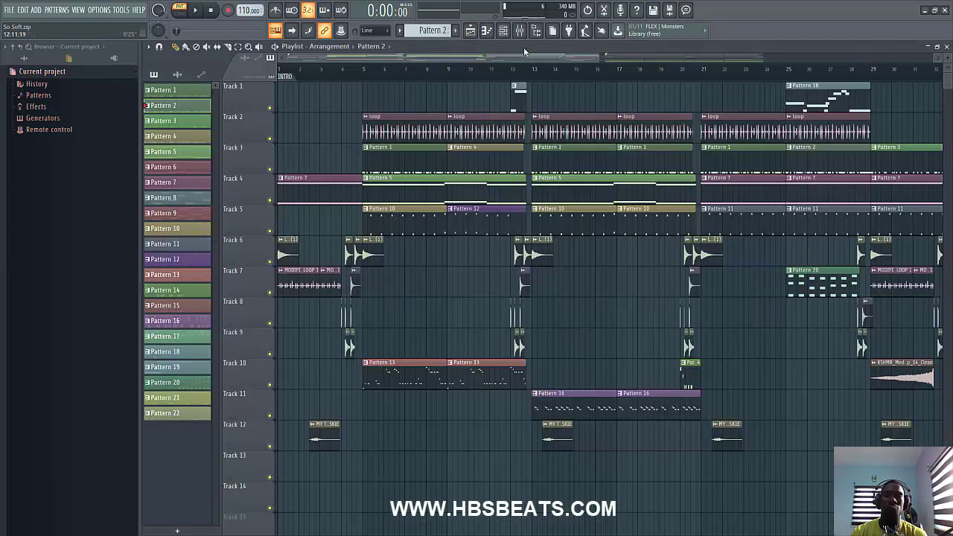
pyautogui.click(505, 31)
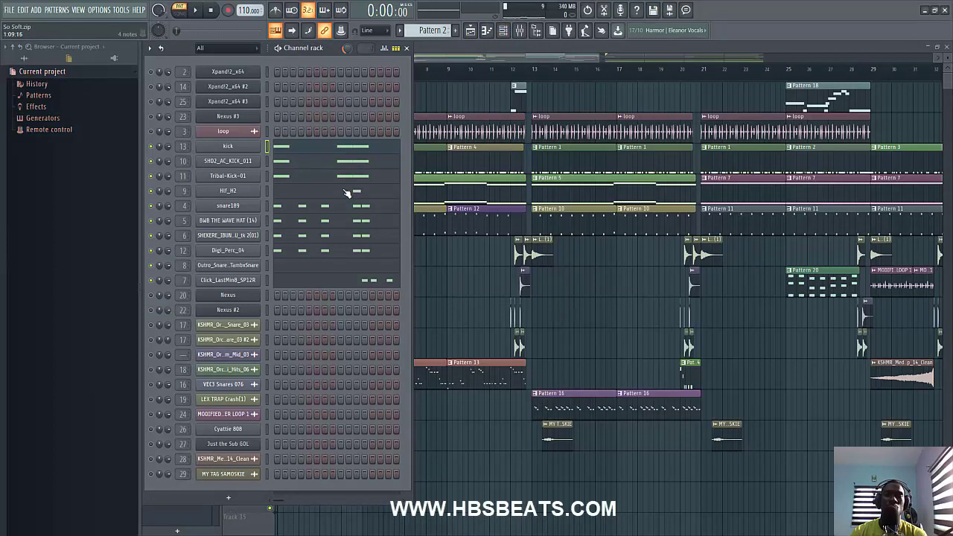
pyautogui.scroll(-1, 432, 29)
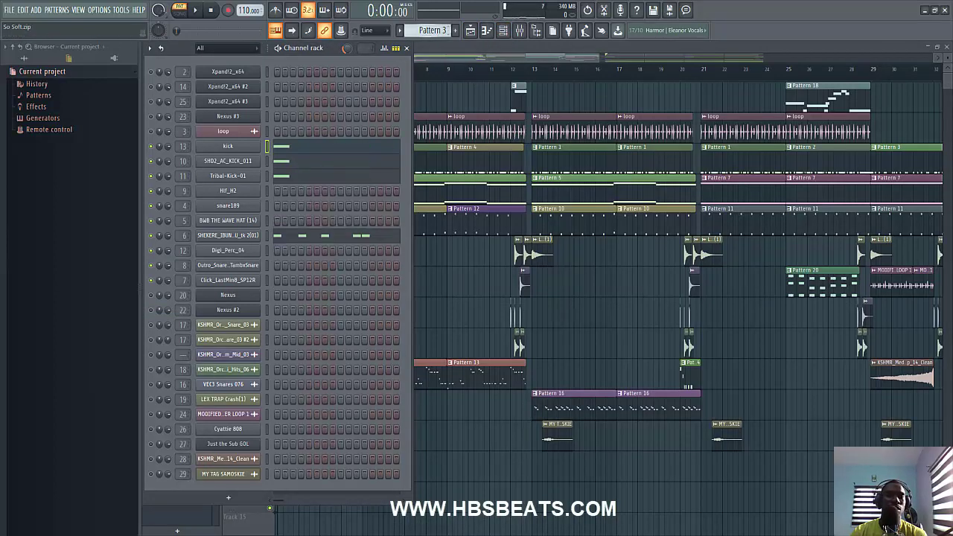
pyautogui.click(327, 149)
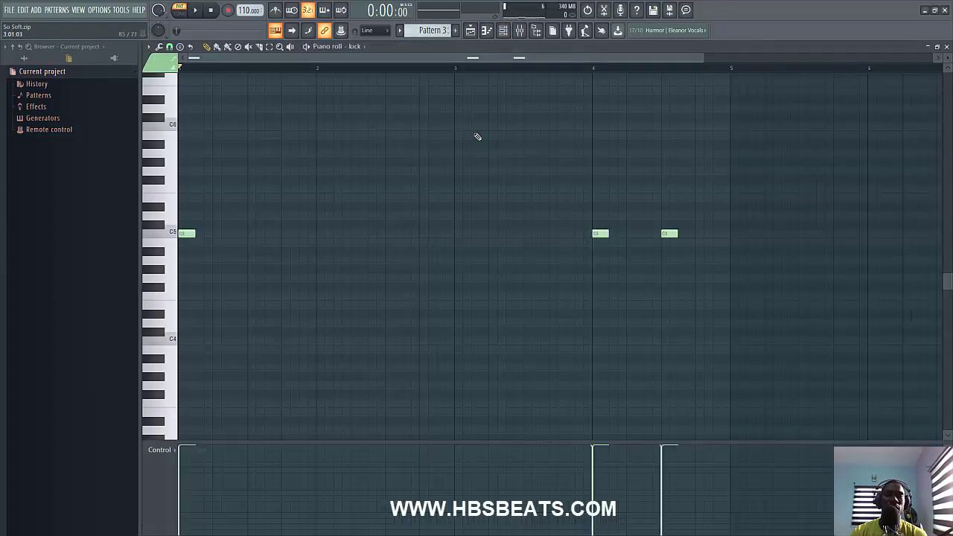
# Step: Return to the playlist and widen the visible range to show the arrangement from the intro into the chorus
pyautogui.press('F6')
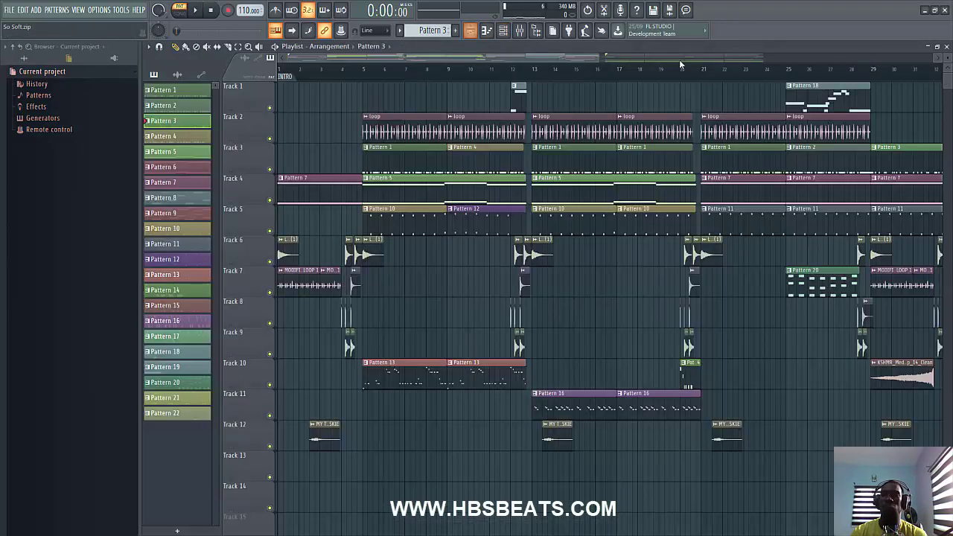
pyautogui.click(470, 30)
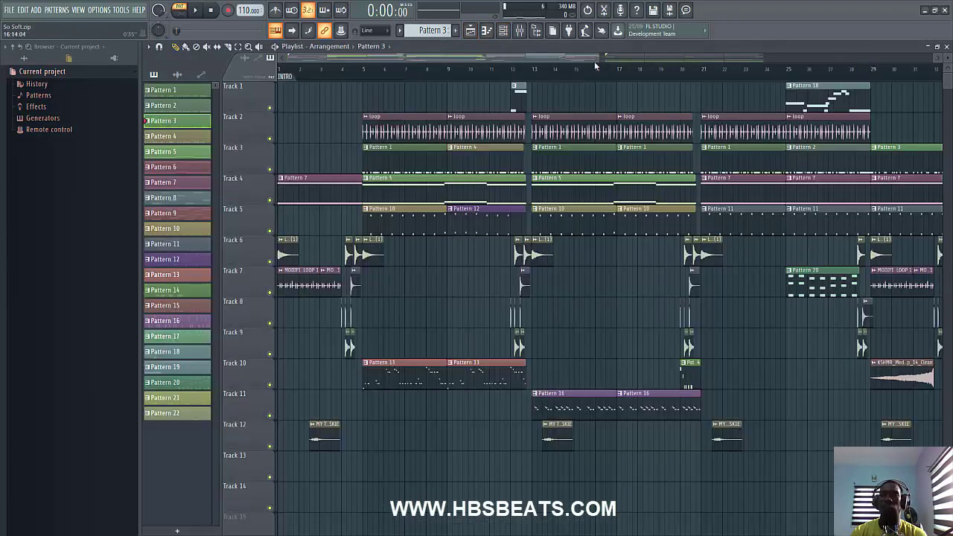
pyautogui.moveTo(605, 58); pyautogui.dragTo(758, 58)
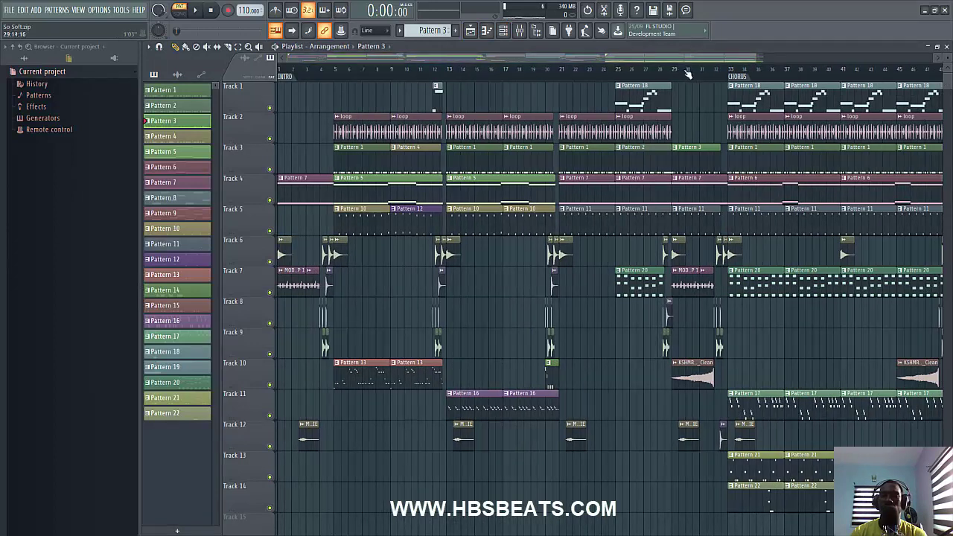
# Step: Play the arrangement briefly in song mode from bar 29, where the Pattern 3 clip starts
pyautogui.click(674, 70)
pyautogui.press('space')
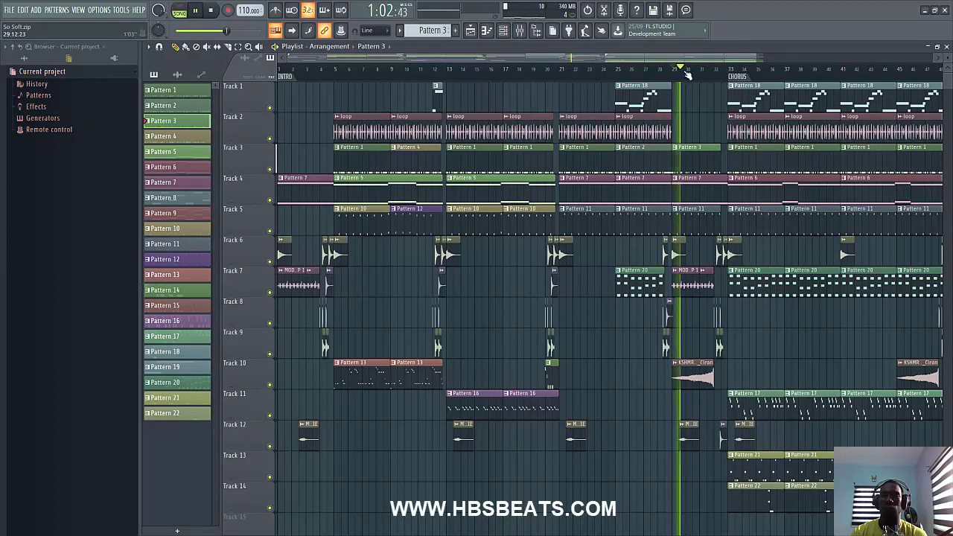
pyautogui.press('space')
# Step: Switch to Pattern 5 and check the instrument preset loaded on its Xpand!2_x64 channel
pyautogui.click(511, 33)
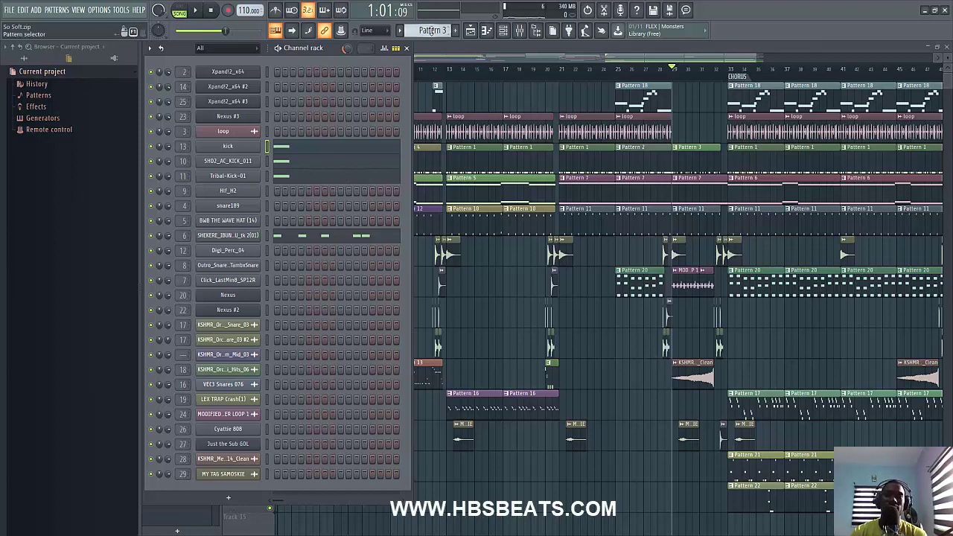
pyautogui.scroll(-1, 432, 30)
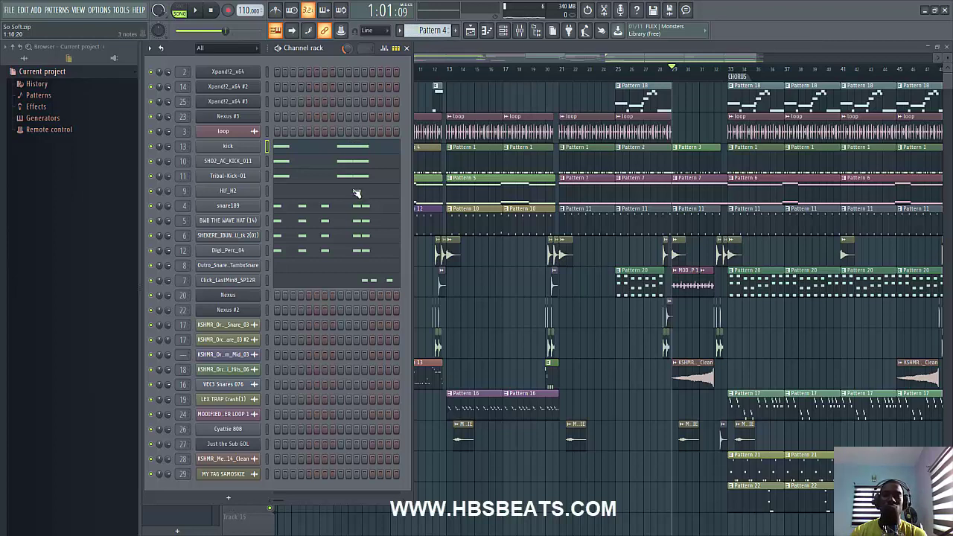
pyautogui.scroll(-1, 432, 30)
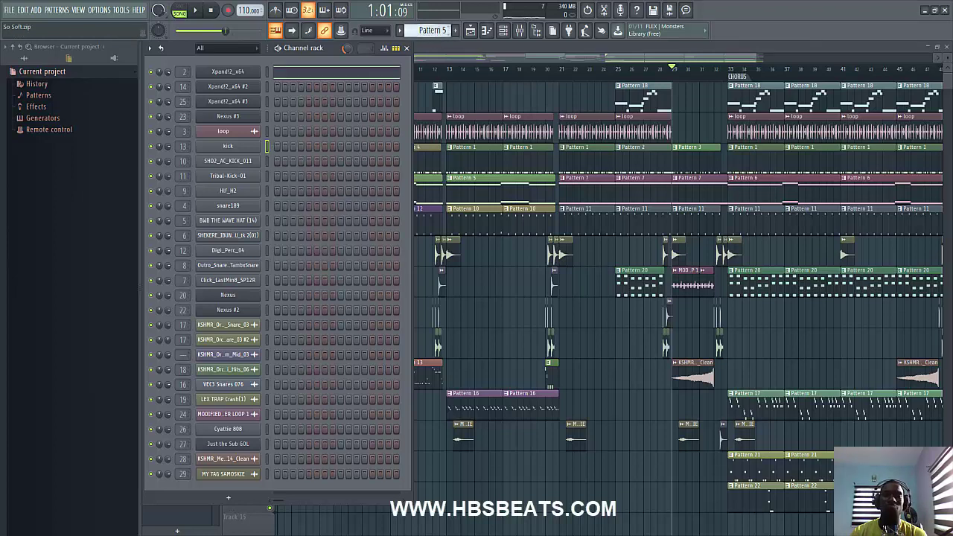
pyautogui.click(240, 73)
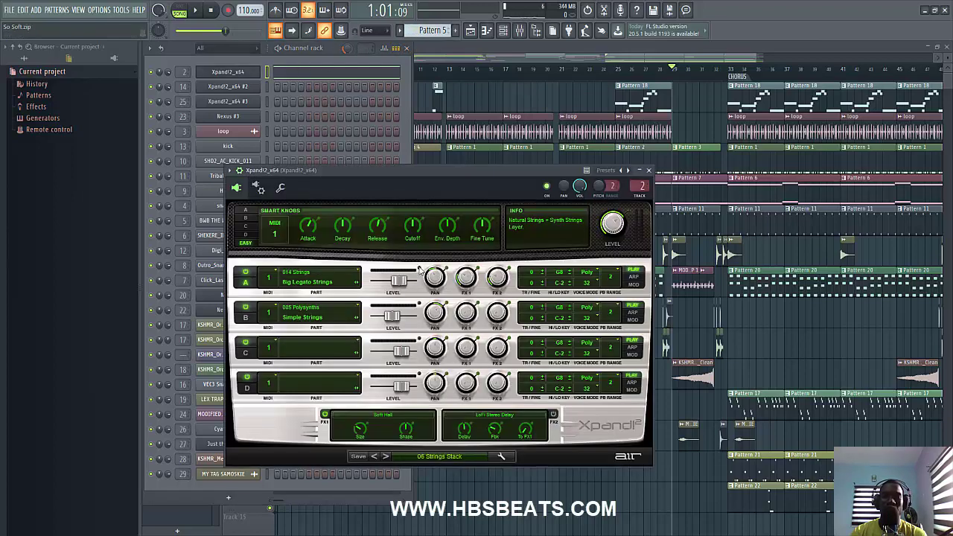
pyautogui.click(649, 170)
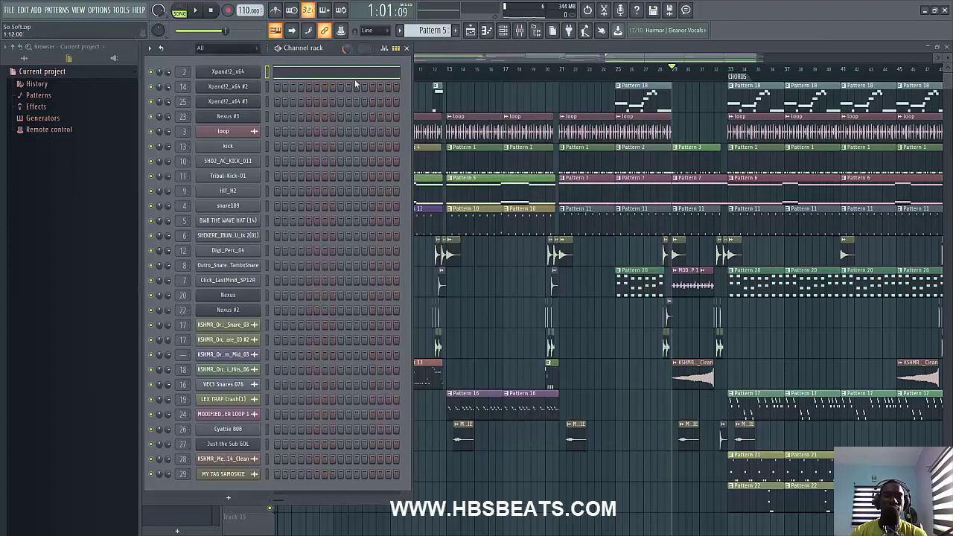
# Step: Examine Pattern 5's Xpand!2_x64 notes across all eight bars in the piano roll and audition the A3 and F#3 keys
pyautogui.click(353, 78)
pyautogui.scroll(-6, 395, 222)
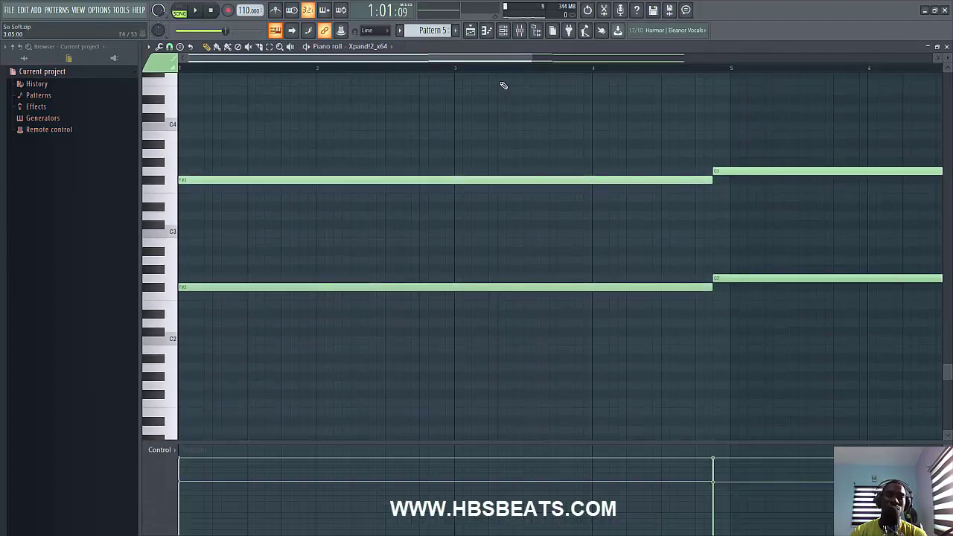
pyautogui.moveTo(534, 59); pyautogui.dragTo(803, 67)
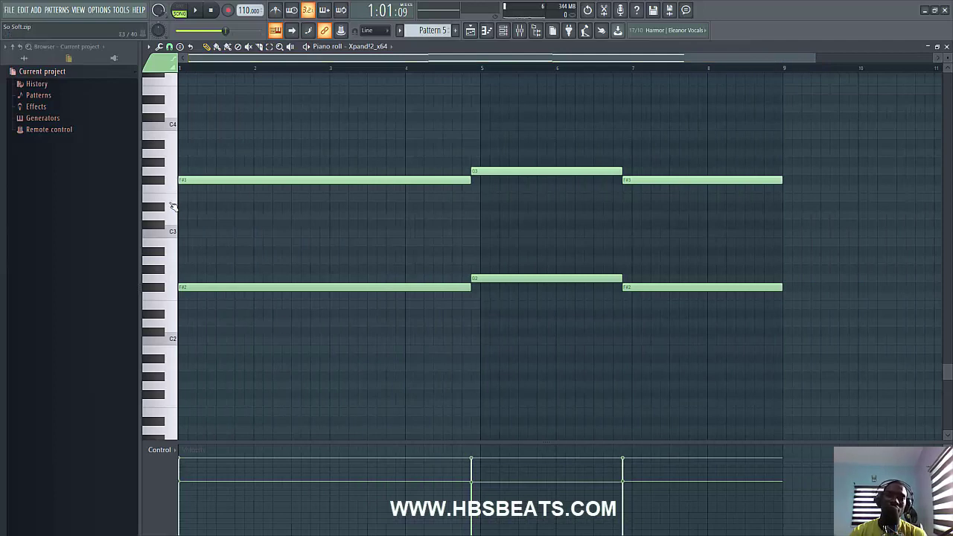
pyautogui.click(171, 160)
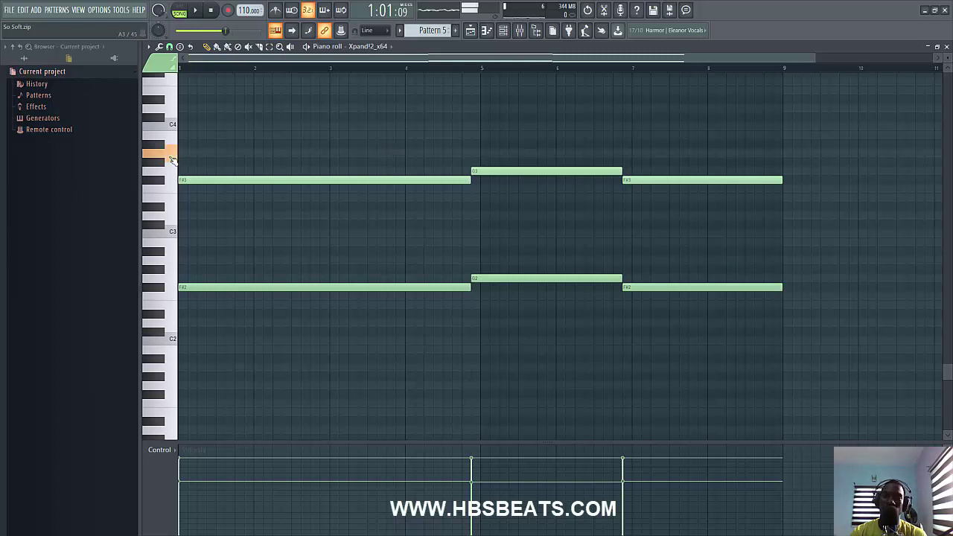
pyautogui.click(172, 156)
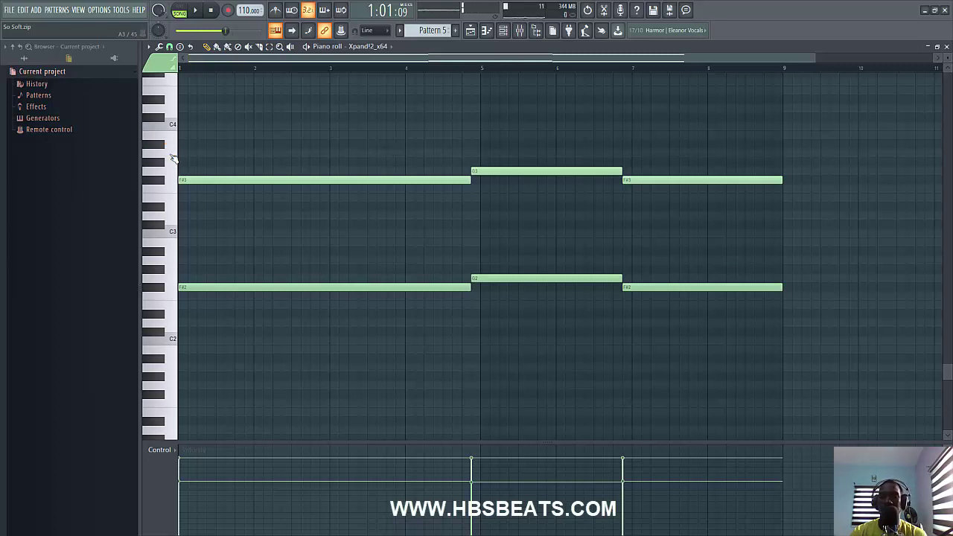
pyautogui.click(172, 159)
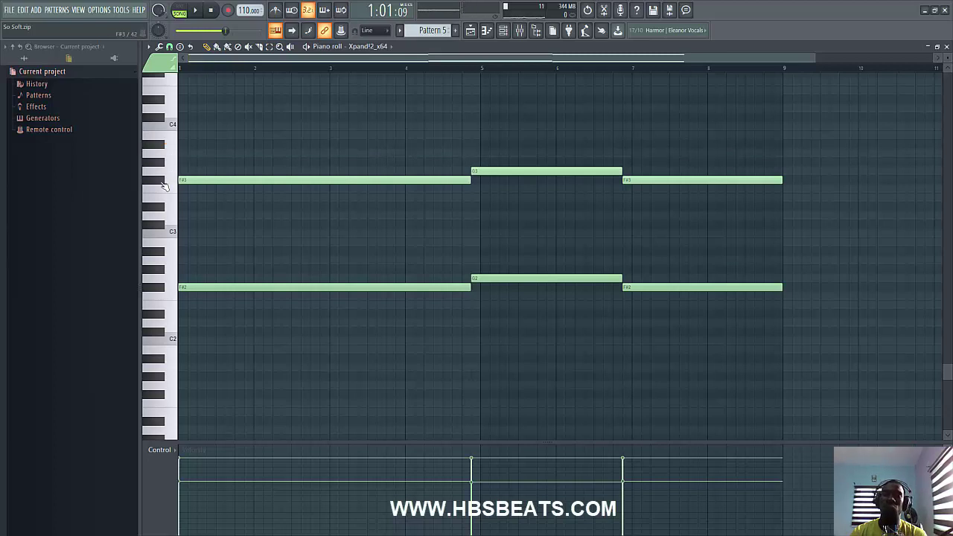
pyautogui.click(159, 181)
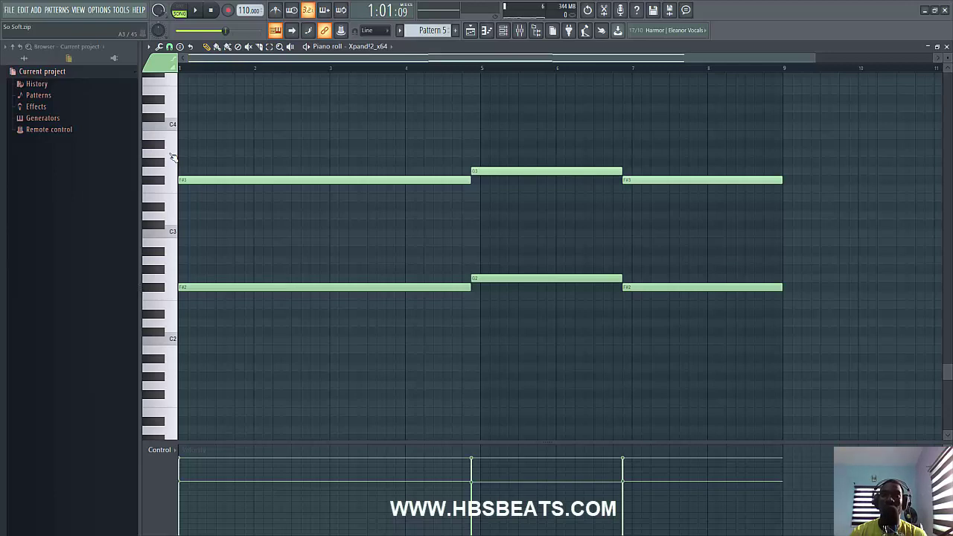
# Step: Play Pattern 5 on its own in pattern mode and follow its Xpand!2_x64 notes in the piano roll
pyautogui.click(503, 33)
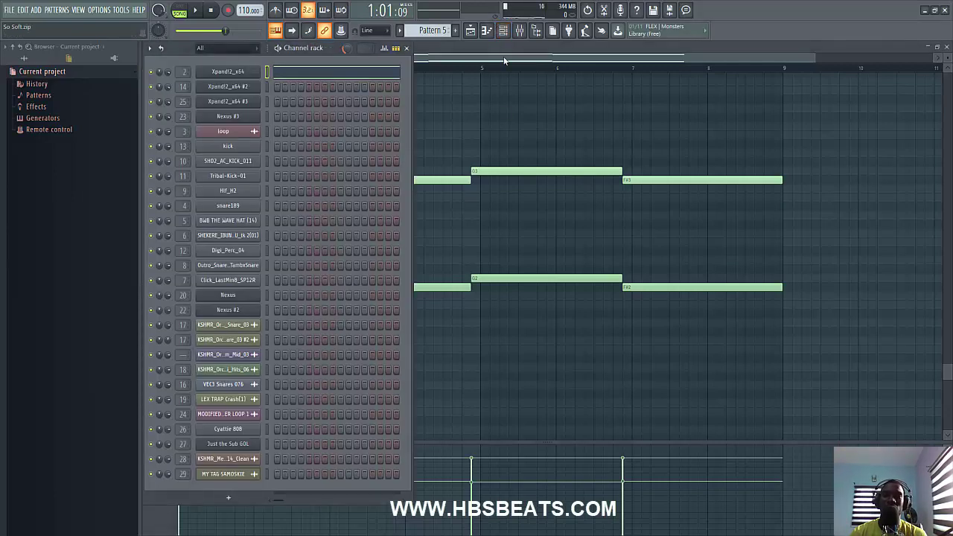
pyautogui.click(507, 62)
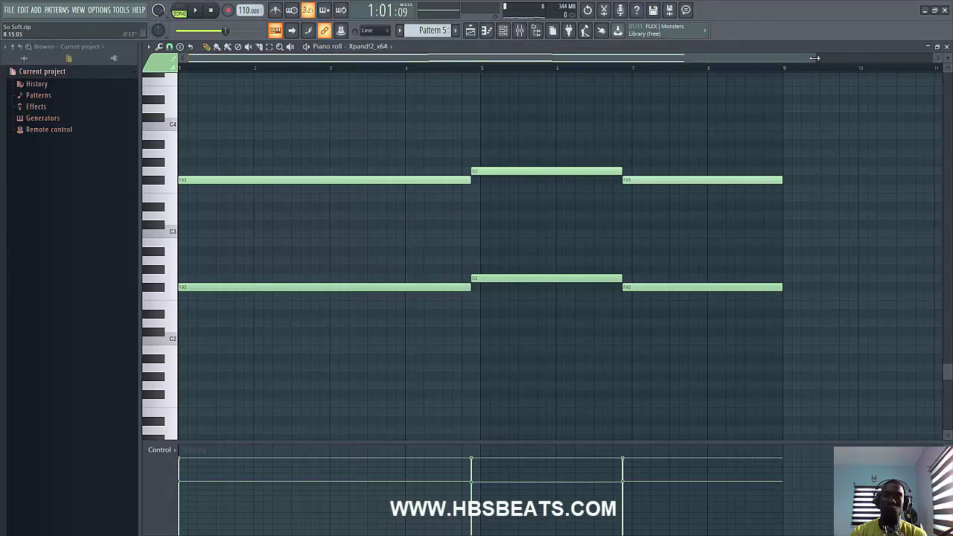
pyautogui.moveTo(818, 57); pyautogui.dragTo(786, 58)
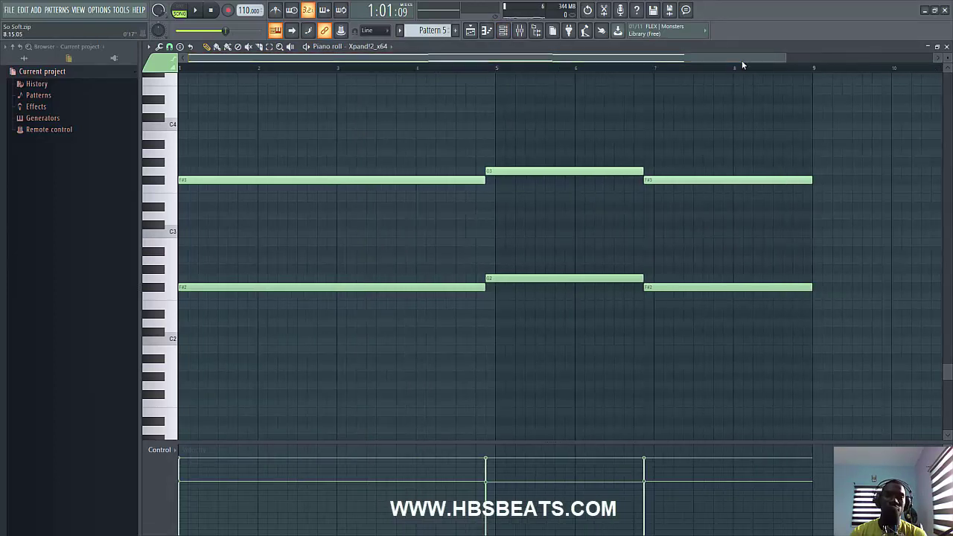
pyautogui.click(503, 31)
pyautogui.click(198, 10)
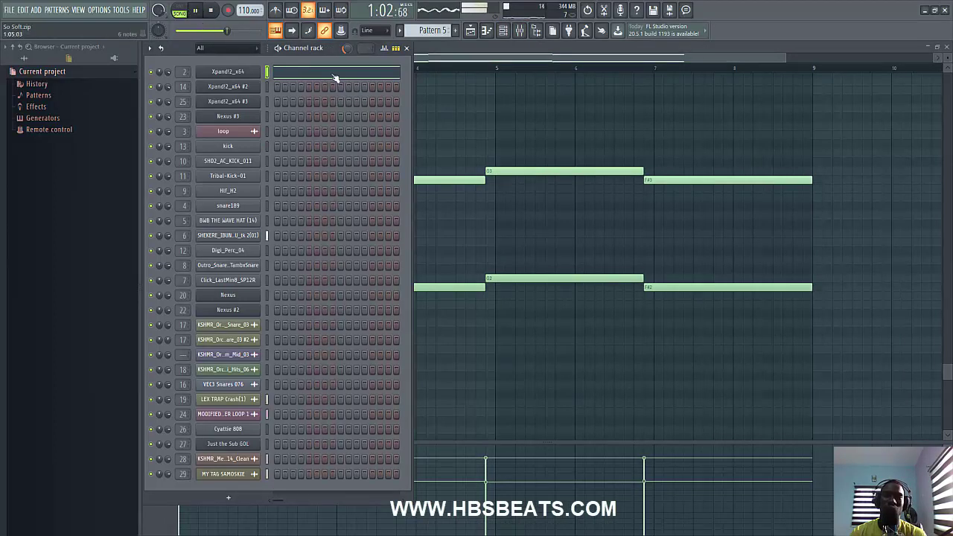
pyautogui.click(180, 9)
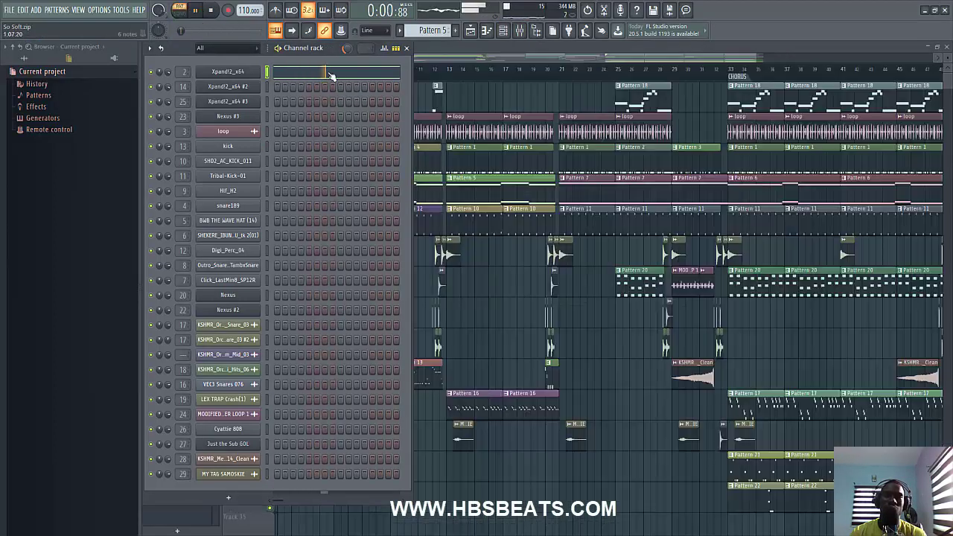
pyautogui.click(334, 74)
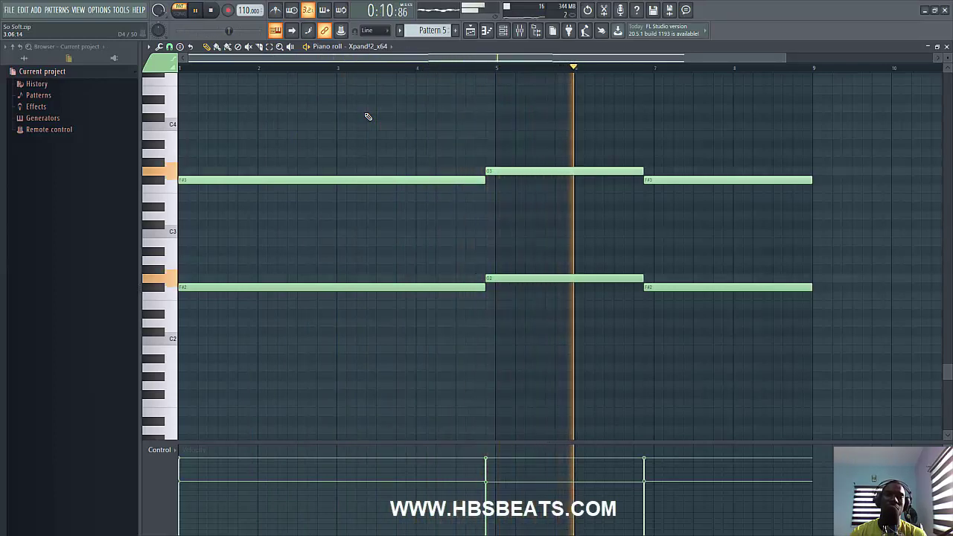
pyautogui.press('space')
# Step: Audition the F#3, G3, D3 and A3 keys of the Xpand!2_x64 channel in the piano roll
pyautogui.click(162, 180)
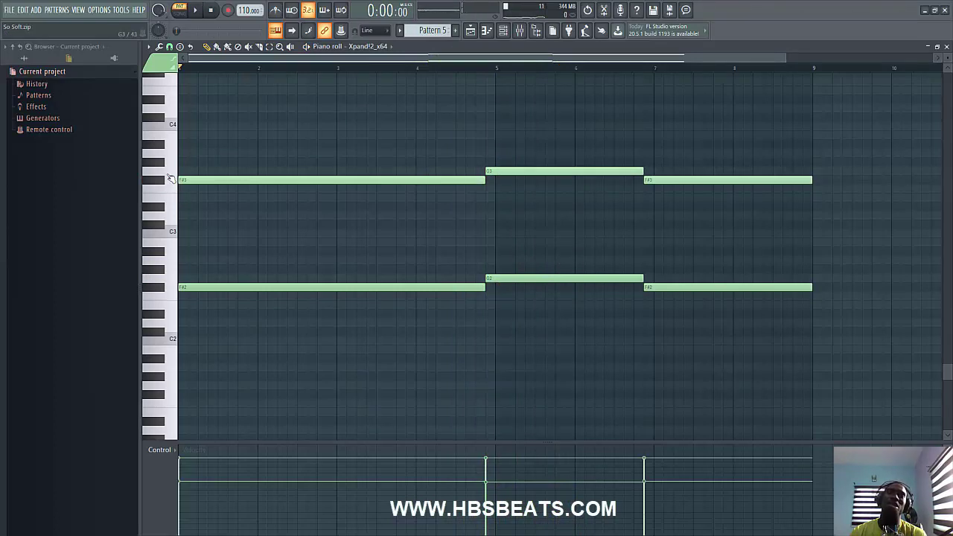
pyautogui.click(169, 176)
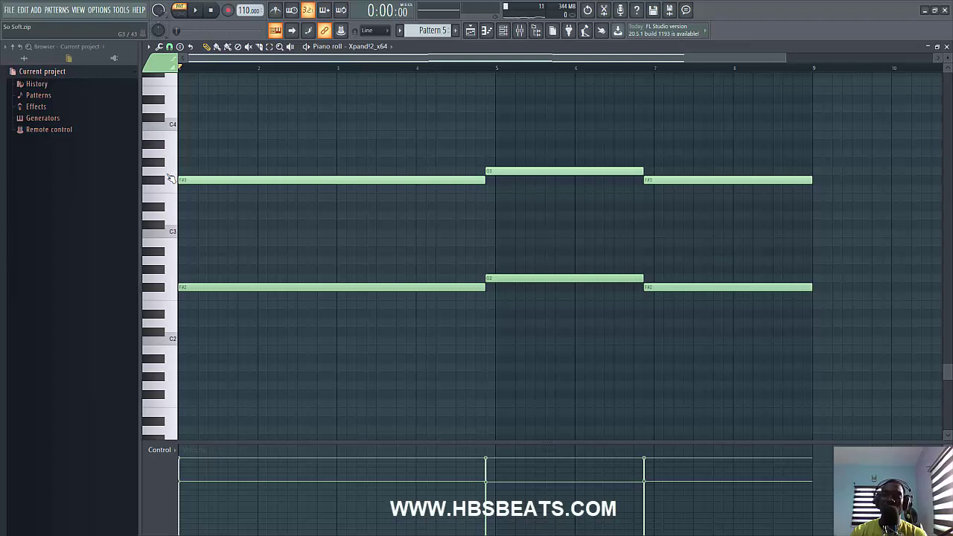
pyautogui.click(170, 221)
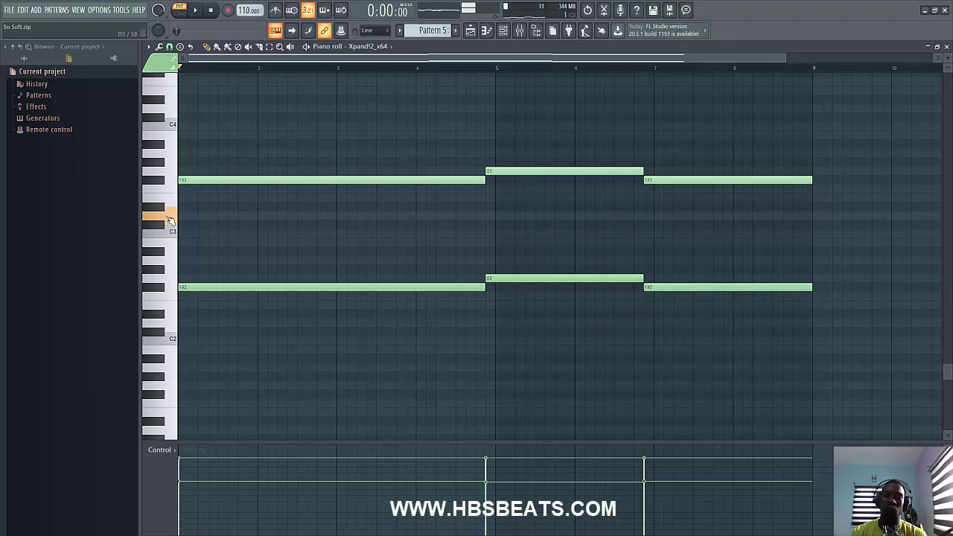
pyautogui.click(161, 180)
pyautogui.click(170, 156)
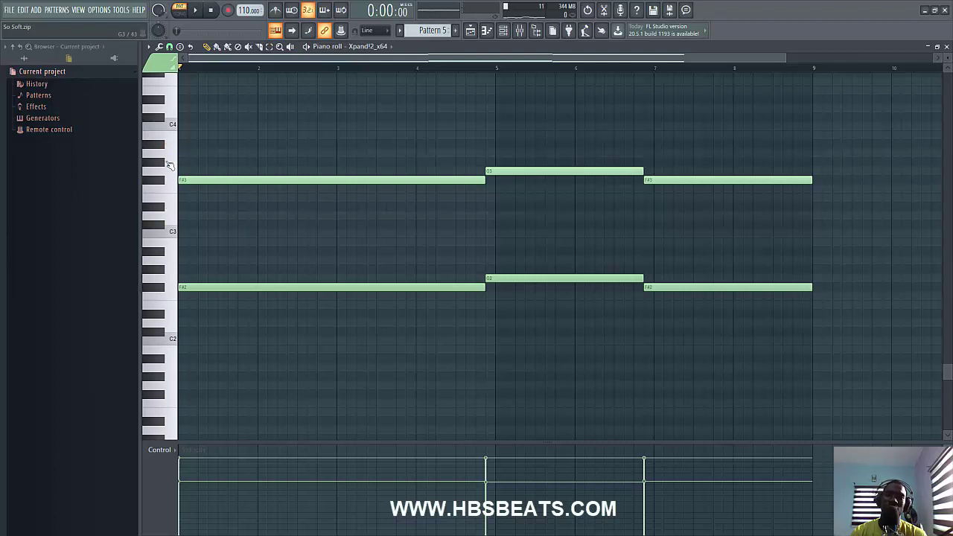
pyautogui.click(170, 158)
pyautogui.click(169, 187)
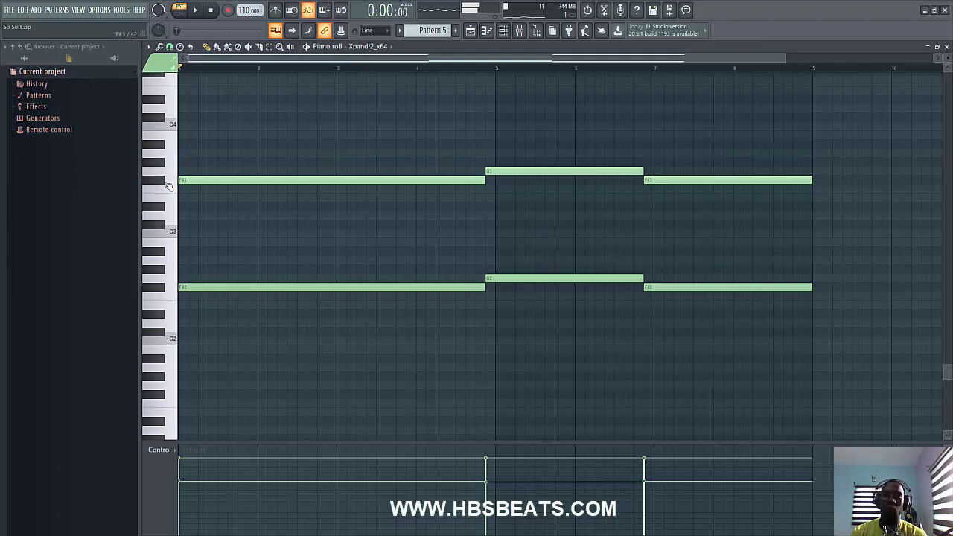
pyautogui.click(171, 178)
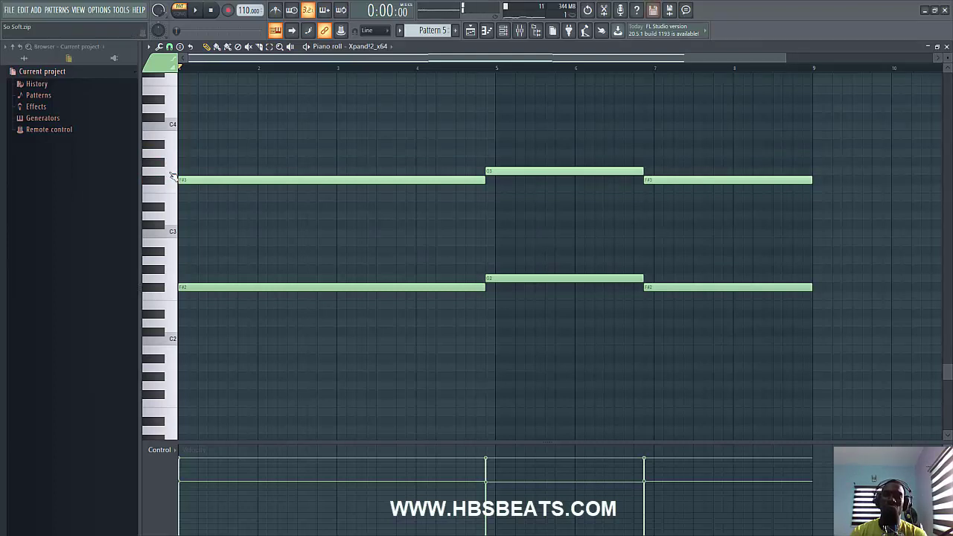
pyautogui.click(169, 155)
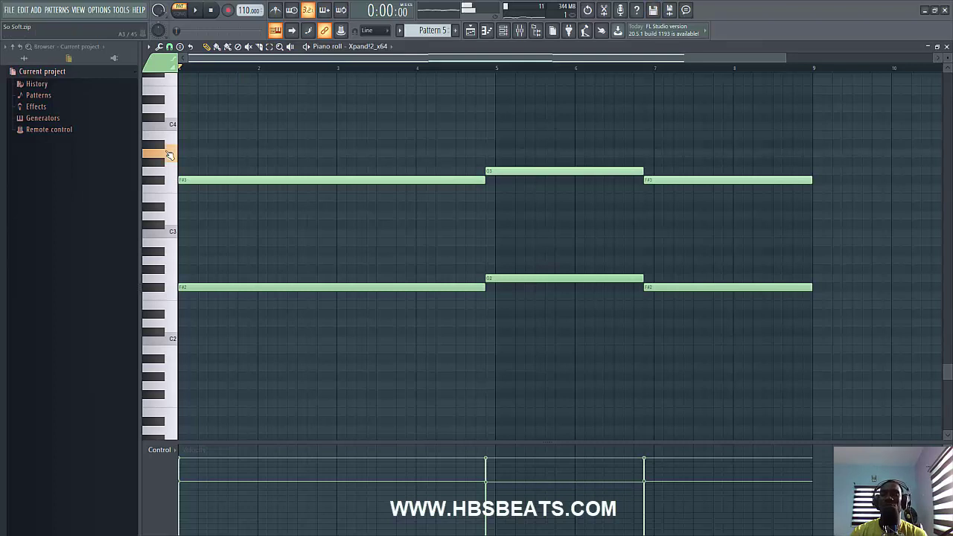
pyautogui.click(165, 182)
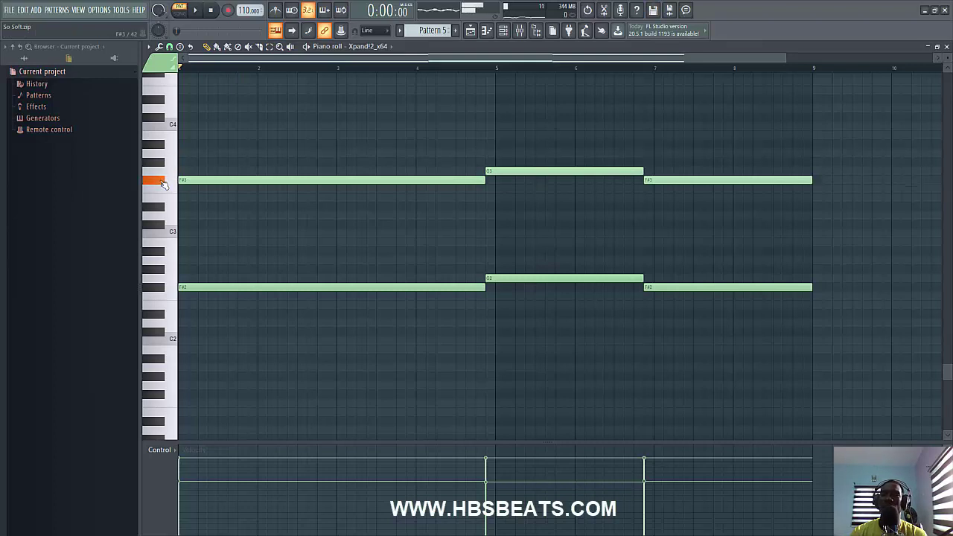
pyautogui.click(169, 176)
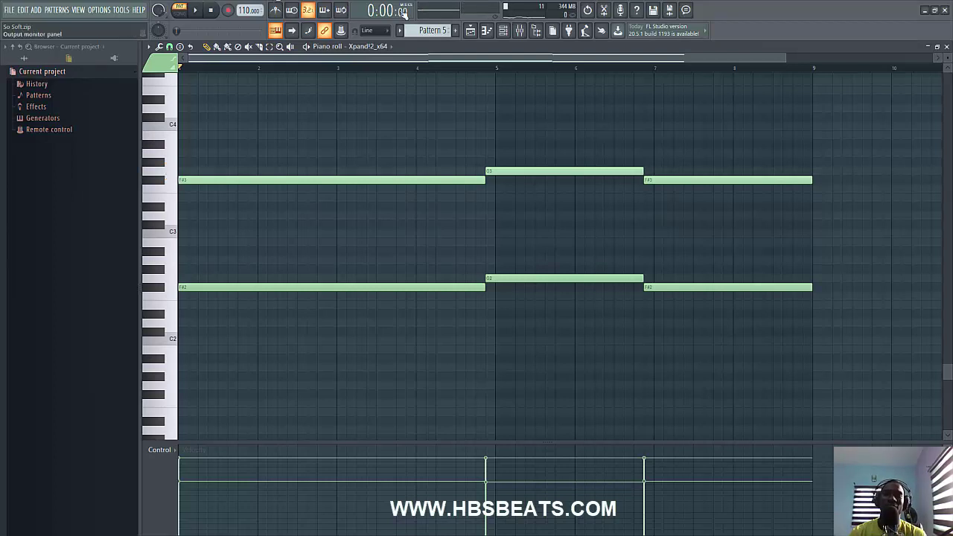
# Step: Replay Pattern 5 from the start to hear its change from F# to G, and stop playback
pyautogui.press('space')
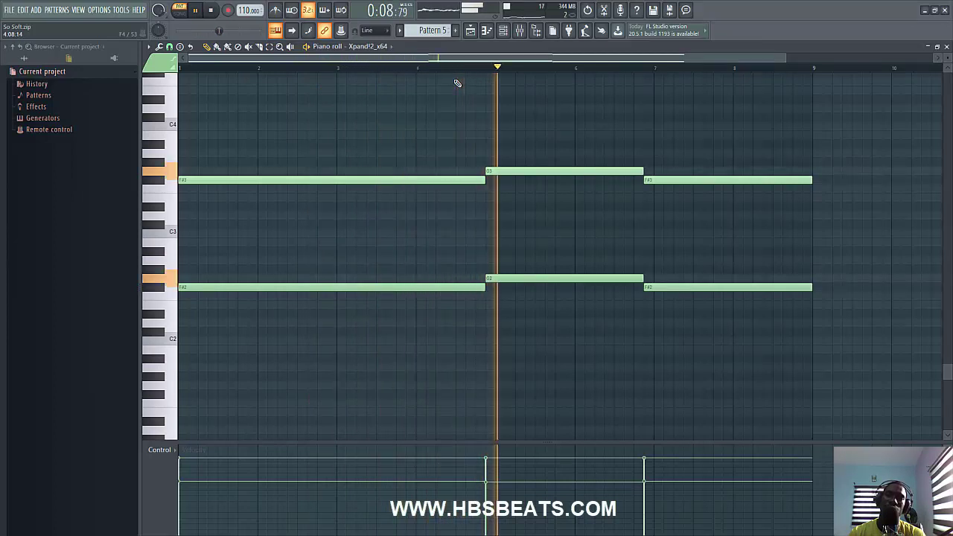
pyautogui.click(503, 30)
pyautogui.press('space')
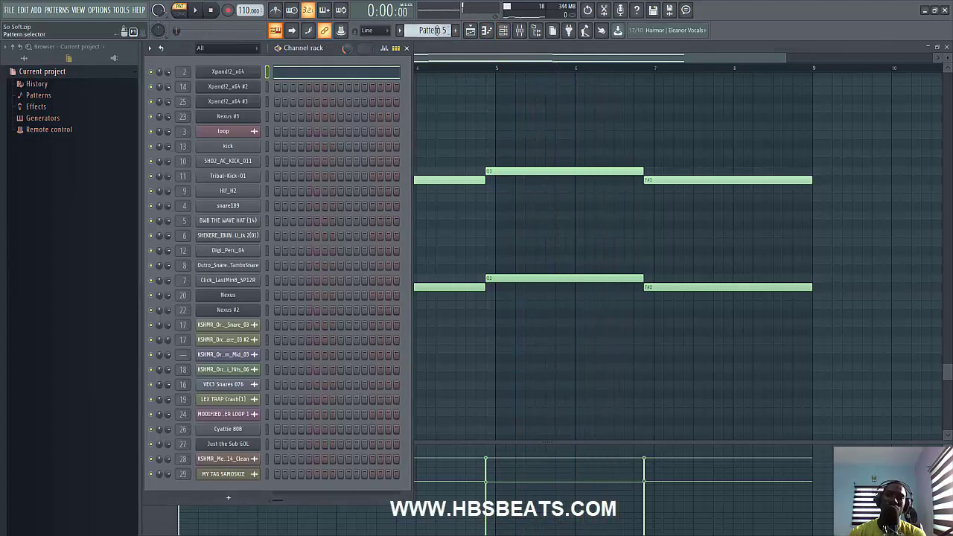
# Step: Switch to Pattern 6 and locate its clips under the chorus in the playlist arrangement
pyautogui.scroll(-1, 432, 30)
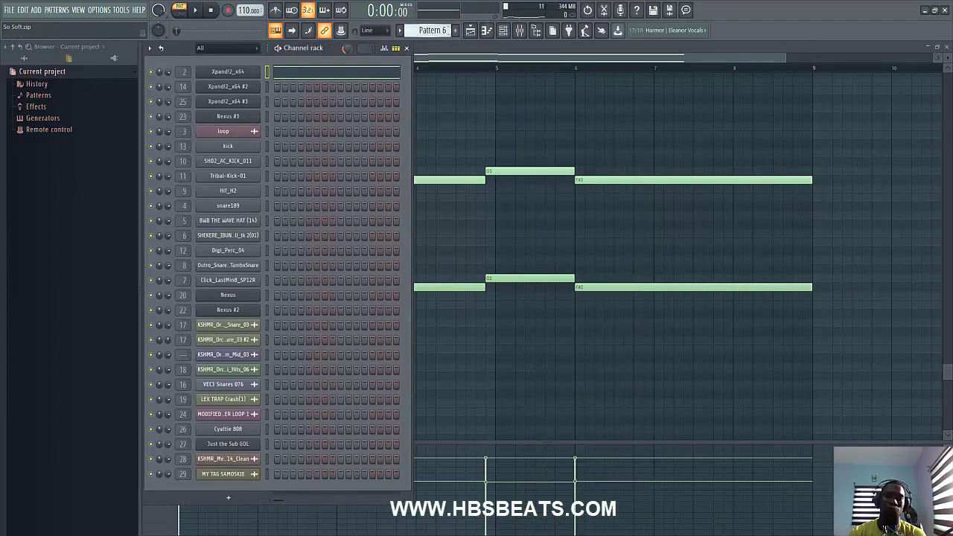
pyautogui.click(480, 58)
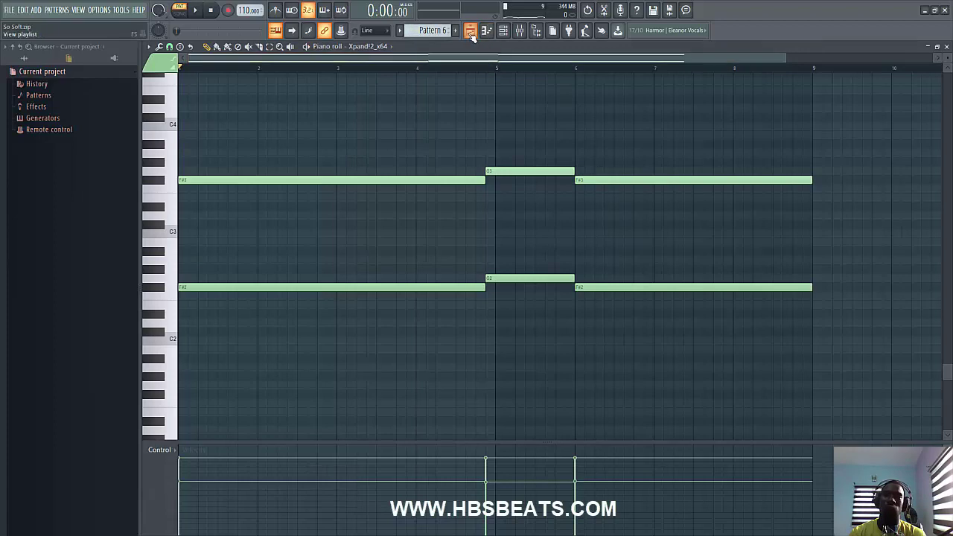
pyautogui.press('F5')
pyautogui.hscroll(5, 684, 57)
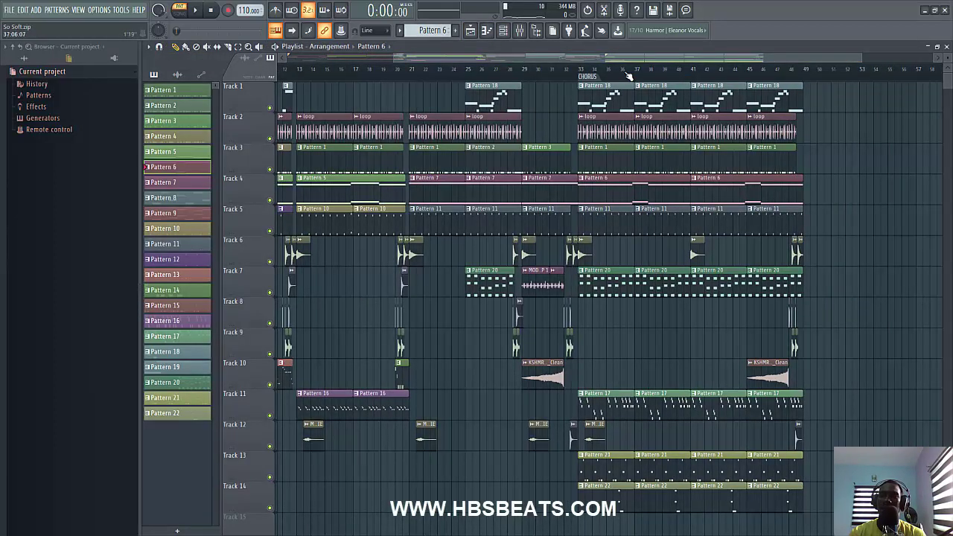
# Step: Examine Pattern 6's Xpand!2_x64 notes in the piano roll and return to the channel rack
pyautogui.click(503, 29)
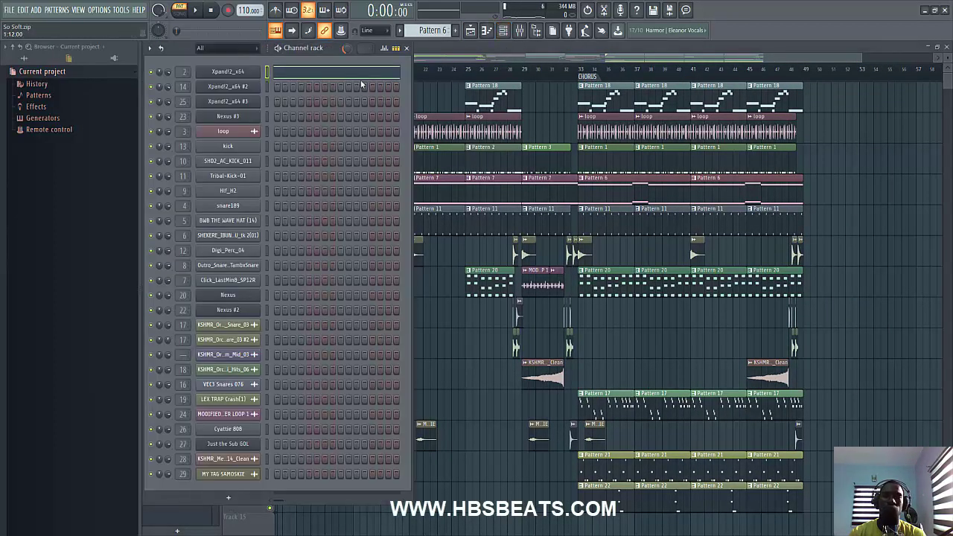
pyautogui.click(362, 76)
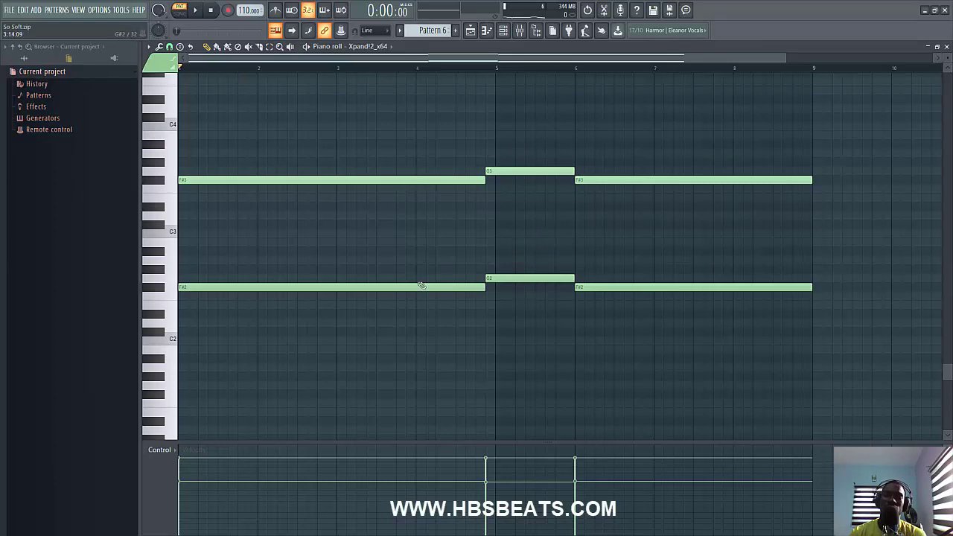
pyautogui.click(503, 31)
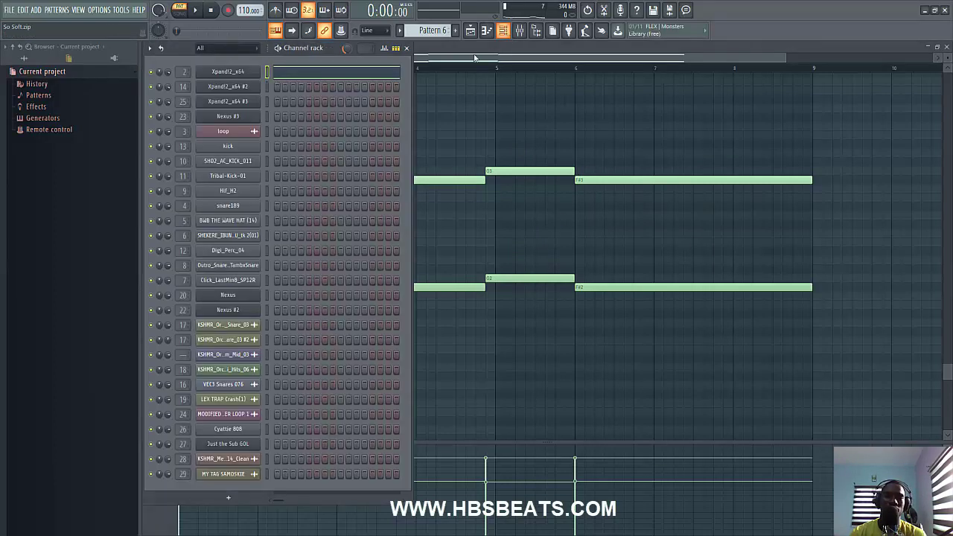
# Step: Switch to Pattern 7, view its Xpand!2_x64 notes in the piano roll and locate its clips in the playlist
pyautogui.scroll(-1, 432, 32)
pyautogui.click(442, 61)
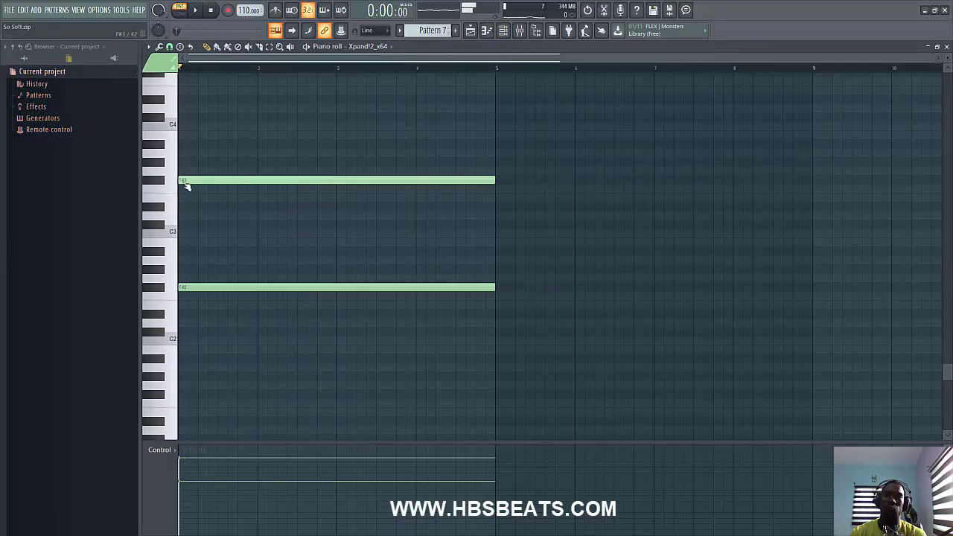
pyautogui.click(503, 31)
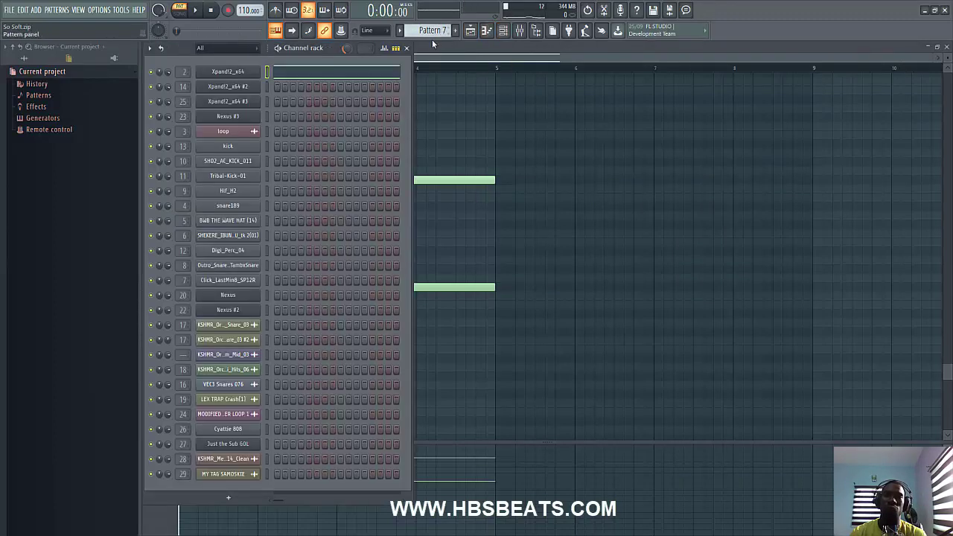
pyautogui.click(470, 31)
pyautogui.moveTo(429, 61); pyautogui.dragTo(348, 183)
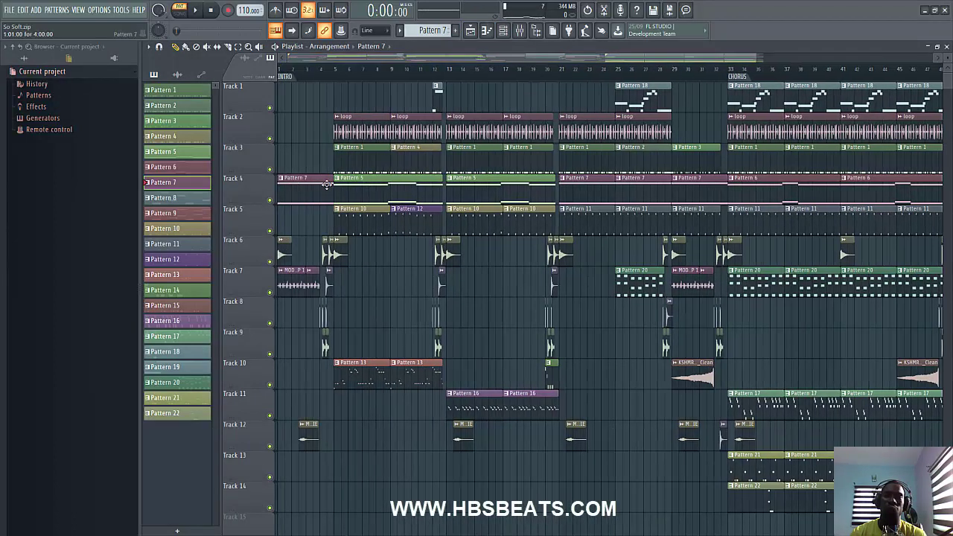
# Step: Switch to Pattern 10, check the Xpand!2_x64 #2 instrument's preset and show its notes in the piano roll
pyautogui.click(504, 30)
pyautogui.click(252, 88)
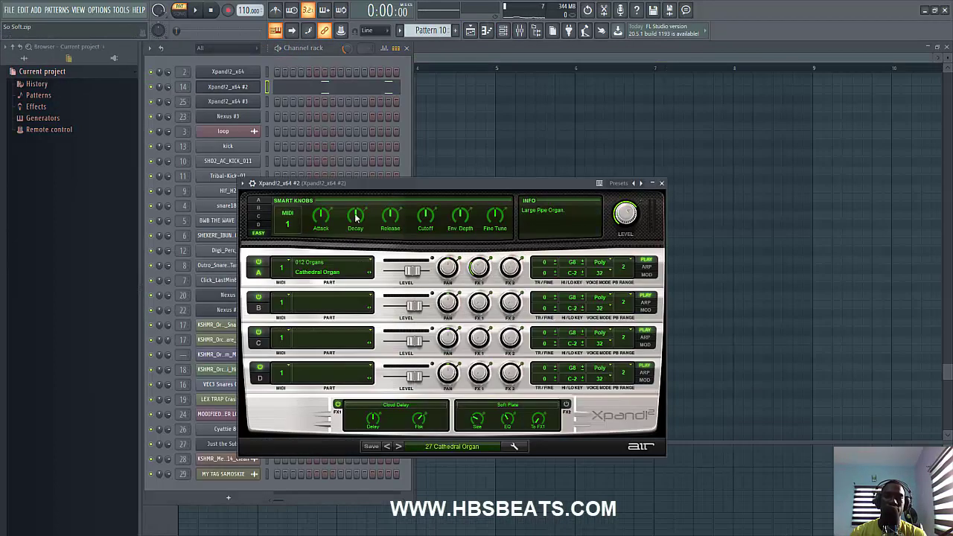
pyautogui.click(661, 184)
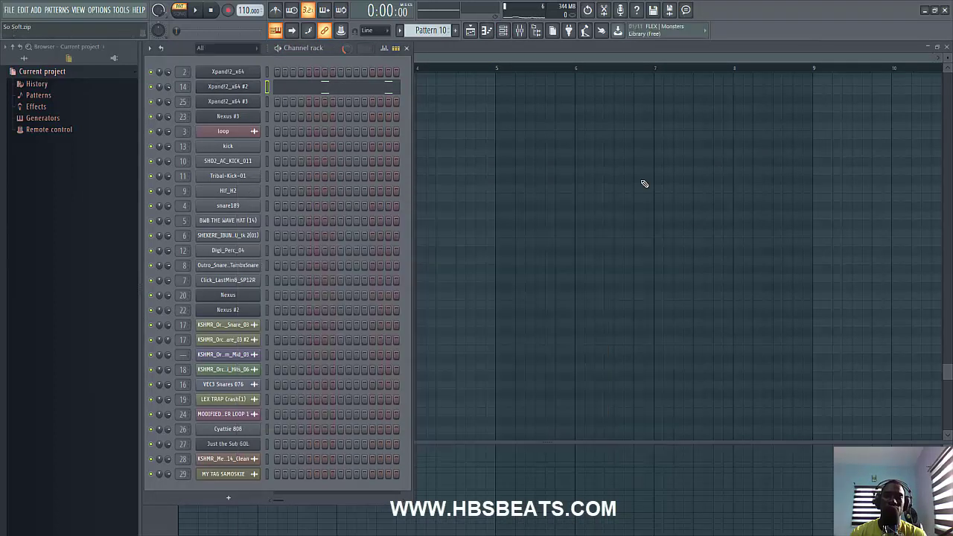
pyautogui.click(372, 93)
pyautogui.scroll(5, 435, 224)
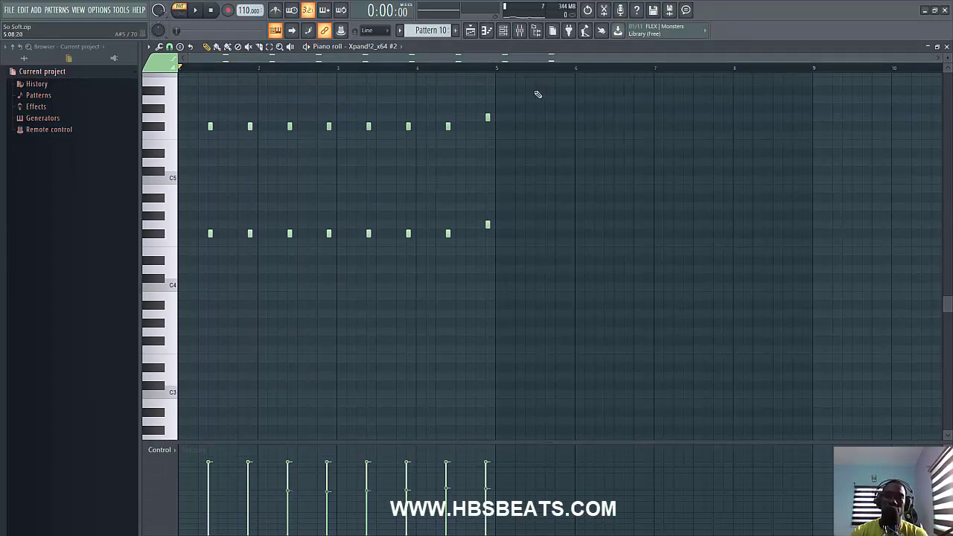
# Step: Play Pattern 10 to hear the organ part, stop playback and return to its piano roll notes
pyautogui.click(197, 11)
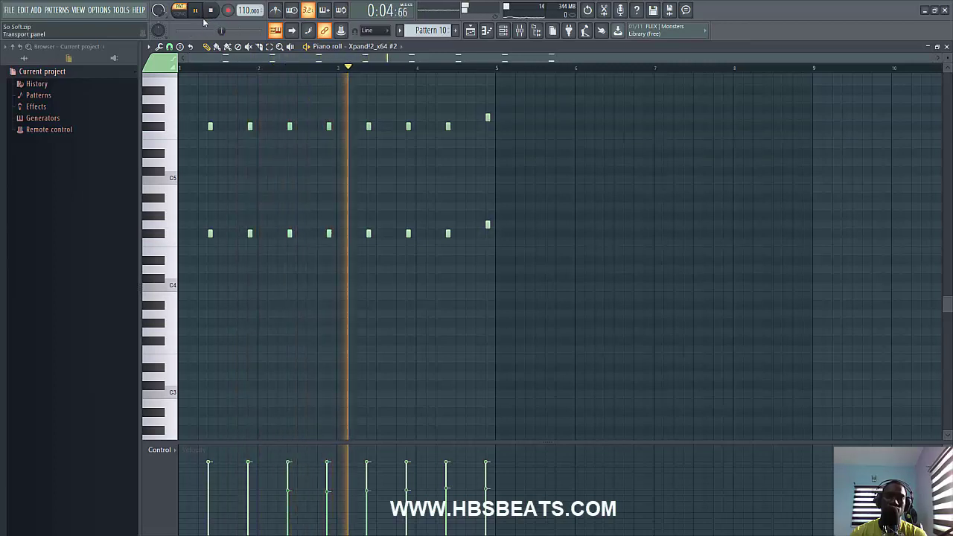
pyautogui.click(502, 30)
pyautogui.press('space')
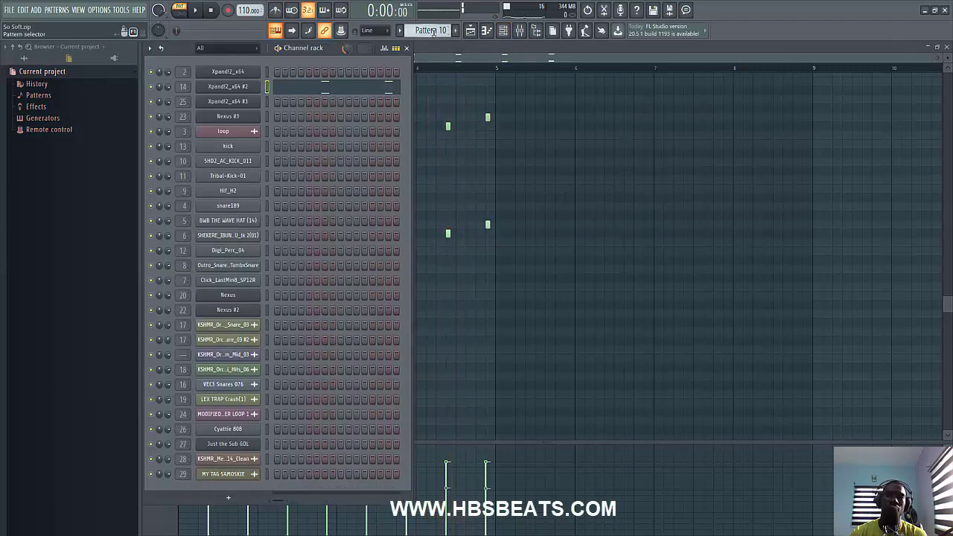
pyautogui.press('F6')
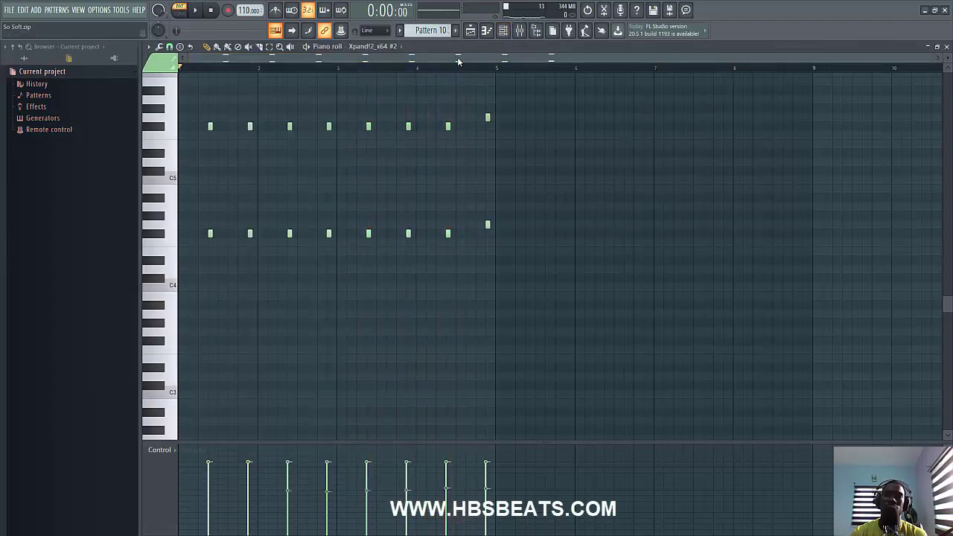
# Step: Switch to Pattern 13, check the Nexus channel's lead preset and bring up its notes in the piano roll
pyautogui.click(503, 30)
pyautogui.click(251, 295)
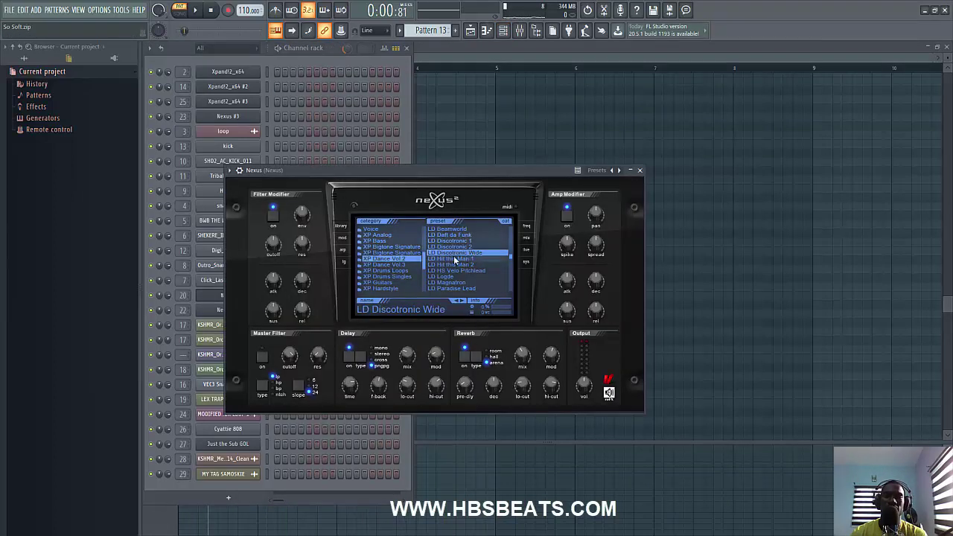
pyautogui.click(639, 169)
pyautogui.click(319, 300)
pyautogui.scroll(-2, 336, 293)
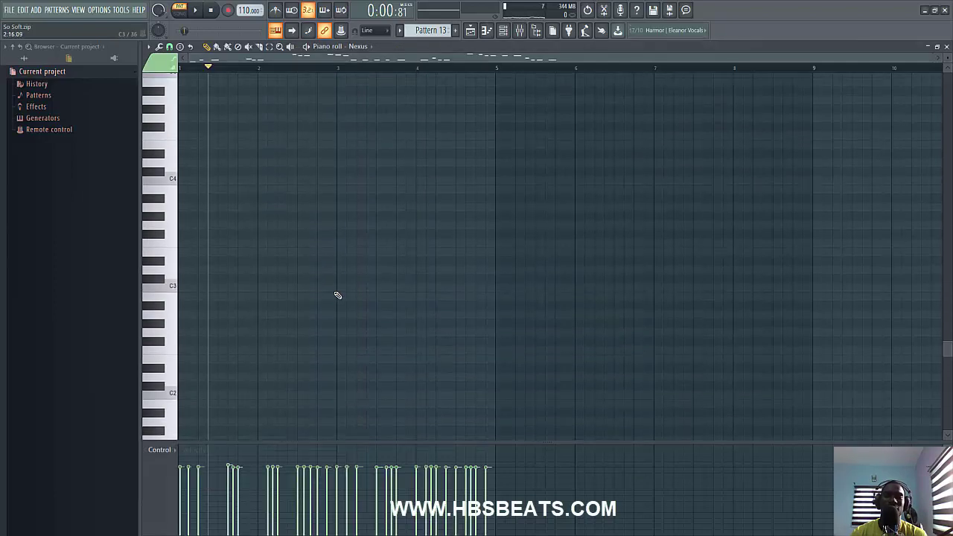
pyautogui.scroll(6, 339, 293)
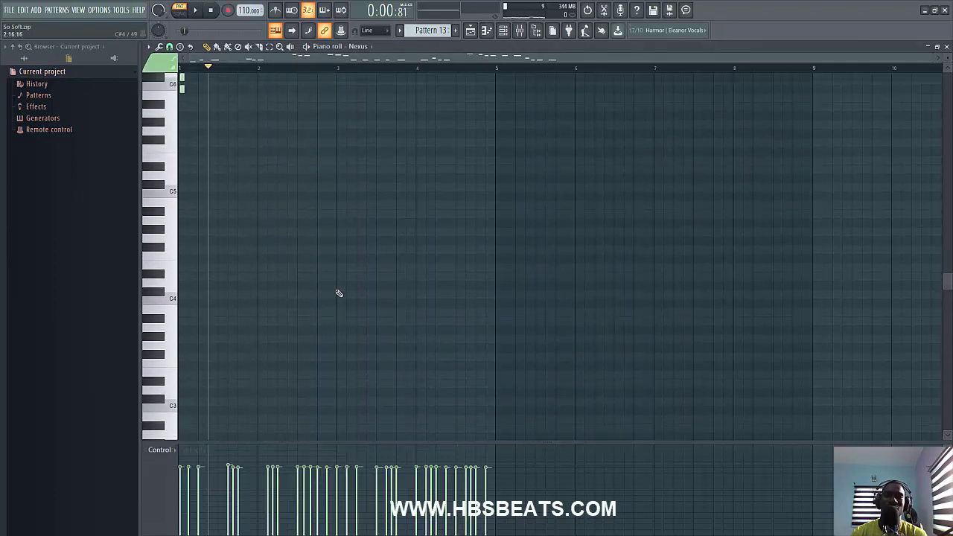
# Step: Play Pattern 13 from the start to hear the Nexus lead, stop it and return to the channel rack
pyautogui.click(213, 12)
pyautogui.press('space')
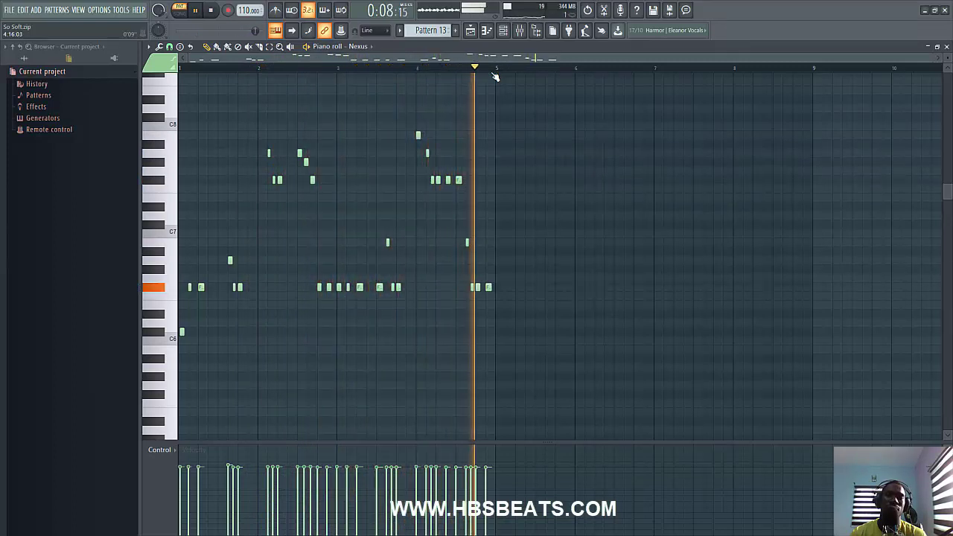
pyautogui.press('space')
pyautogui.click(509, 32)
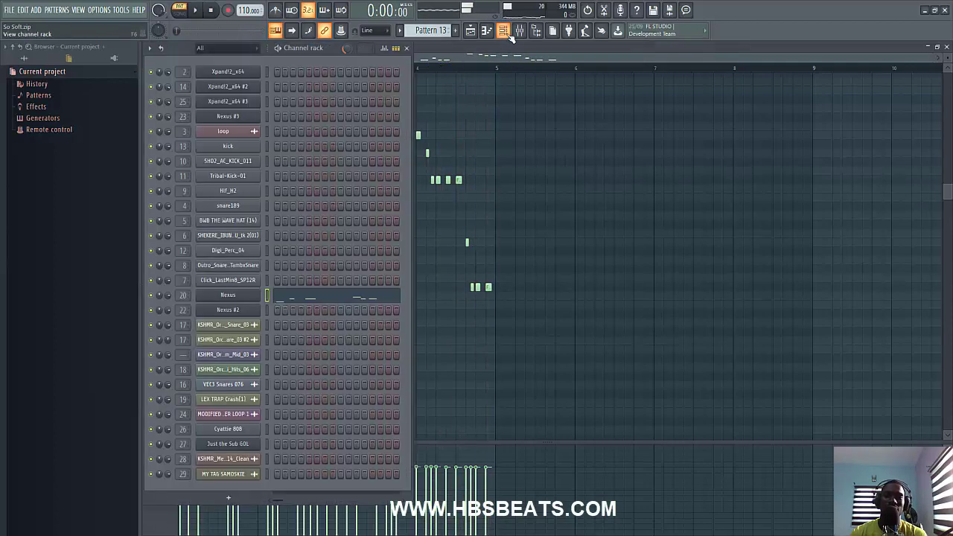
# Step: Play the playlist arrangement in song mode from bar 5, where the Pattern 13 clips begin, and stop playback
pyautogui.click(471, 31)
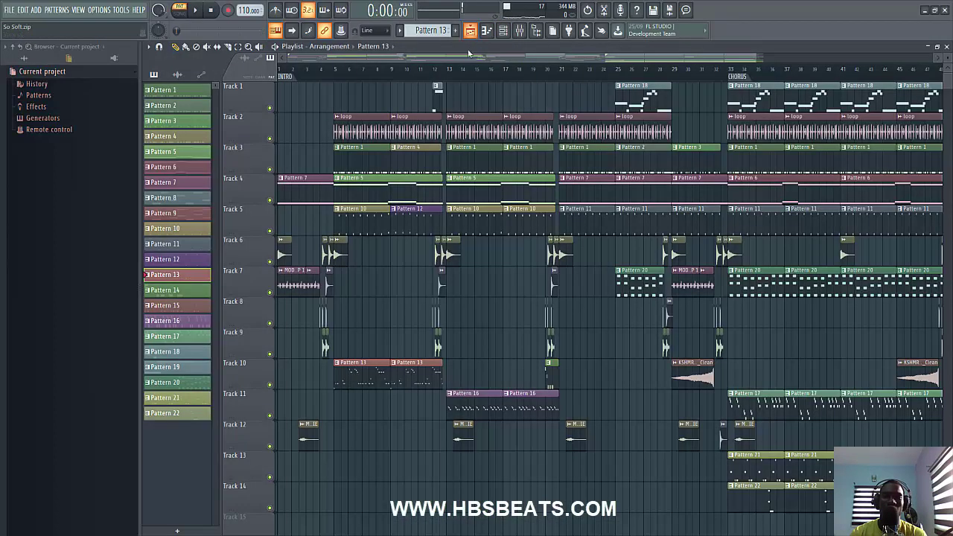
pyautogui.click(336, 73)
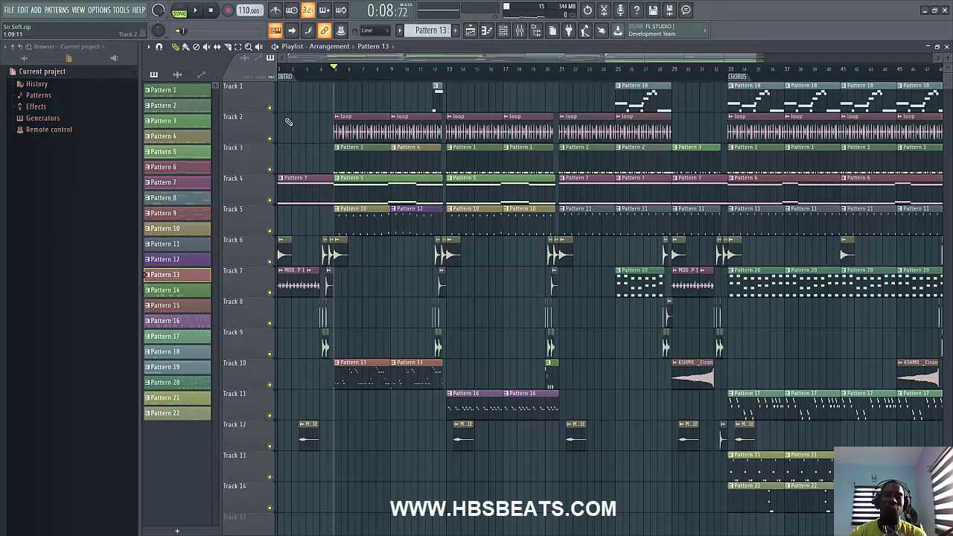
pyautogui.press('space')
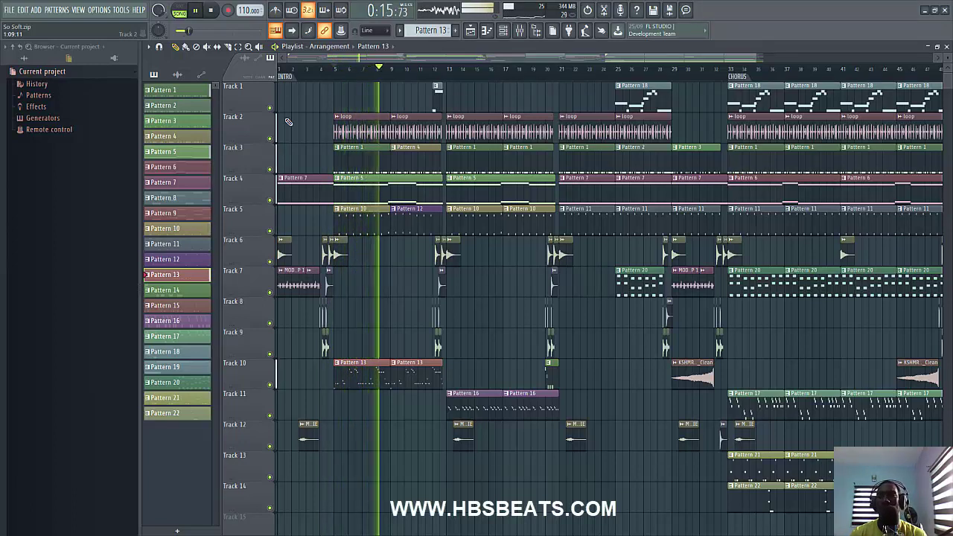
pyautogui.press('space')
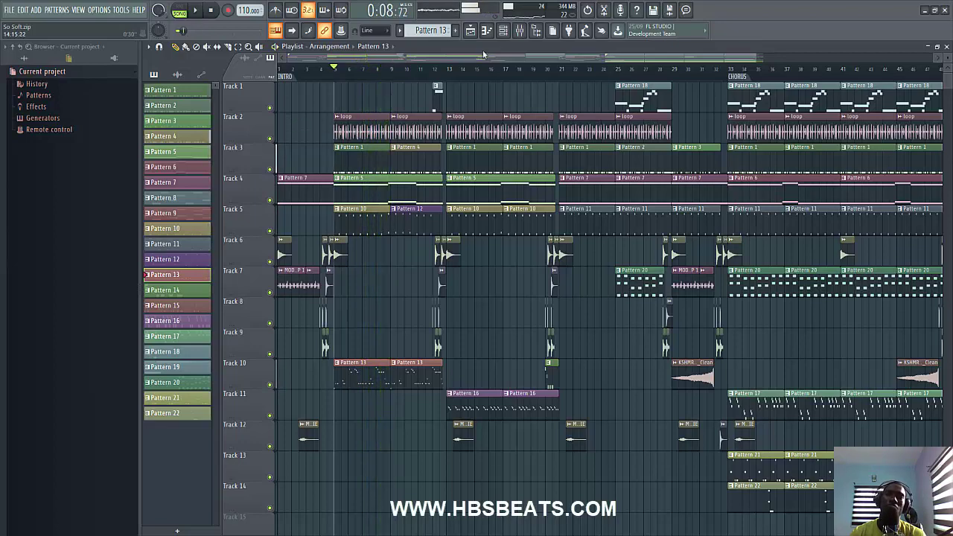
# Step: Compare Pattern 13's clips on Track 10 of the playlist with its Nexus notes in the piano roll
pyautogui.click(503, 31)
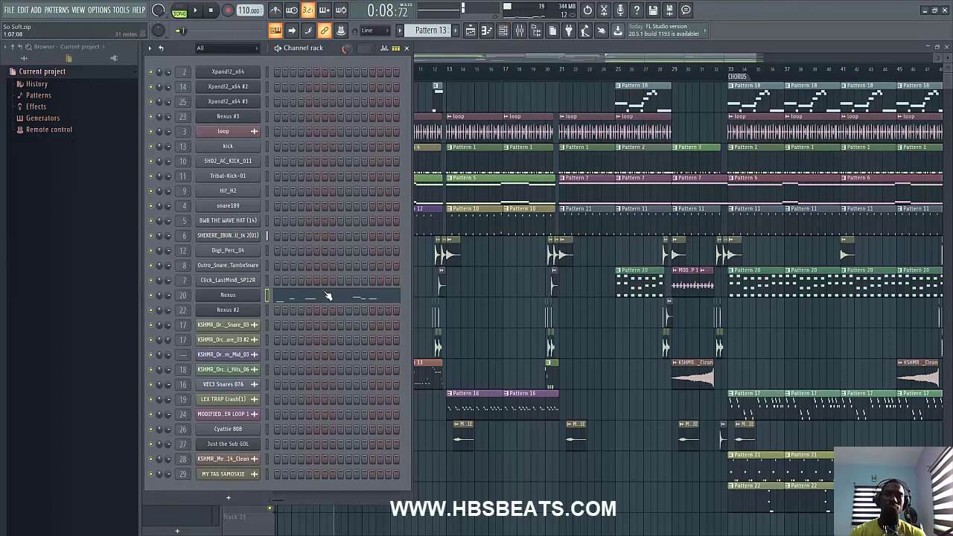
pyautogui.click(492, 55)
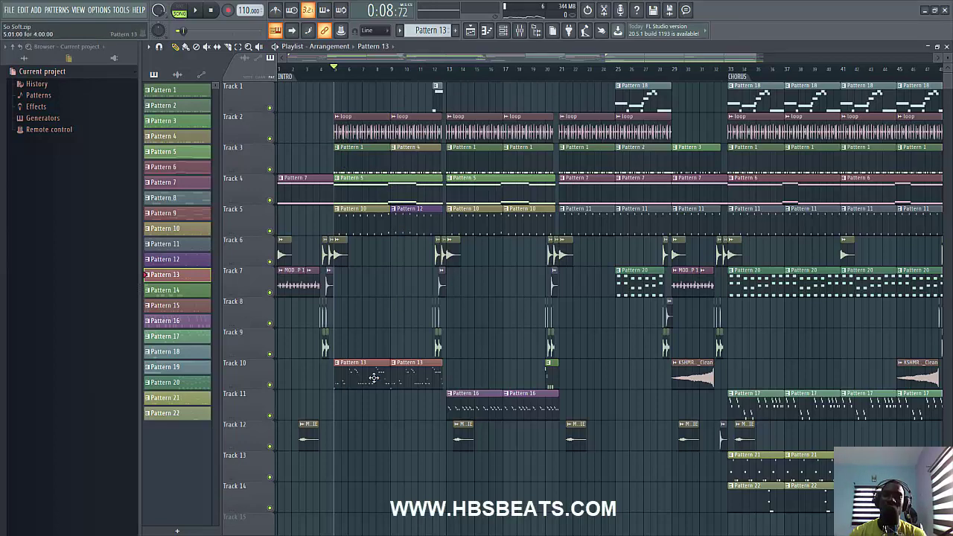
pyautogui.click(504, 32)
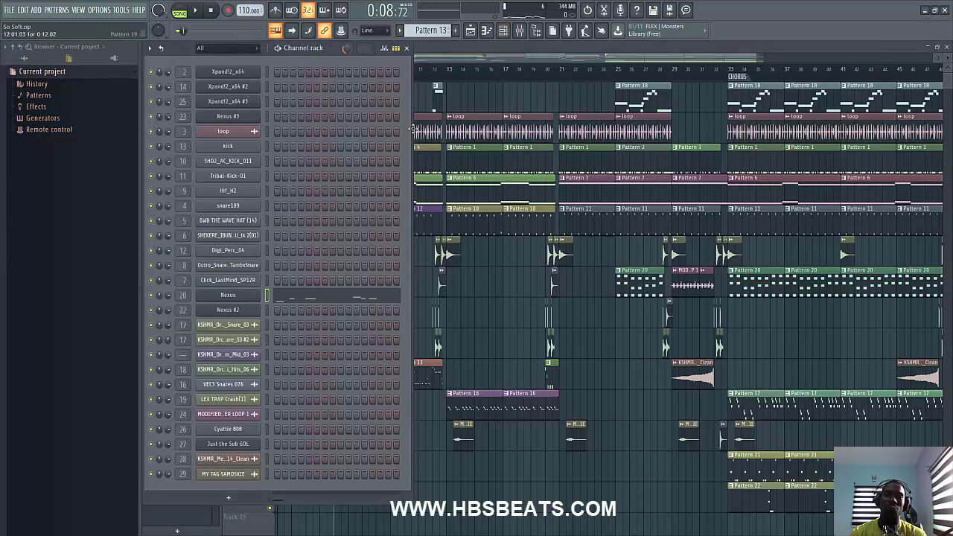
pyautogui.click(360, 293)
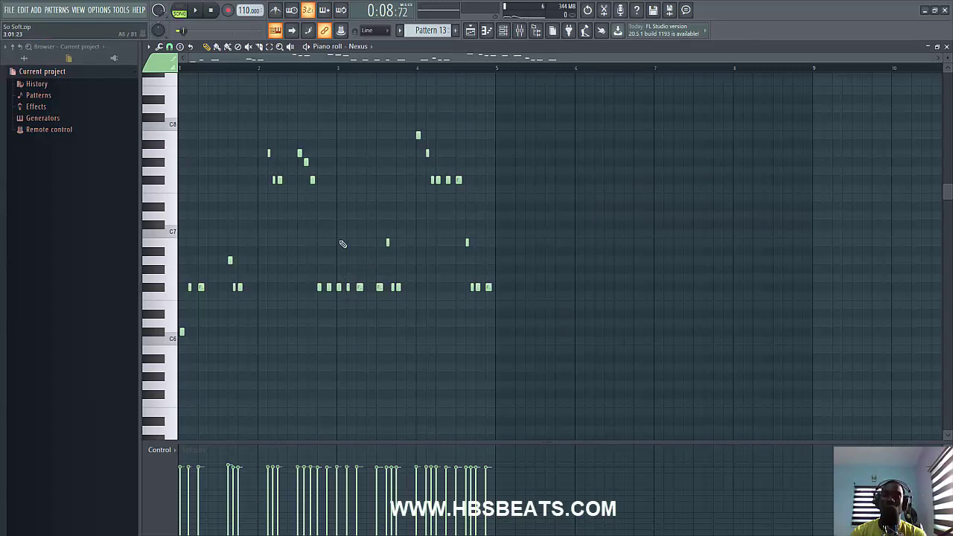
pyautogui.click(505, 33)
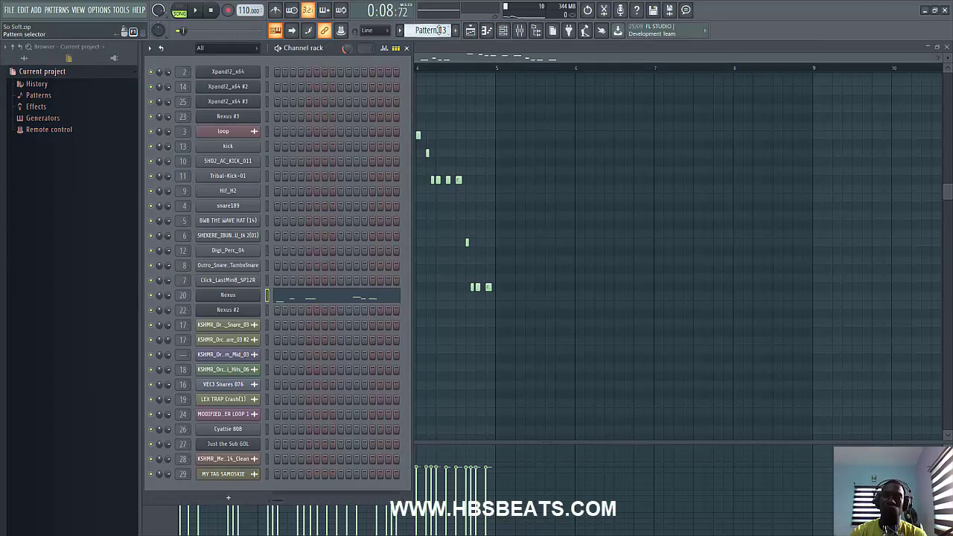
# Step: Switch to Pattern 14, check its Nexus preset and open the short lead phrase in the piano roll
pyautogui.scroll(-1, 431, 29)
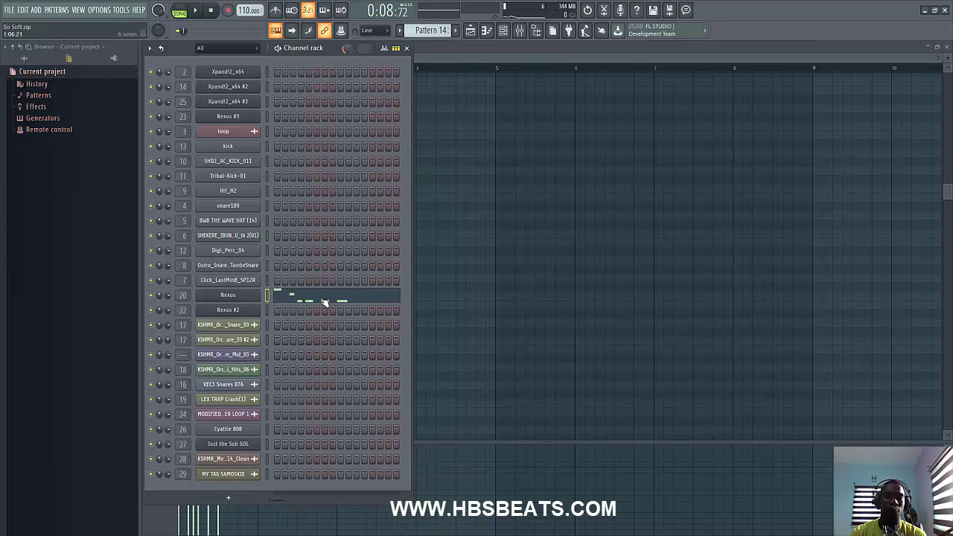
pyautogui.click(251, 297)
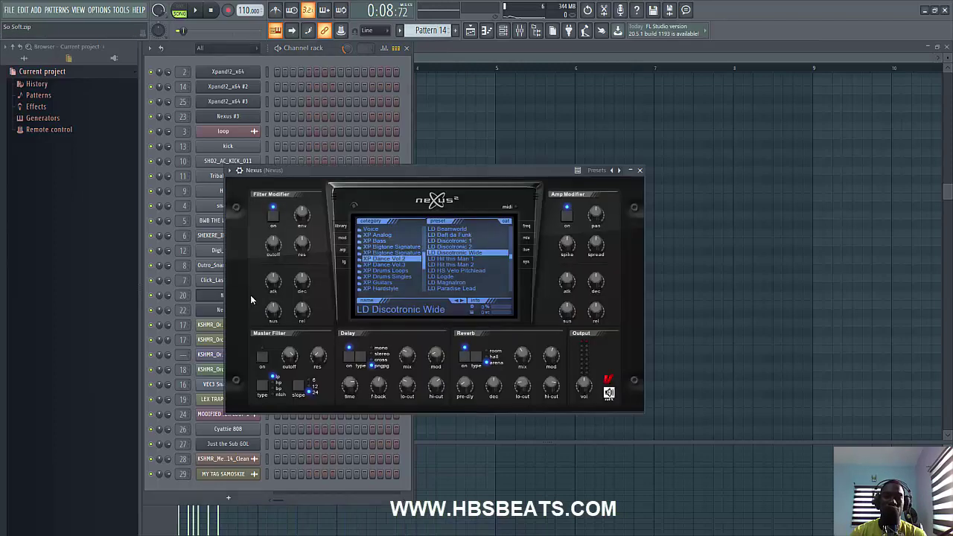
pyautogui.click(640, 171)
pyautogui.click(346, 300)
pyautogui.click(347, 295)
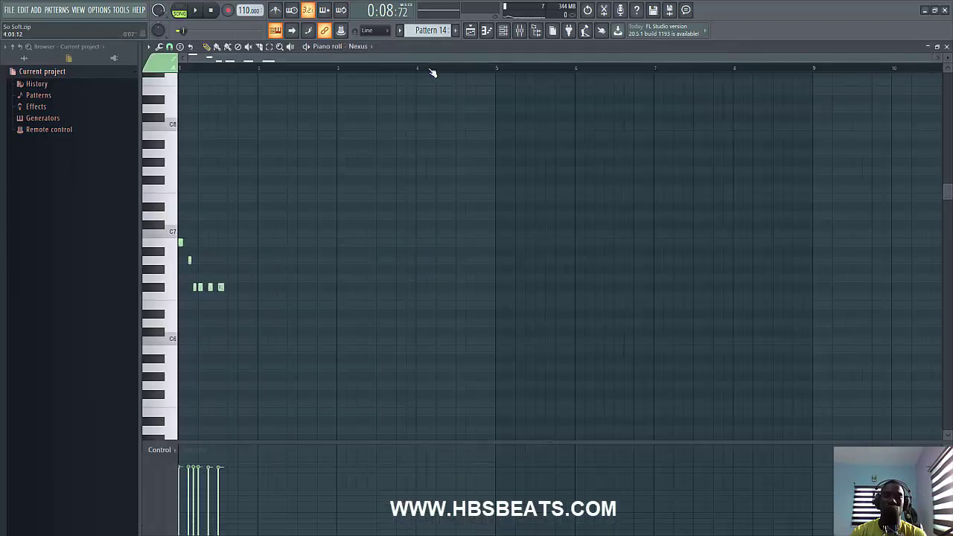
# Step: Play Pattern 14's lead phrase briefly from its start and locate its clip on Track 10 of the playlist
pyautogui.click(184, 68)
pyautogui.press('space')
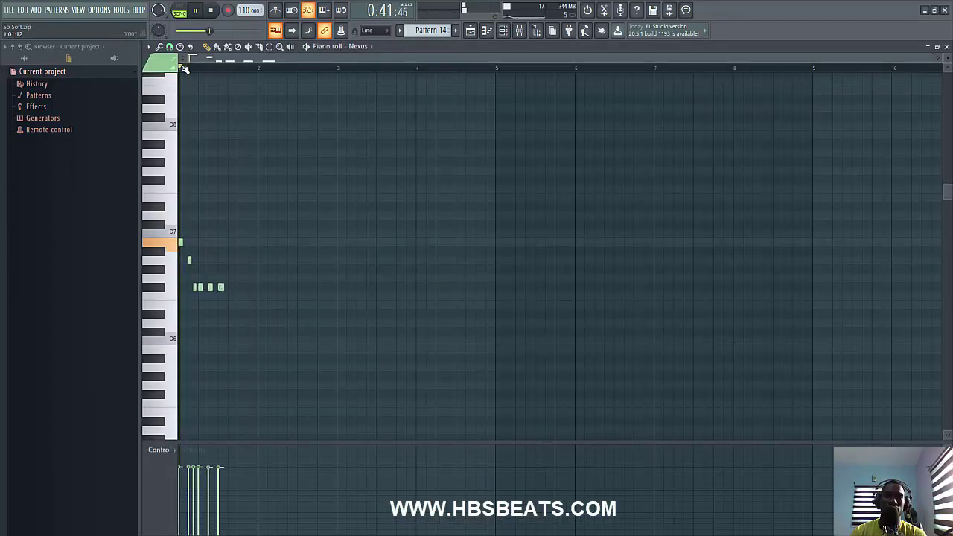
pyautogui.press('space')
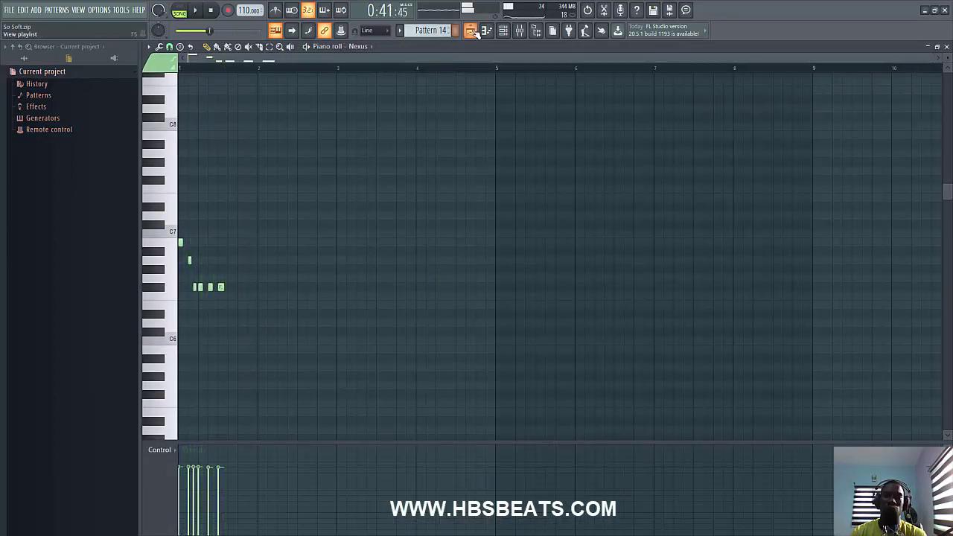
pyautogui.click(473, 31)
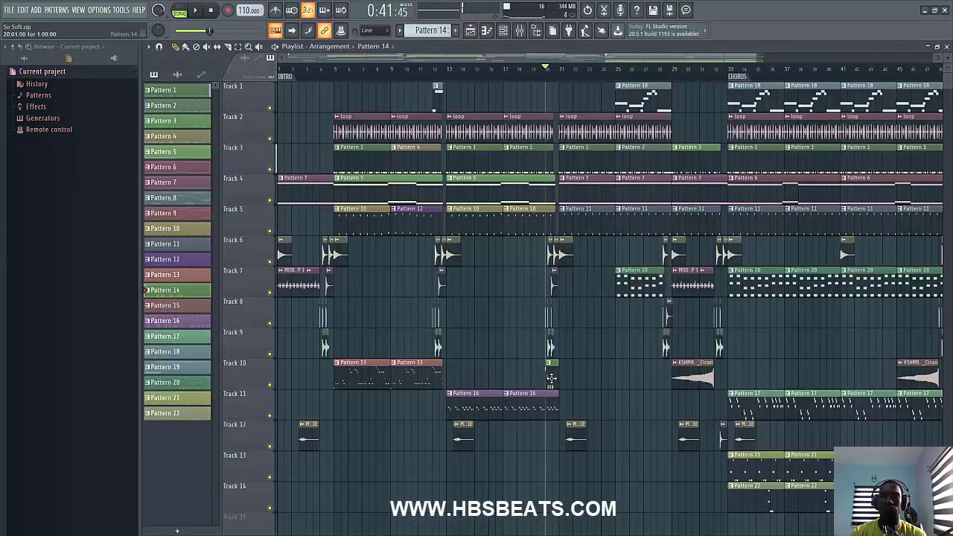
# Step: Set playback to pattern mode, switch to Pattern 16, check the Nexus #2 preset and open its notes in the piano roll
pyautogui.click(180, 10)
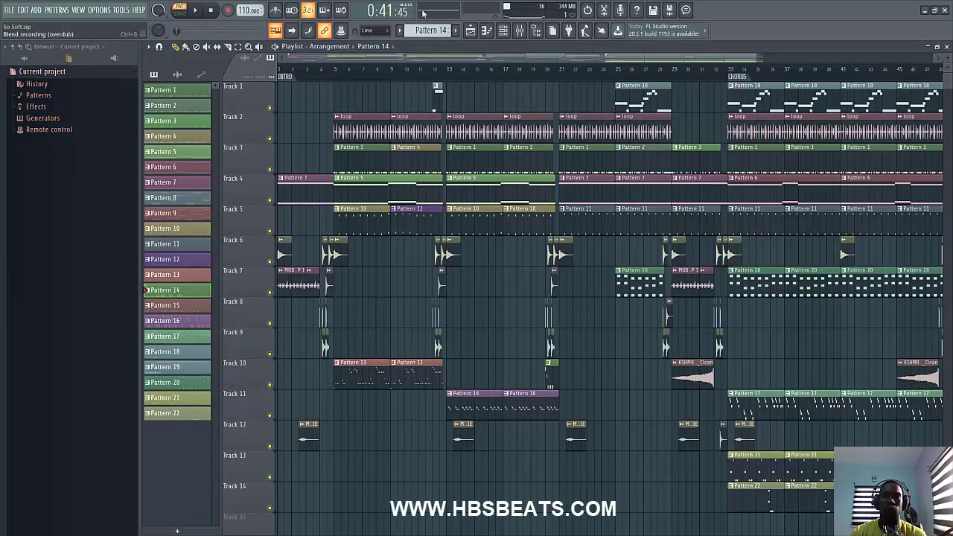
pyautogui.click(503, 32)
pyautogui.scroll(-1, 432, 30)
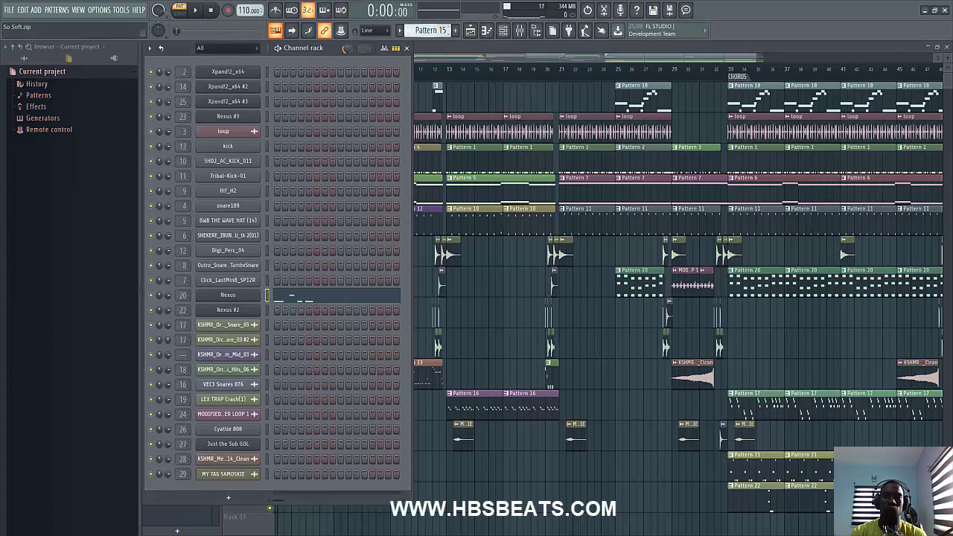
pyautogui.scroll(-1, 432, 29)
pyautogui.click(230, 310)
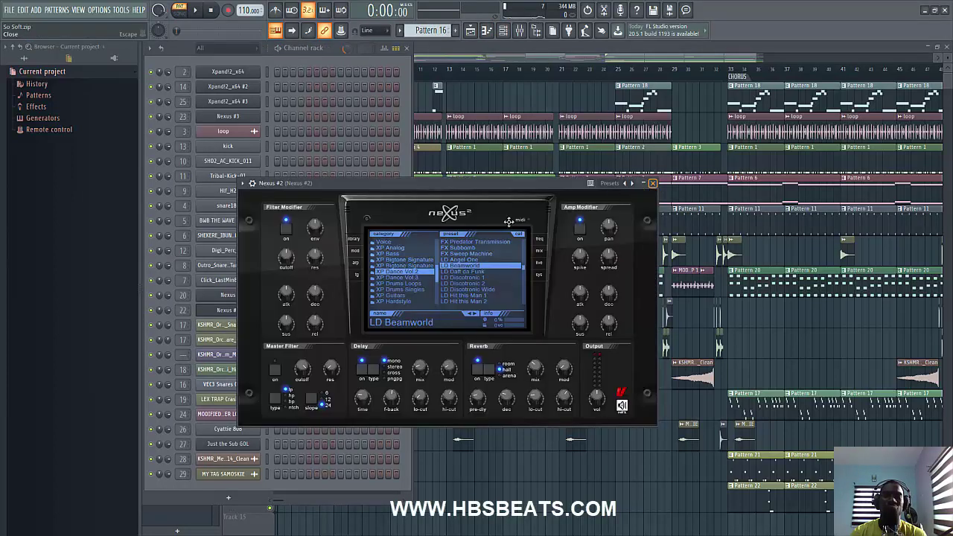
pyautogui.click(230, 310)
pyautogui.click(339, 305)
# Step: Play Pattern 16 to hear the Nexus #2 lead, stop it and return to the channel rack
pyautogui.press('space')
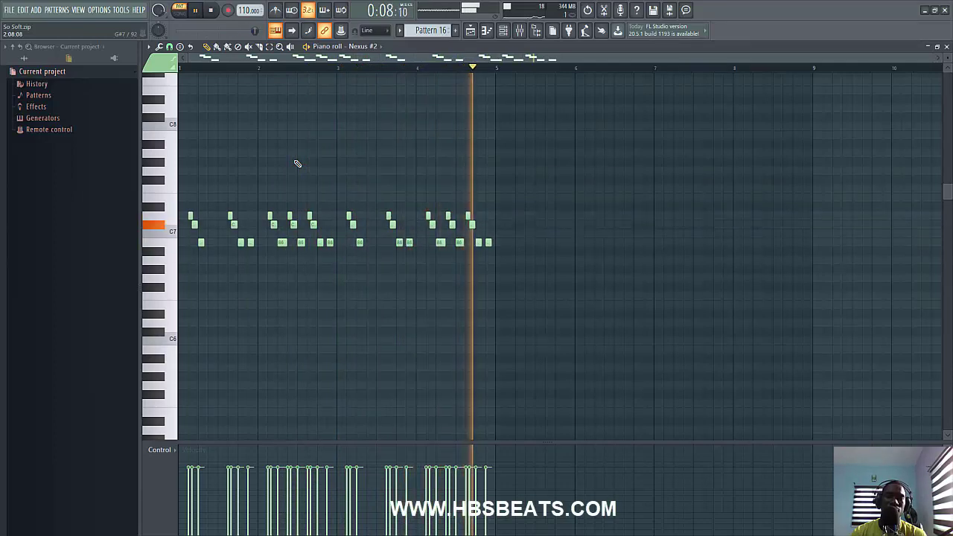
pyautogui.press('space')
pyautogui.click(504, 30)
# Step: Switch to Pattern 18, check the Nexus #3 guitar preset and open its notes in the piano roll
pyautogui.click(245, 117)
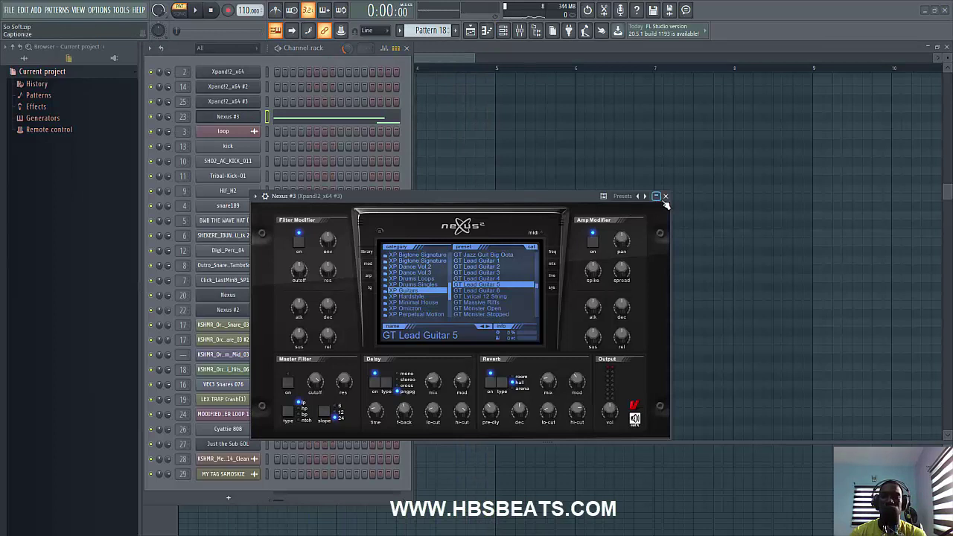
pyautogui.click(666, 196)
pyautogui.click(349, 121)
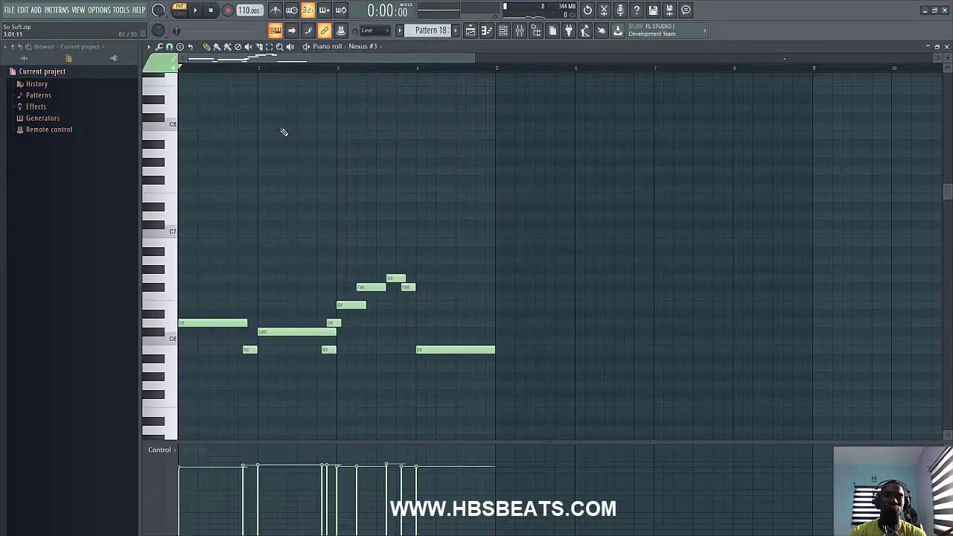
# Step: Play Pattern 18 to hear the Nexus #3 guitar, return to the channel rack and stop playback
pyautogui.press('space')
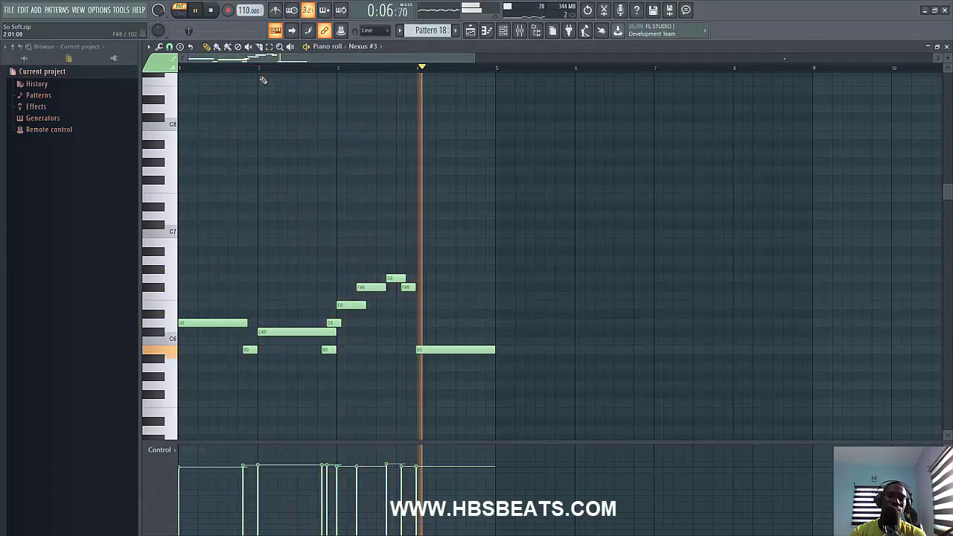
pyautogui.press('F6')
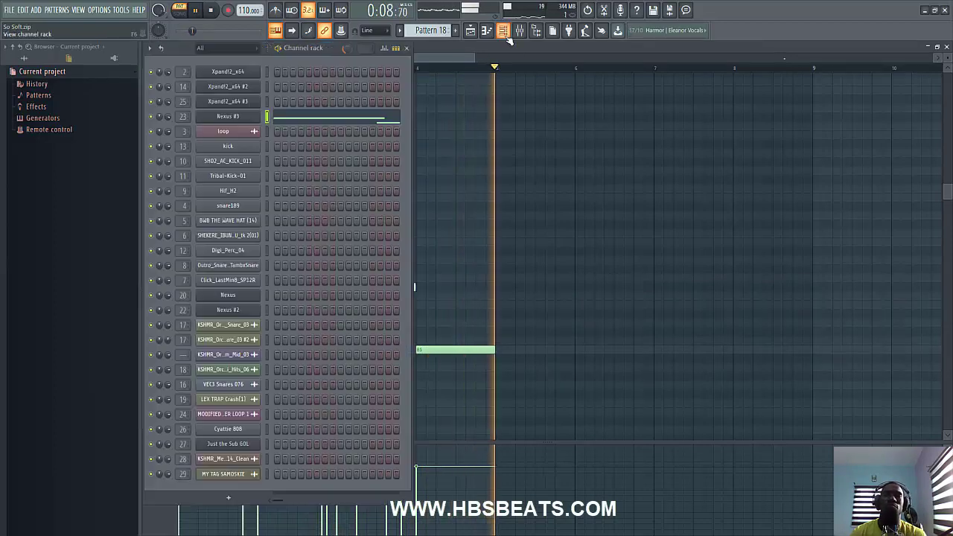
pyautogui.press('space')
# Step: Switch to Pattern 20, check the Xpand!2_x64 #3 guitar preset and open its notes in the piano roll
pyautogui.scroll(-2, 426, 30)
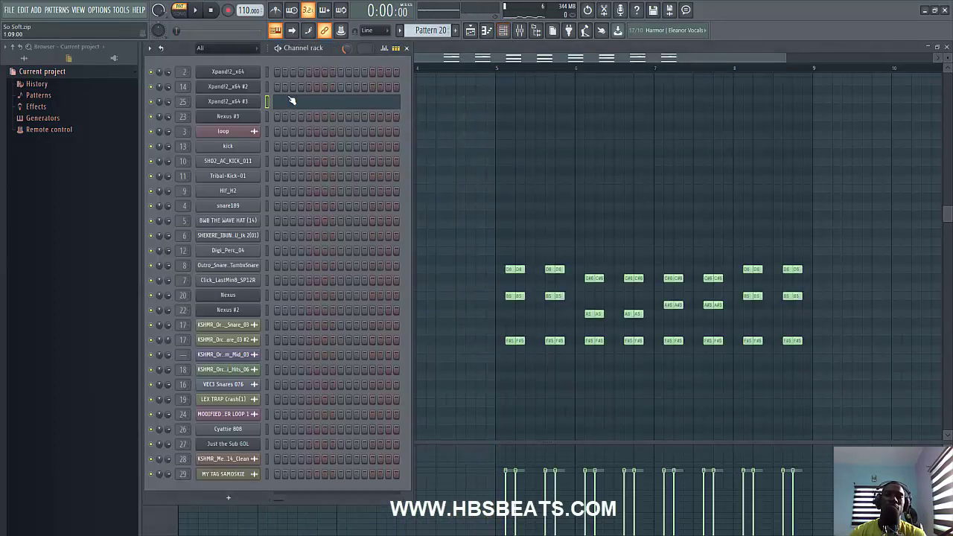
pyautogui.click(246, 102)
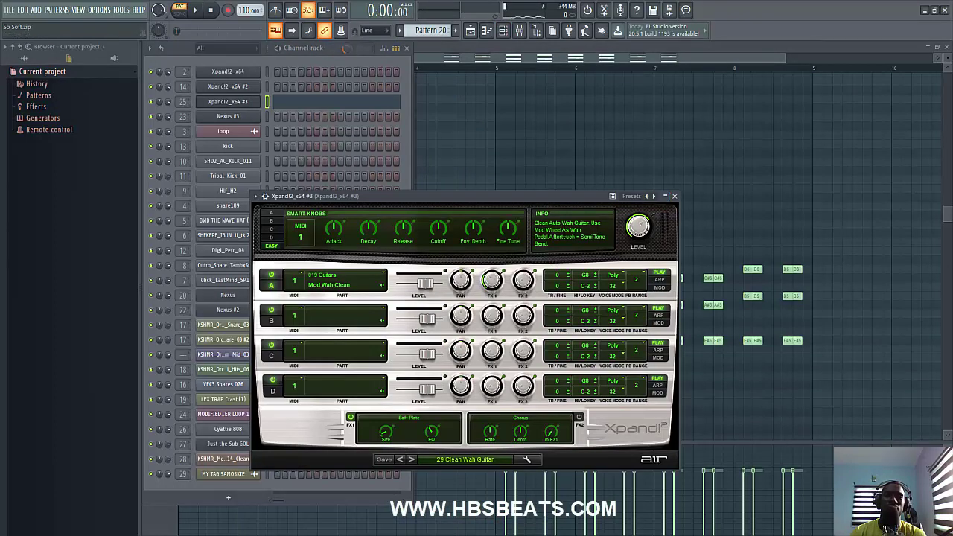
pyautogui.click(674, 196)
pyautogui.click(578, 71)
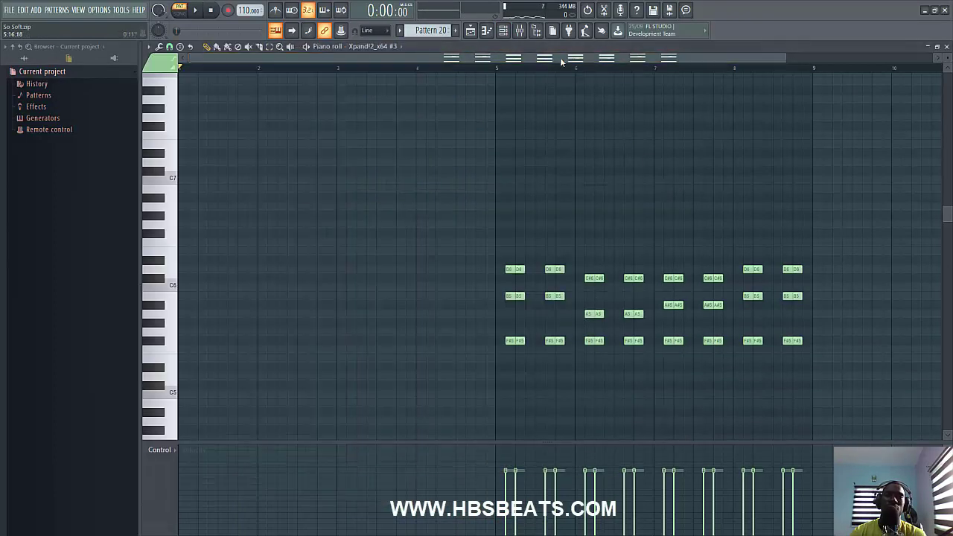
# Step: Play Pattern 20's guitar chords from bar 5 and stop playback
pyautogui.click(498, 69)
pyautogui.press('space')
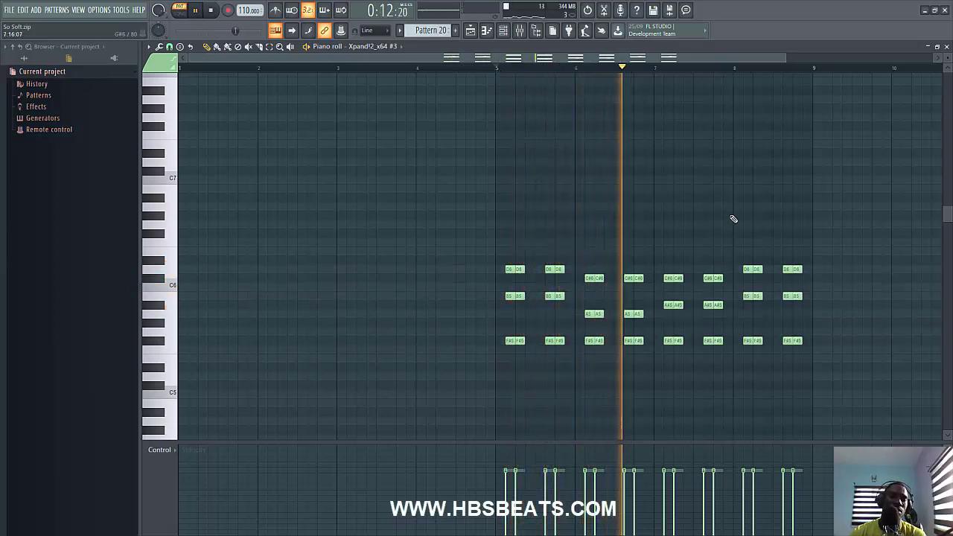
pyautogui.scroll(4, 736, 218)
pyautogui.scroll(1, 738, 220)
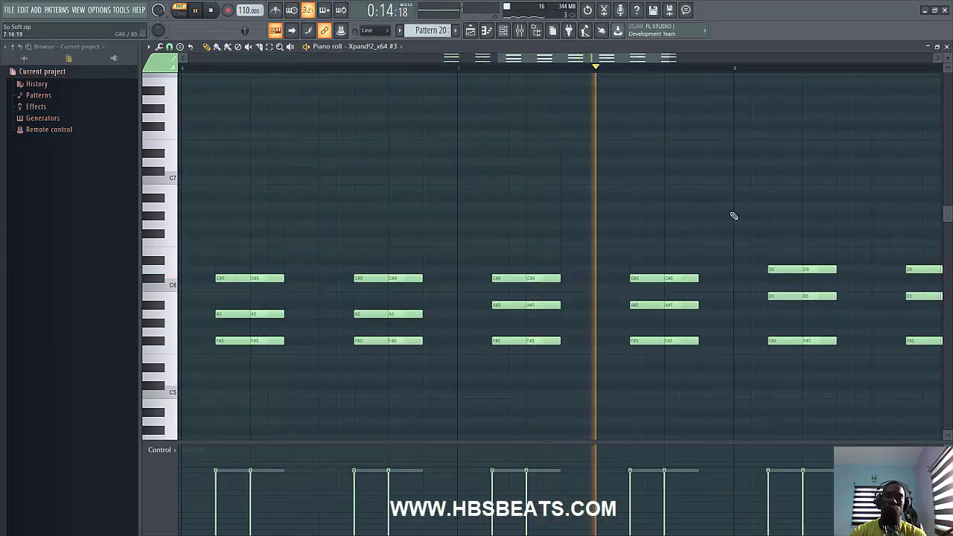
pyautogui.press('space')
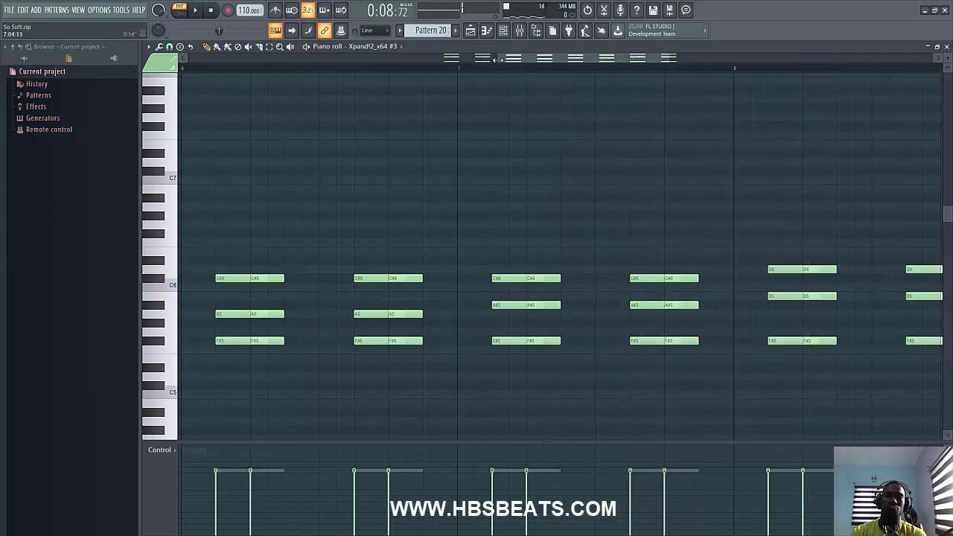
# Step: Bring all of Pattern 20's chords into view, audition individual chord notes such as D6, and replay the chords from bar 5
pyautogui.scroll(-2, 528, 153)
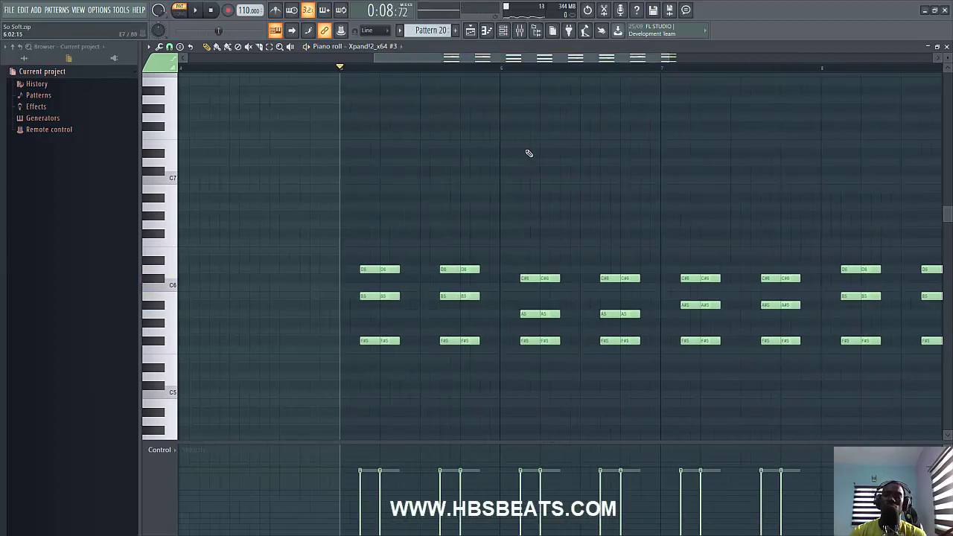
pyautogui.scroll(-3, 529, 152)
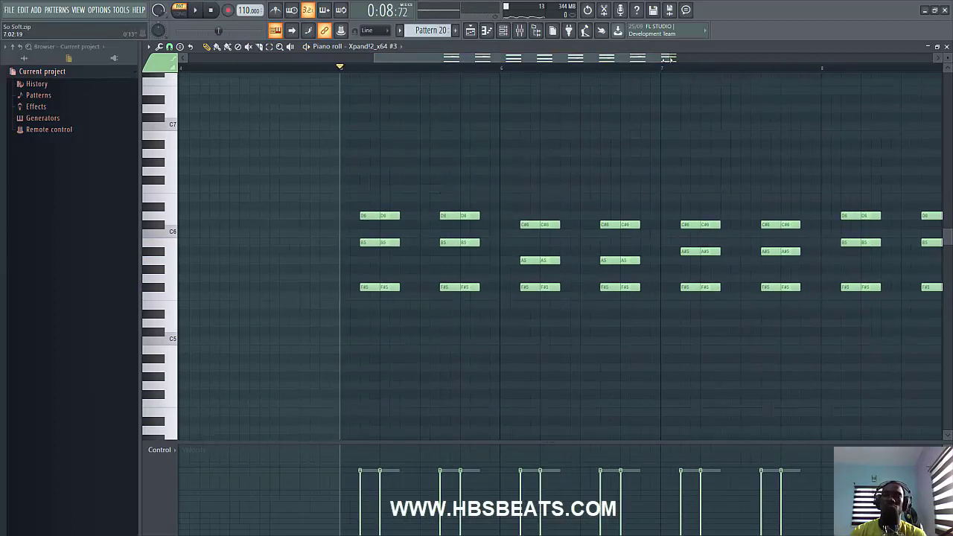
pyautogui.moveTo(668, 58); pyautogui.dragTo(771, 59)
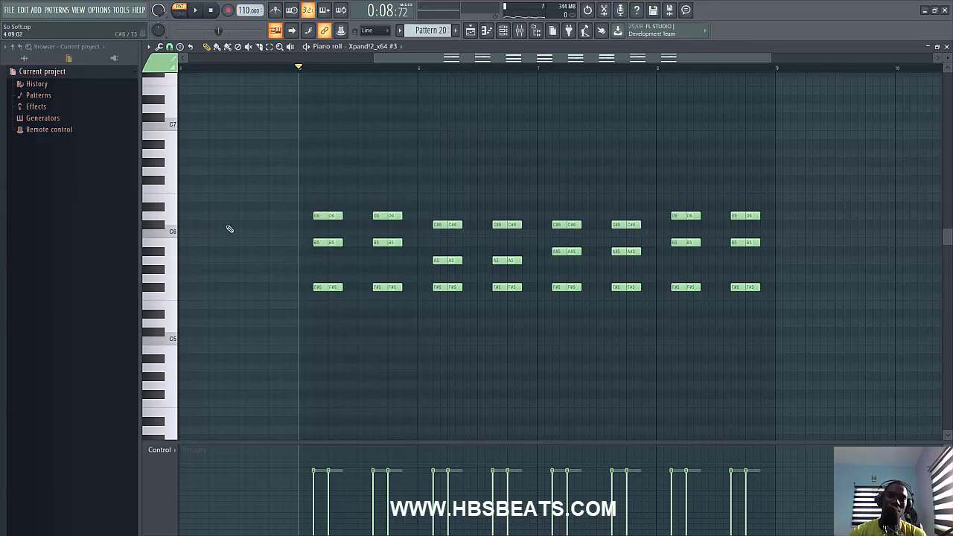
pyautogui.click(163, 215)
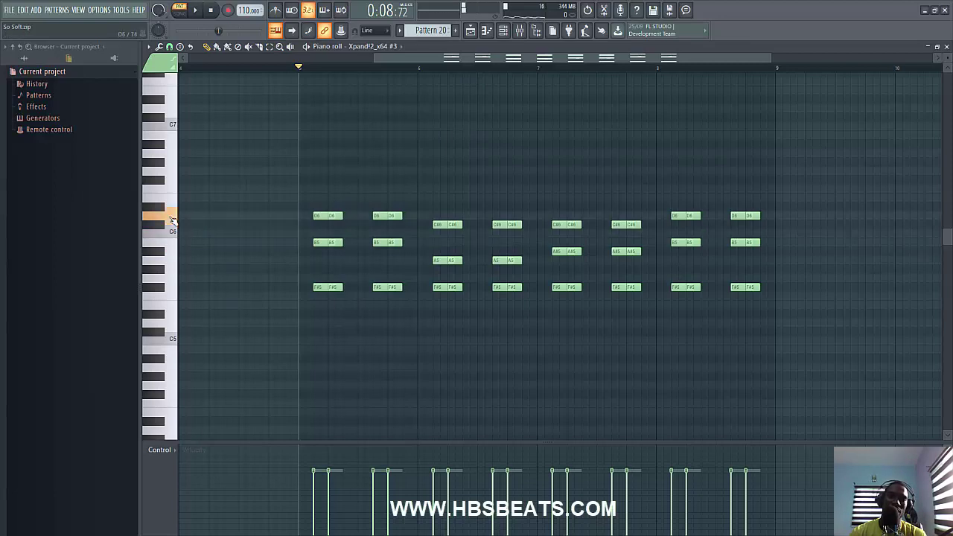
pyautogui.click(162, 253)
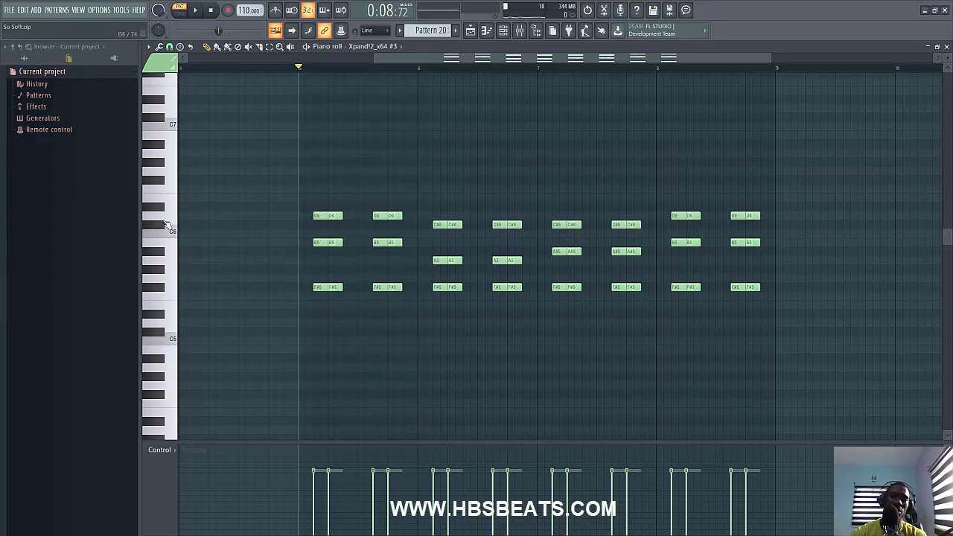
pyautogui.click(168, 216)
pyautogui.press('space')
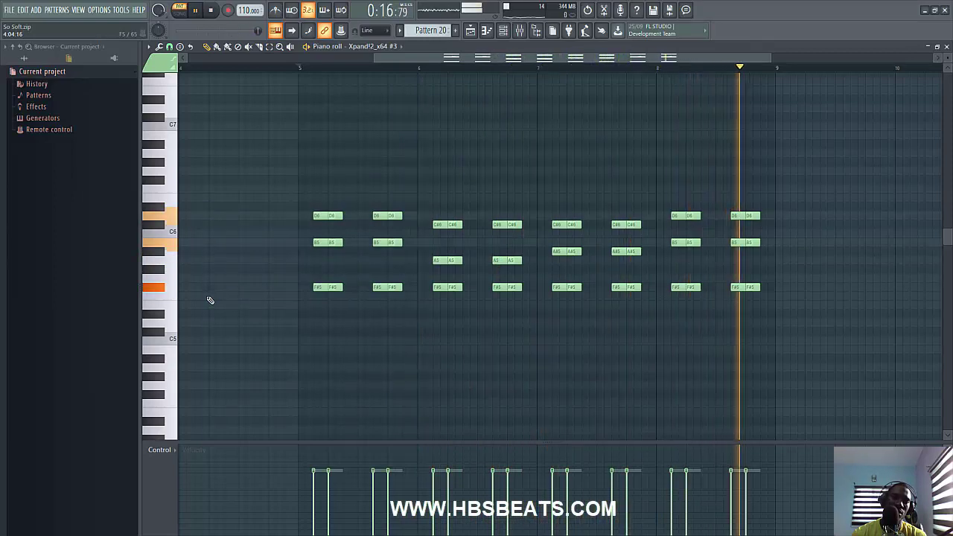
pyautogui.press('space')
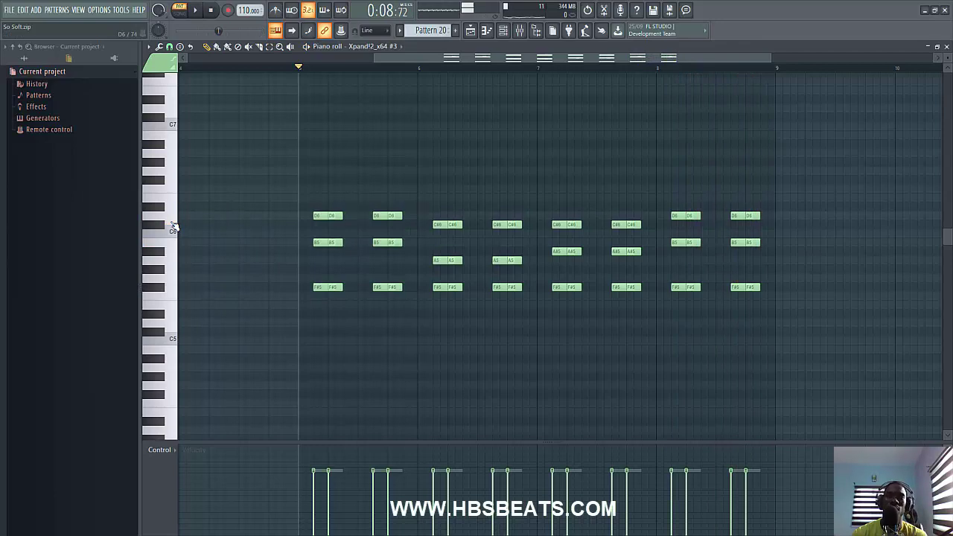
# Step: Audition D6 and A6 individually on the piano roll keyboard with the wah guitar sound
pyautogui.click(172, 223)
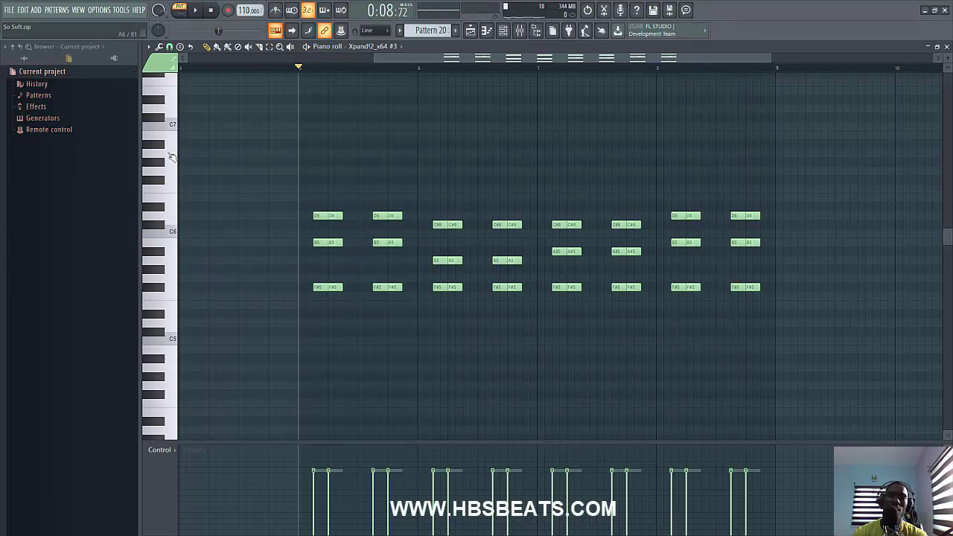
pyautogui.click(170, 155)
pyautogui.click(171, 155)
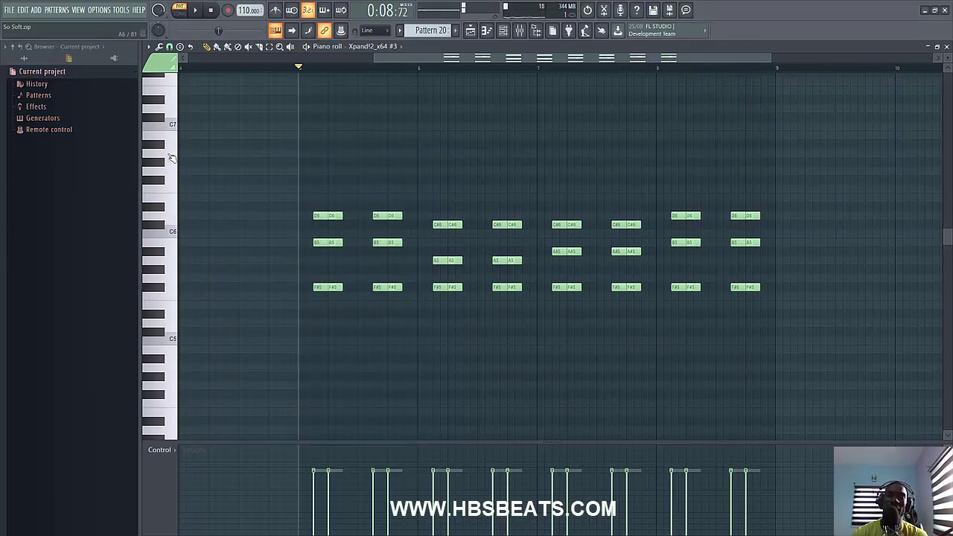
pyautogui.click(171, 155)
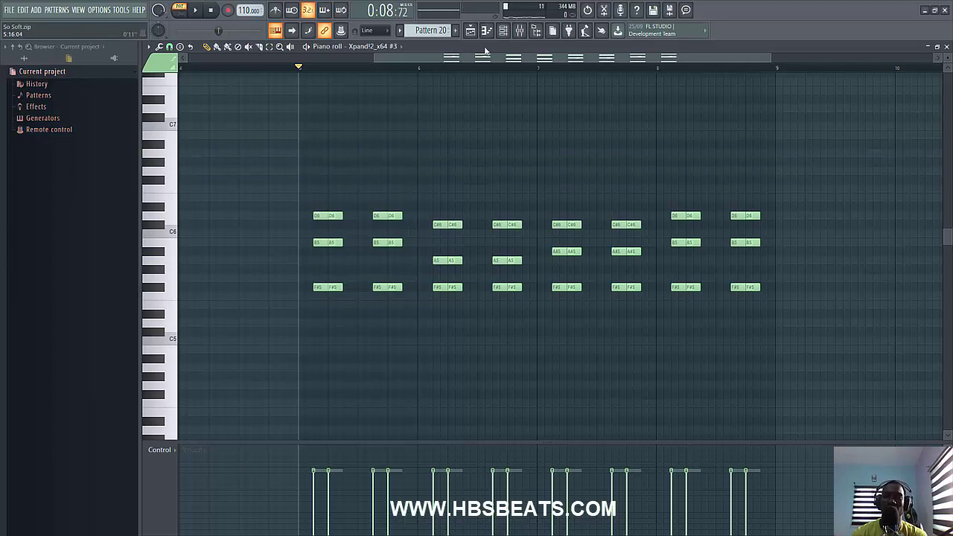
# Step: Return to the channel rack on Pattern 21 and inspect the Cyattie 808 channel's sample and volume envelope settings
pyautogui.press('F6')
pyautogui.click(228, 429)
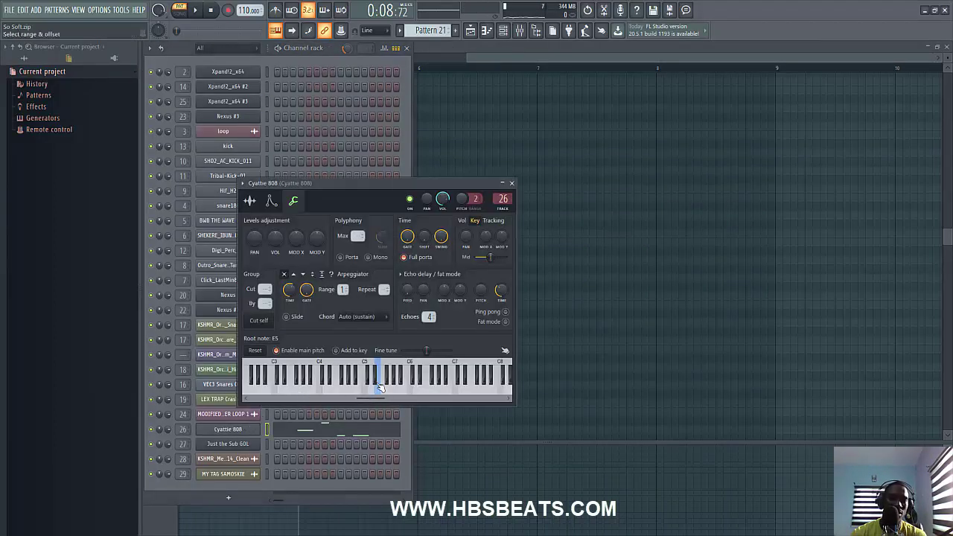
pyautogui.click(250, 201)
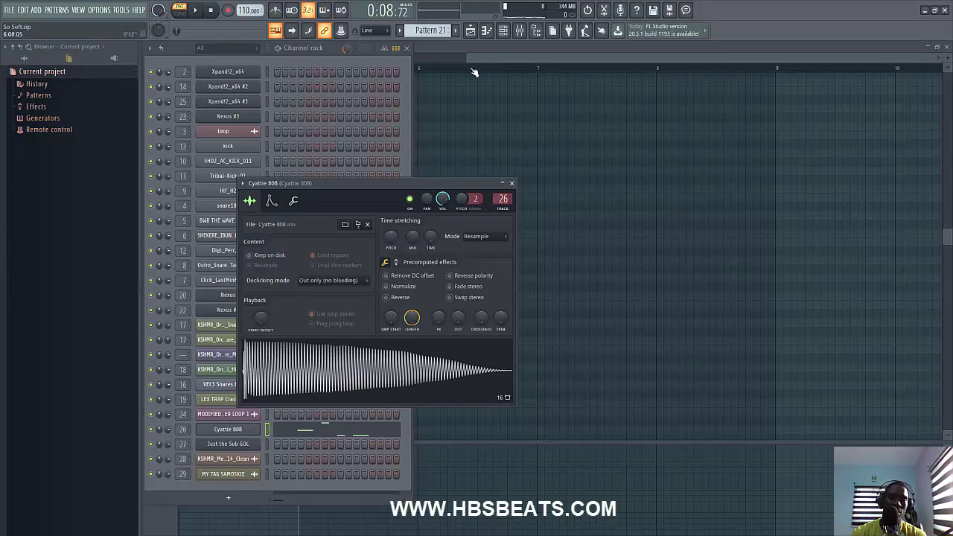
pyautogui.click(272, 201)
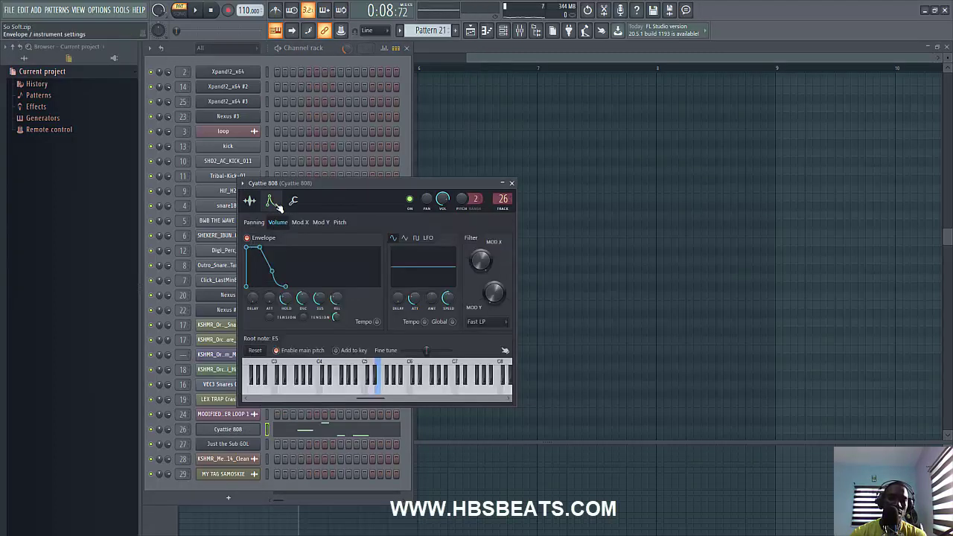
# Step: Reset the attack of the Cyattie 808 volume envelope to its default value
pyautogui.rightClick(268, 300)
pyautogui.click(283, 303)
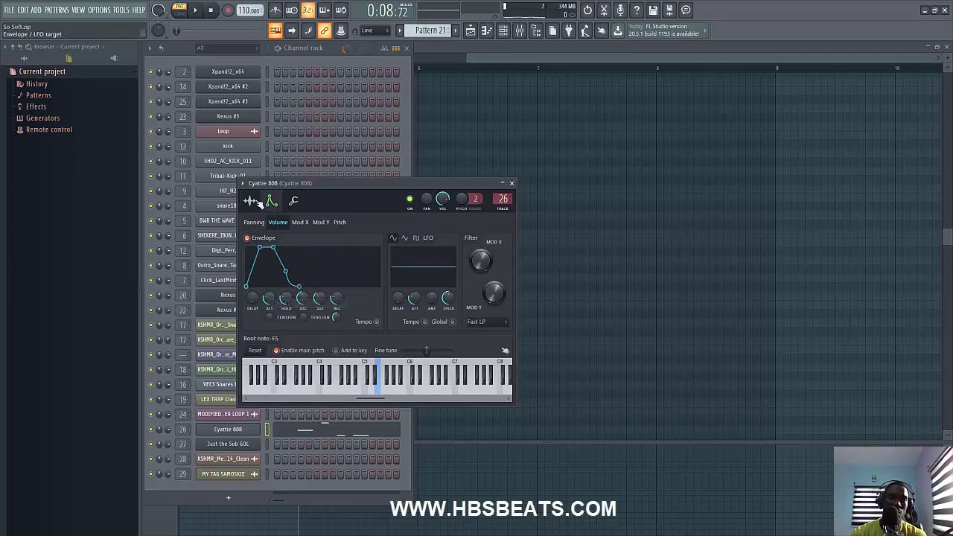
# Step: Open the Digi_Perc_04 channel to examine its default volume envelope for comparison and close it
pyautogui.click(250, 102)
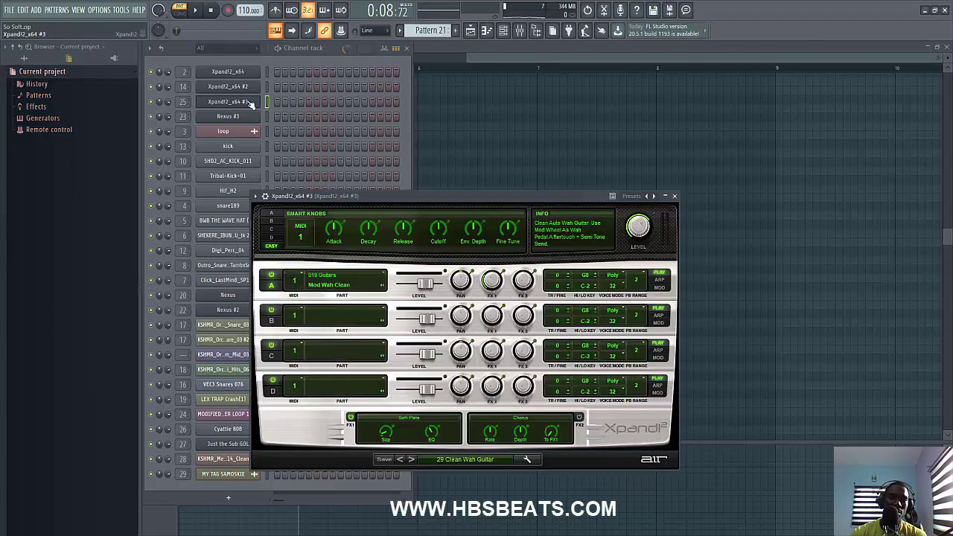
pyautogui.press('Escape')
pyautogui.click(238, 250)
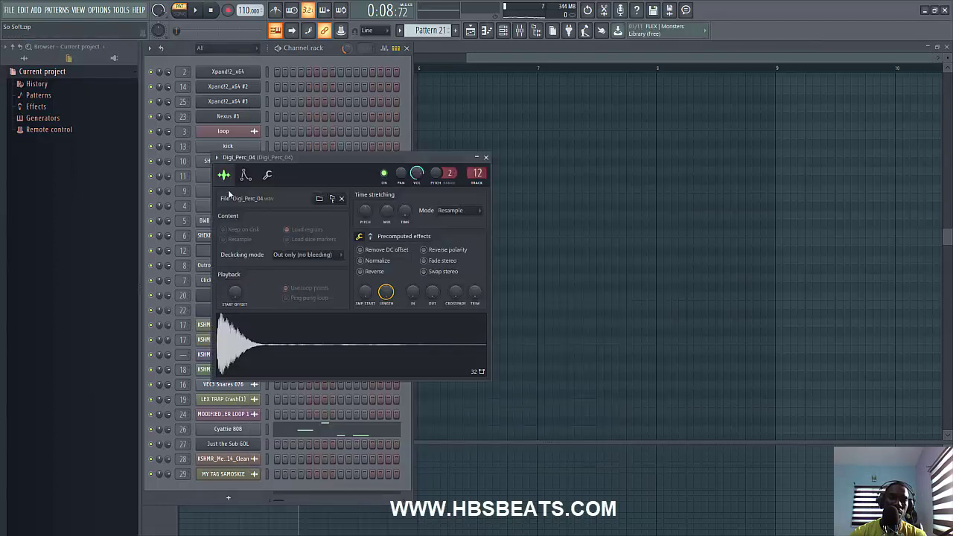
pyautogui.click(245, 176)
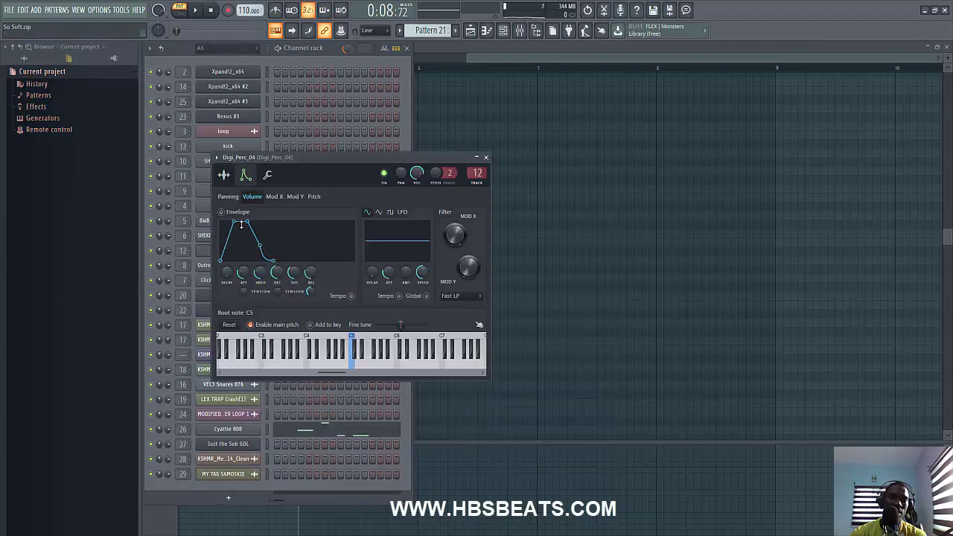
pyautogui.click(485, 157)
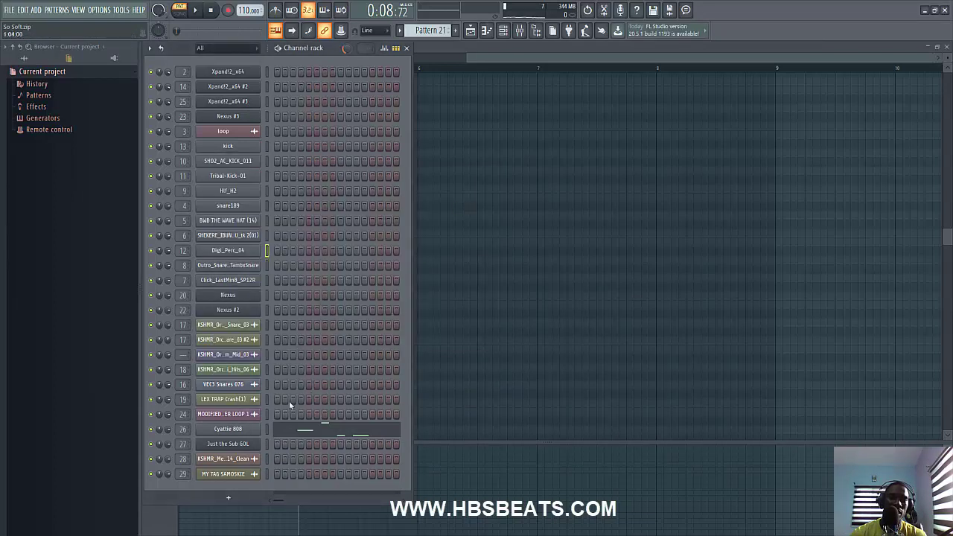
# Step: Reopen the Cyattie 808 channel, lower its volume envelope attack to the minimum and close the channel settings
pyautogui.click(243, 431)
pyautogui.moveTo(268, 302); pyautogui.dragTo(268, 342)
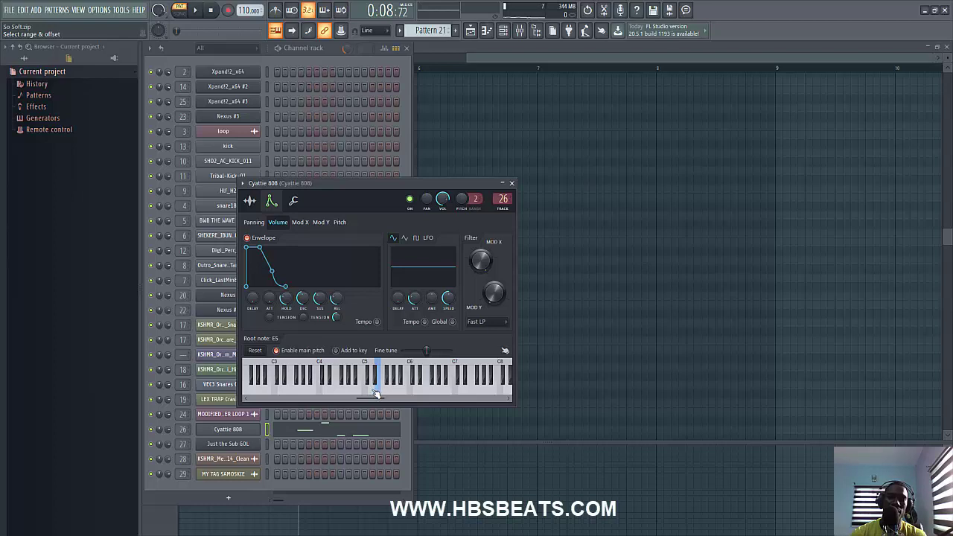
pyautogui.click(512, 183)
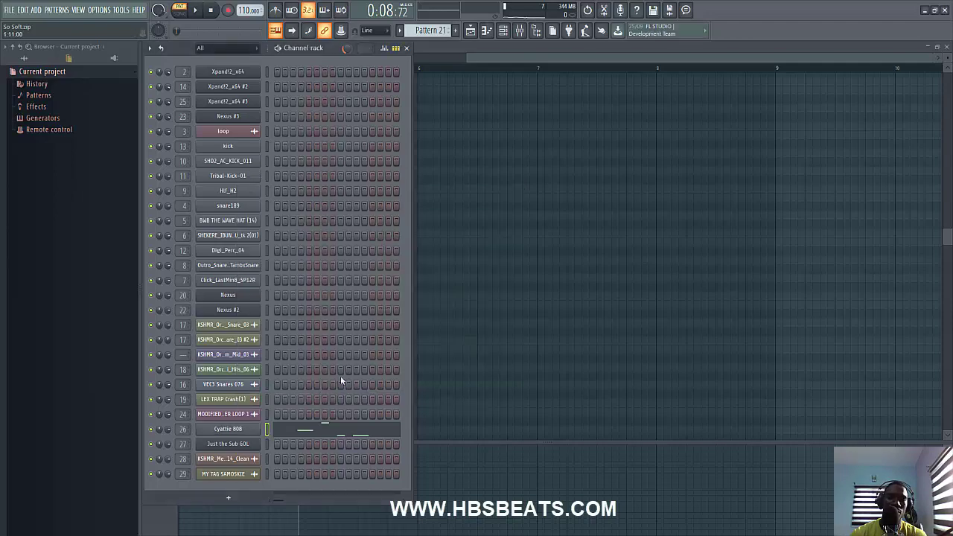
# Step: Load Edison into effect slot 2 of the Cyattie 808 mixer track
pyautogui.click(520, 32)
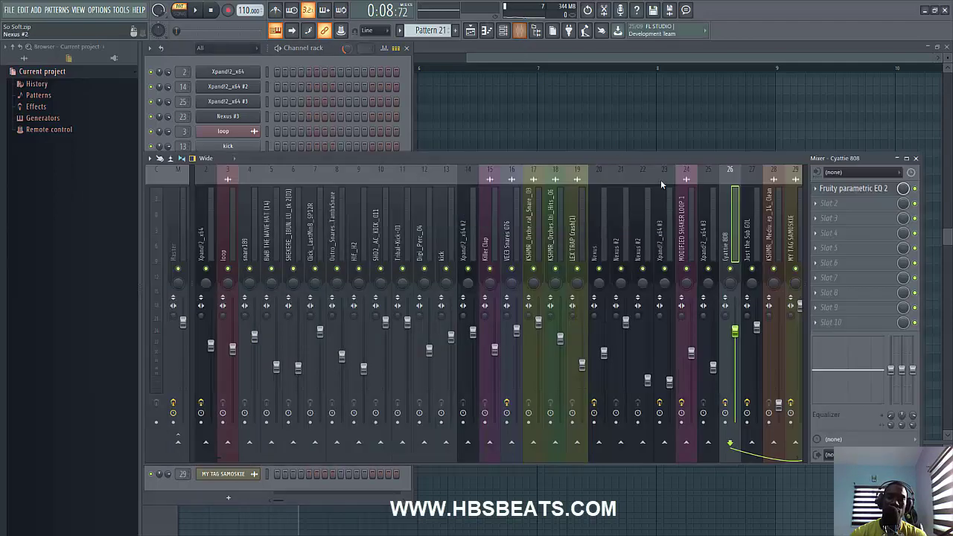
pyautogui.click(828, 213)
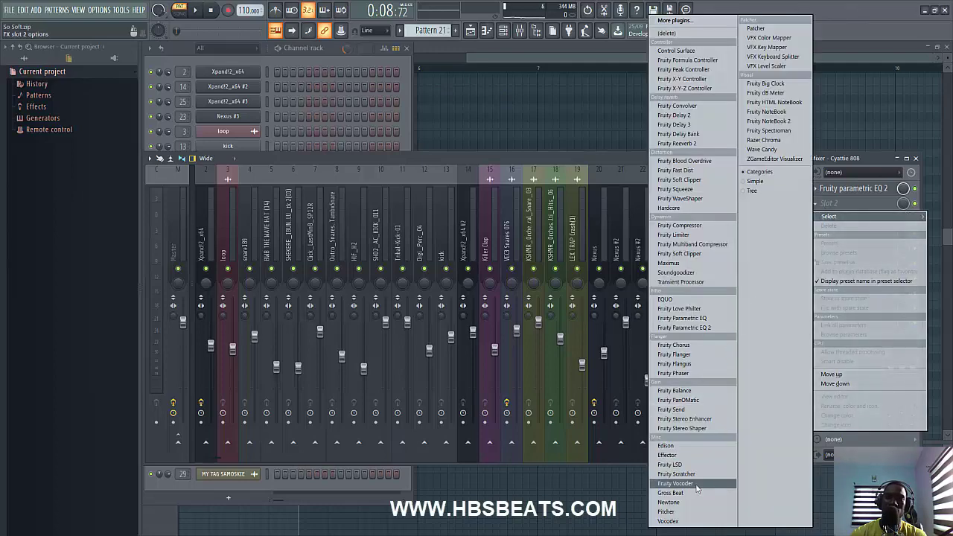
pyautogui.click(671, 445)
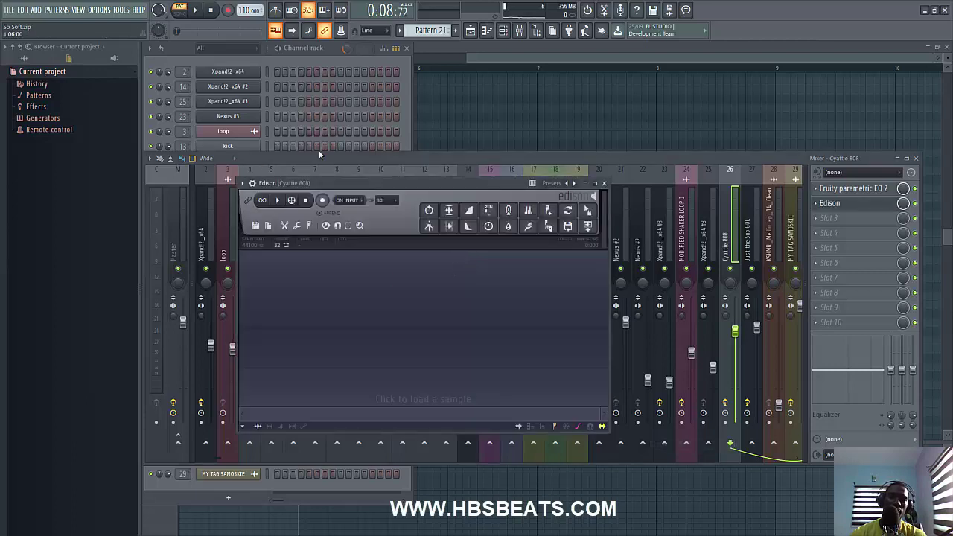
# Step: Load the Cyattie 808 sample from its channel settings into Edison and bring the Edison window to the front
pyautogui.click(407, 96)
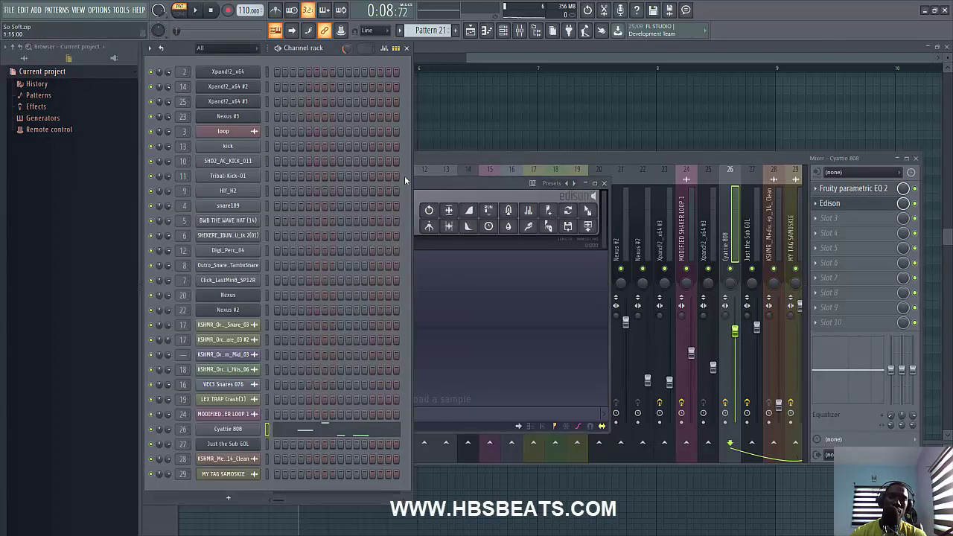
pyautogui.click(248, 430)
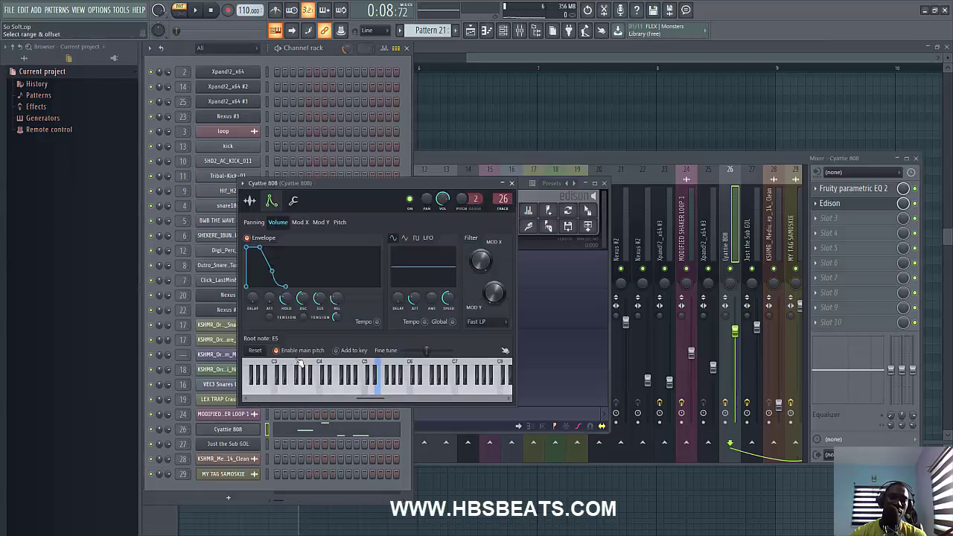
pyautogui.click(250, 200)
pyautogui.moveTo(310, 371); pyautogui.dragTo(516, 319)
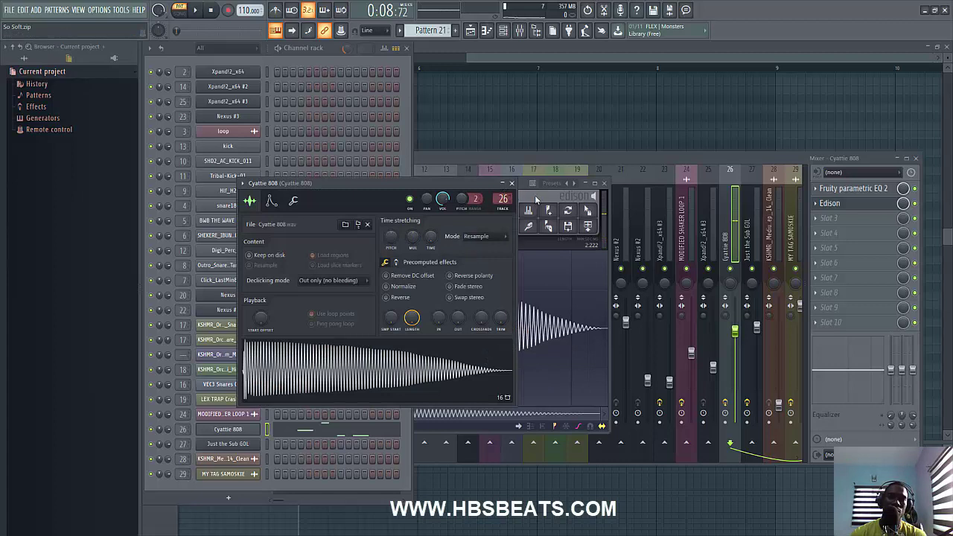
pyautogui.click(535, 195)
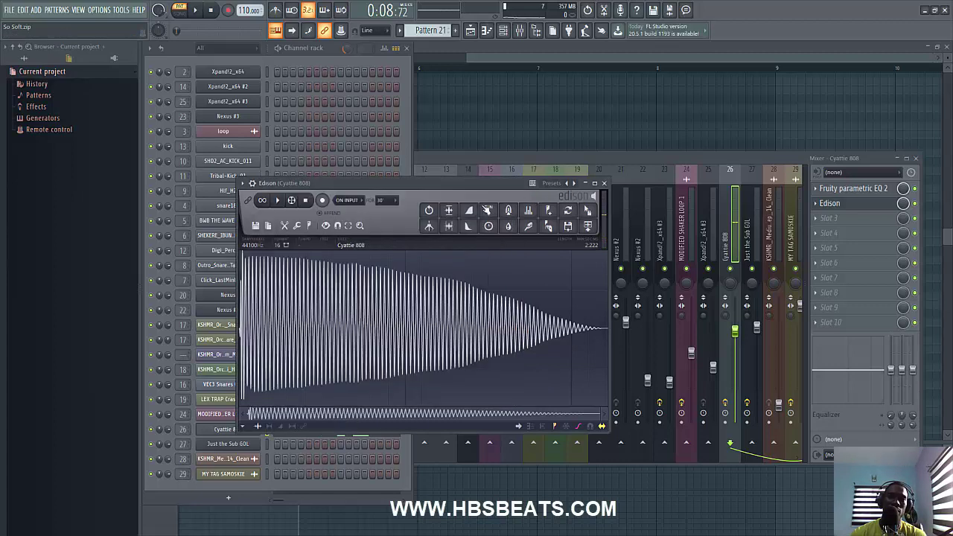
# Step: Detect the pitch regions of the Cyattie 808 sample in Edison and close the Edison window
pyautogui.click(312, 226)
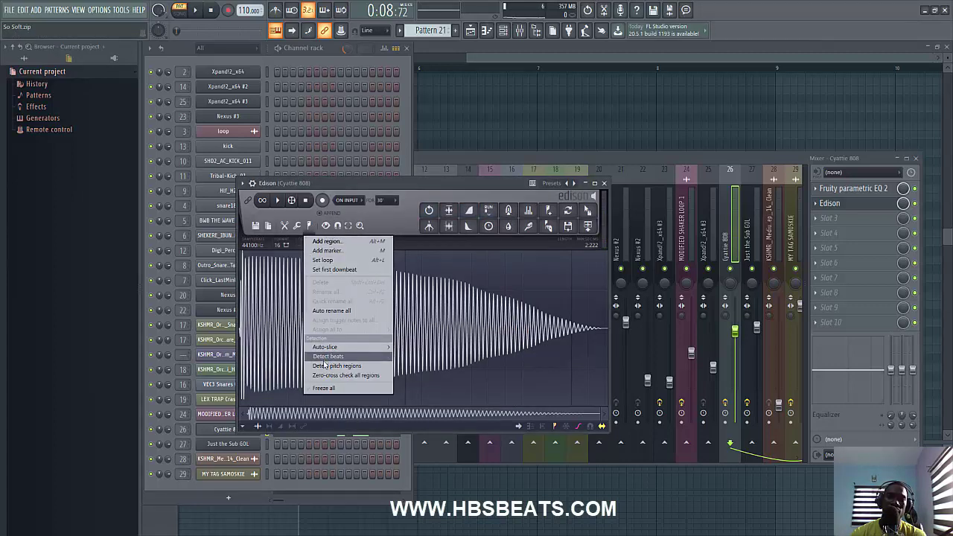
pyautogui.click(326, 367)
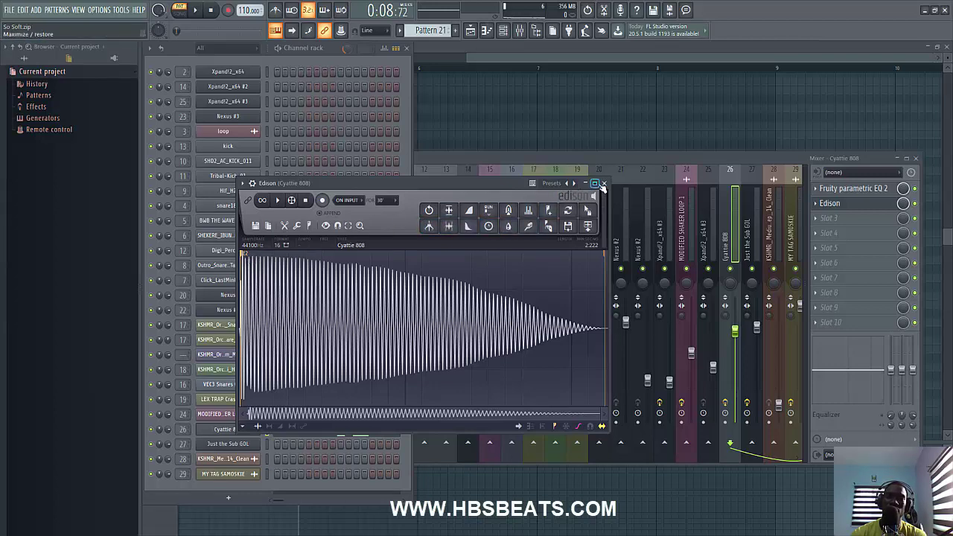
pyautogui.click(604, 183)
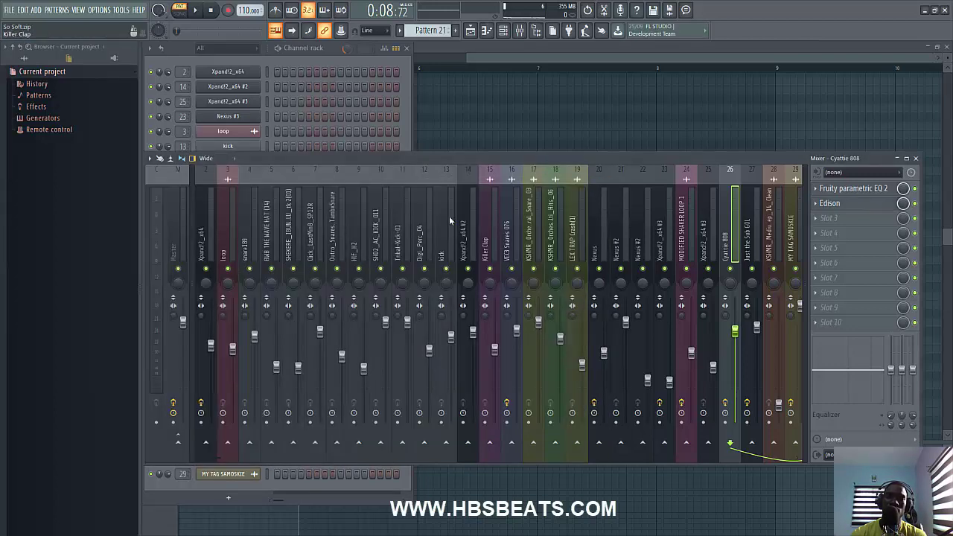
# Step: Reopen the Cyattie 808 channel, examine its root note beside the envelope settings, and close the channel window
pyautogui.click(404, 108)
pyautogui.click(240, 430)
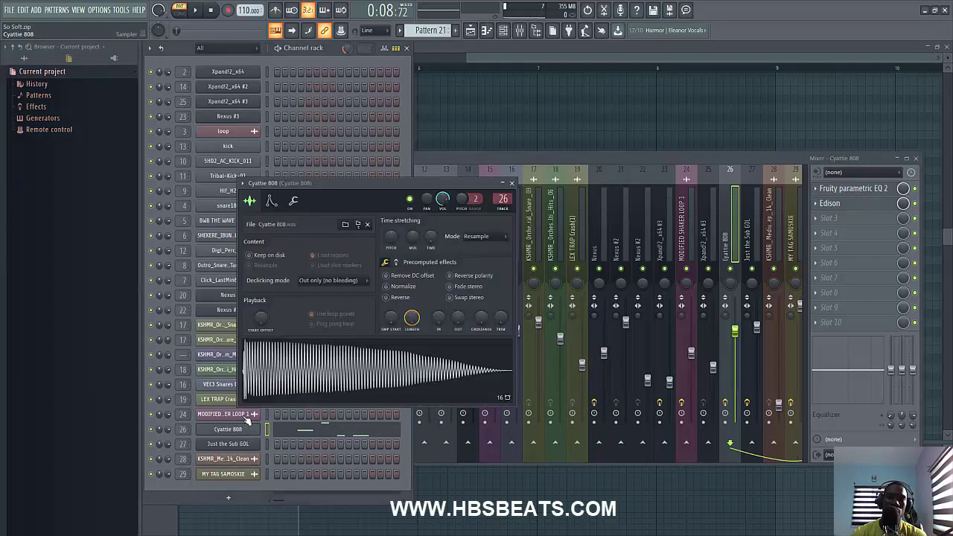
pyautogui.click(273, 204)
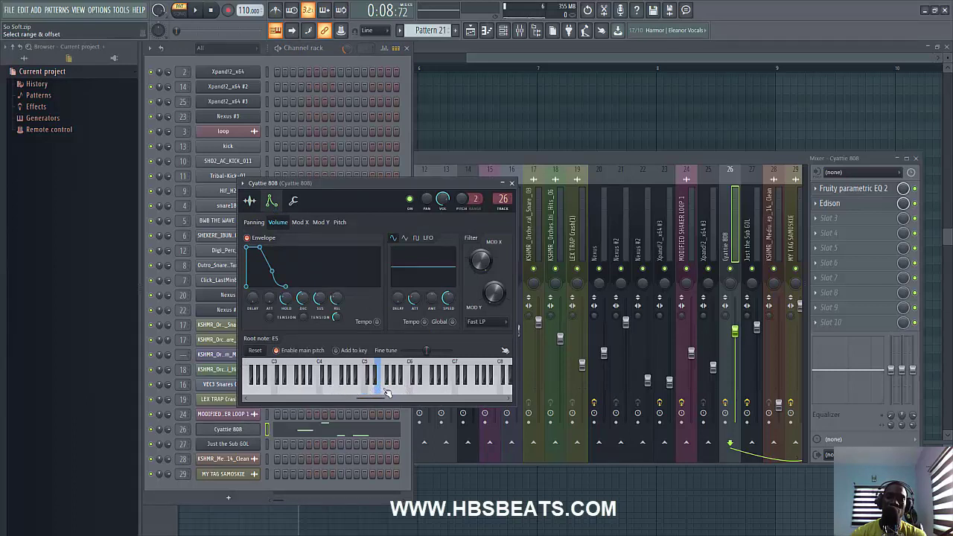
pyautogui.click(512, 182)
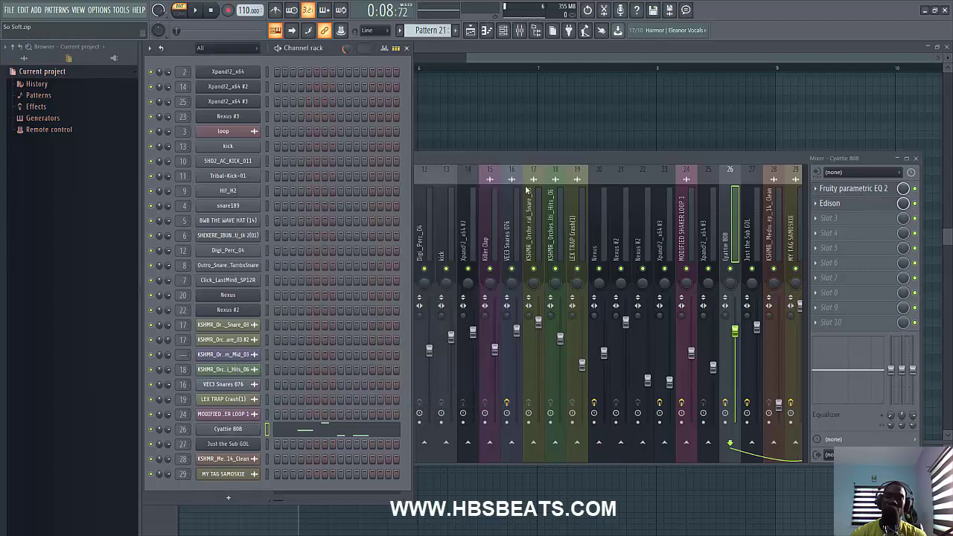
# Step: Remove Edison from effect slot 2 of the Cyattie 808 mixer track
pyautogui.click(819, 205)
pyautogui.moveTo(831, 216)
pyautogui.click(691, 34)
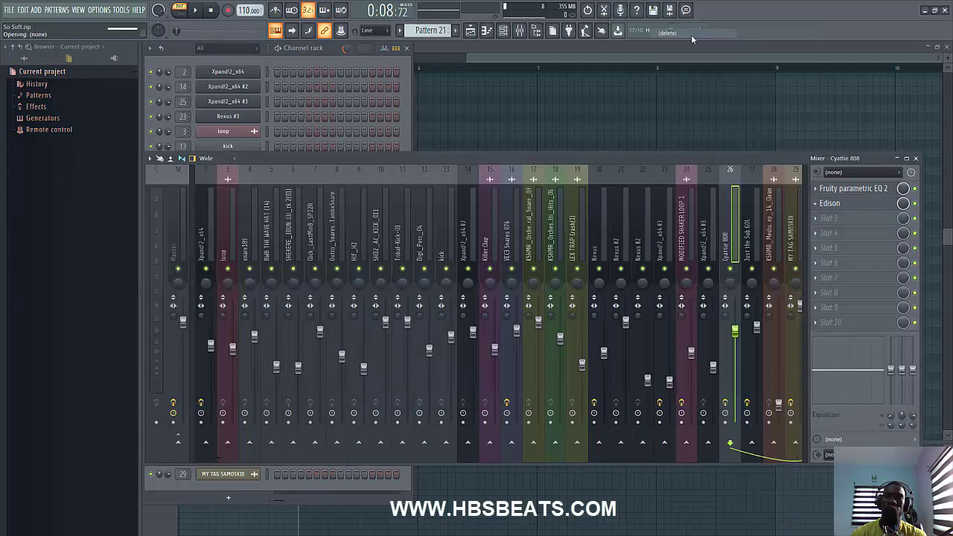
# Step: Open the Cyattie 808 notes of Pattern 21 in the piano roll and play them from bar 1
pyautogui.press('F7')
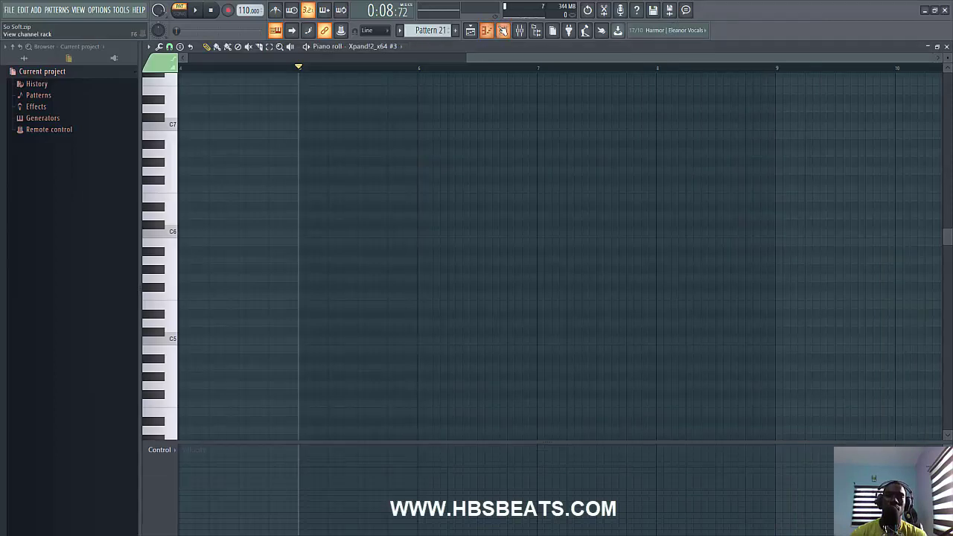
pyautogui.click(502, 30)
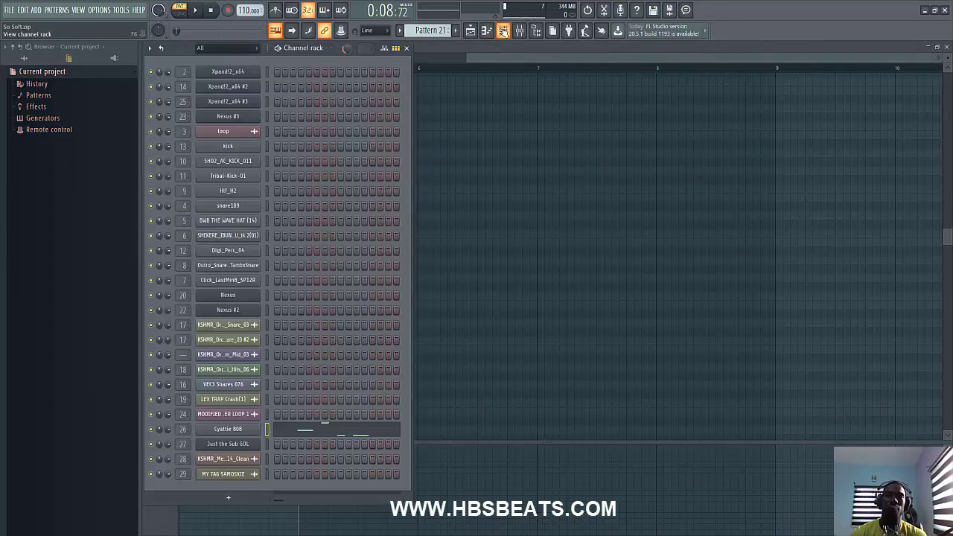
pyautogui.click(354, 432)
pyautogui.moveTo(409, 57); pyautogui.dragTo(236, 61)
pyautogui.click(196, 68)
pyautogui.press('space')
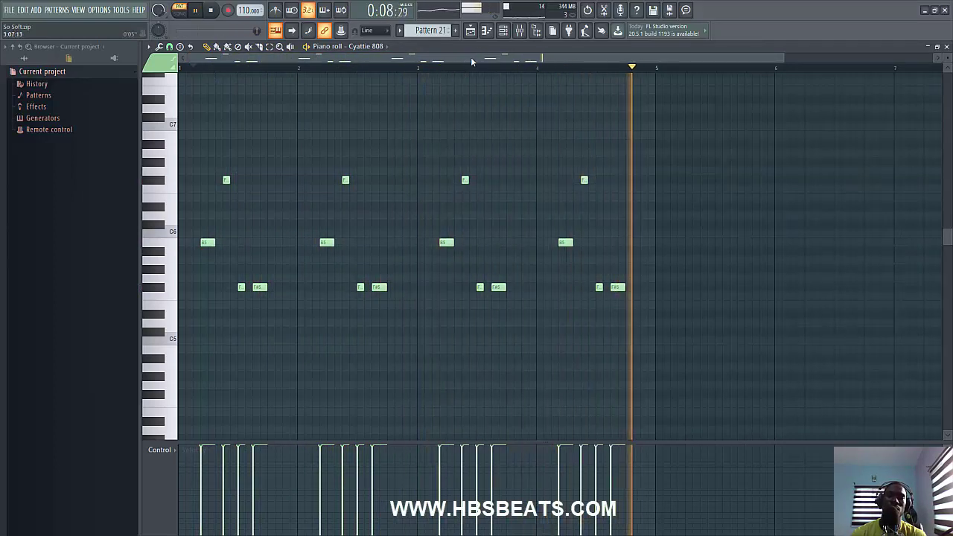
pyautogui.press('space')
# Step: Open the Just the Sub GOL notes of Pattern 22 in the piano roll and play them from just before bar 4
pyautogui.click(503, 30)
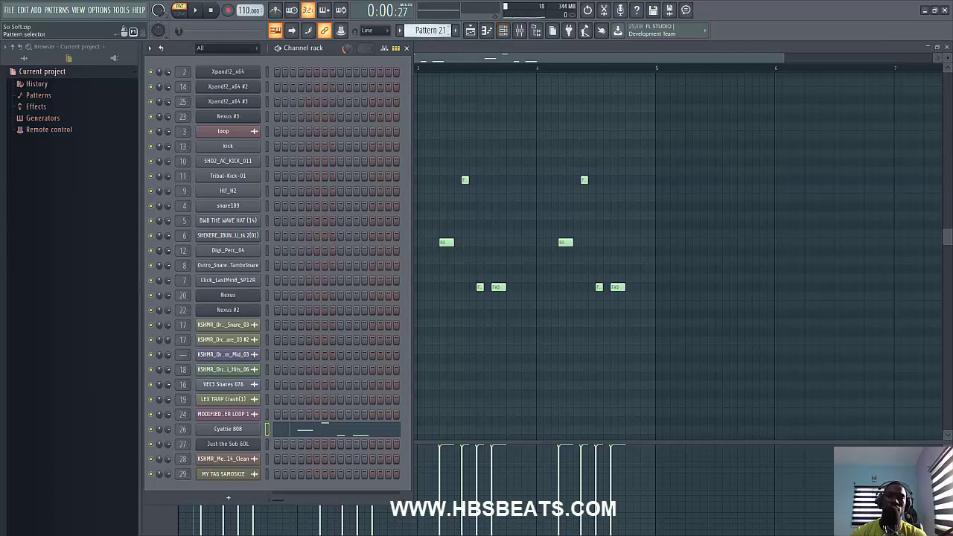
pyautogui.scroll(-1, 431, 30)
pyautogui.click(289, 451)
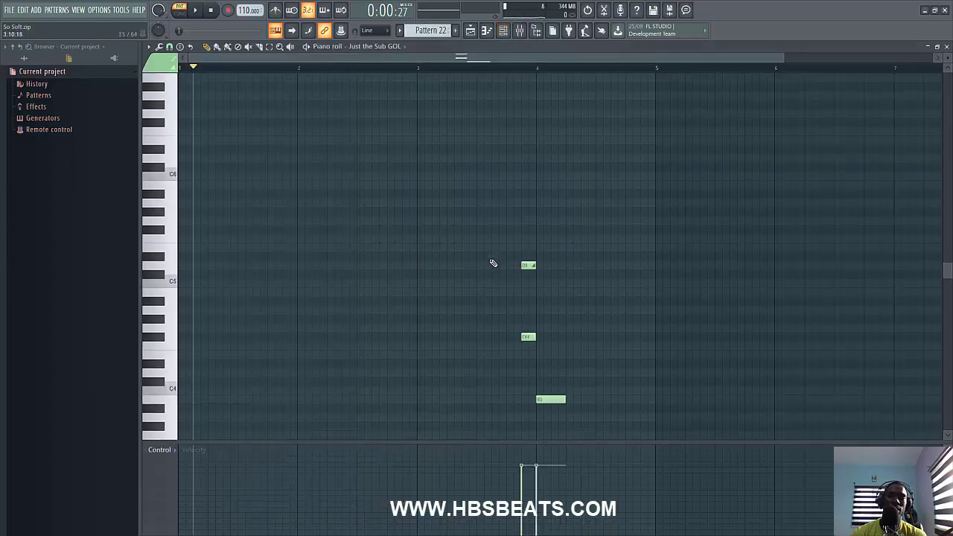
pyautogui.click(491, 68)
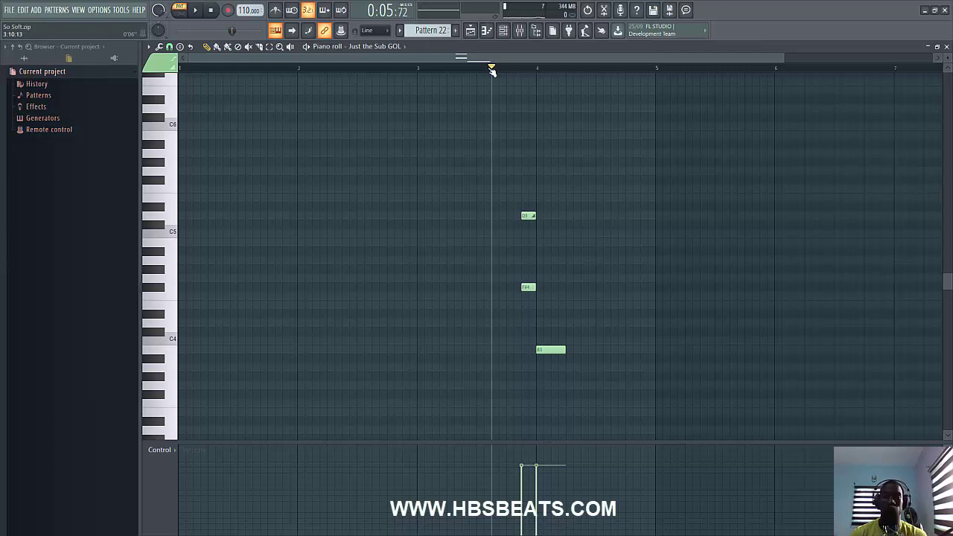
pyautogui.press('space')
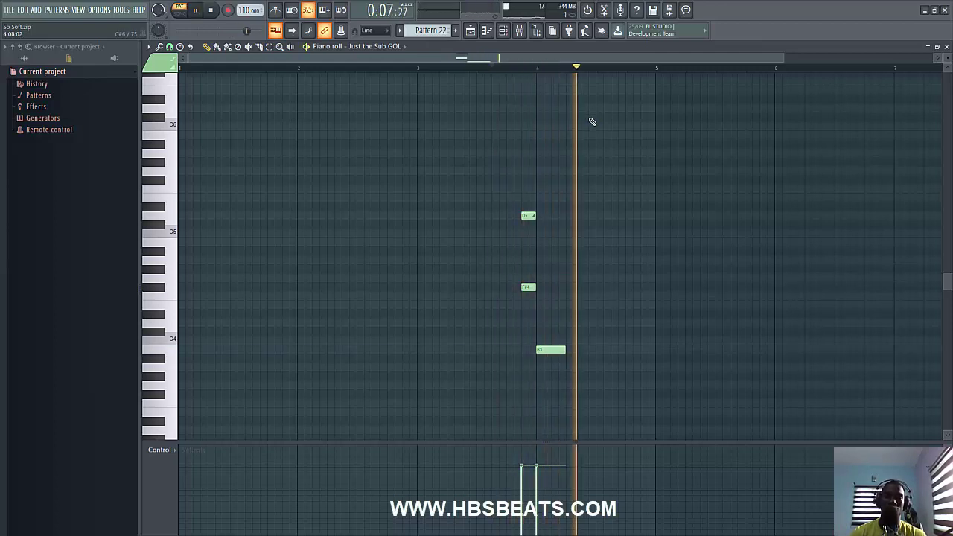
pyautogui.press('space')
# Step: Mute the loop on Track 2 in the playlist and play the arrangement from bar 5 without it
pyautogui.press('space')
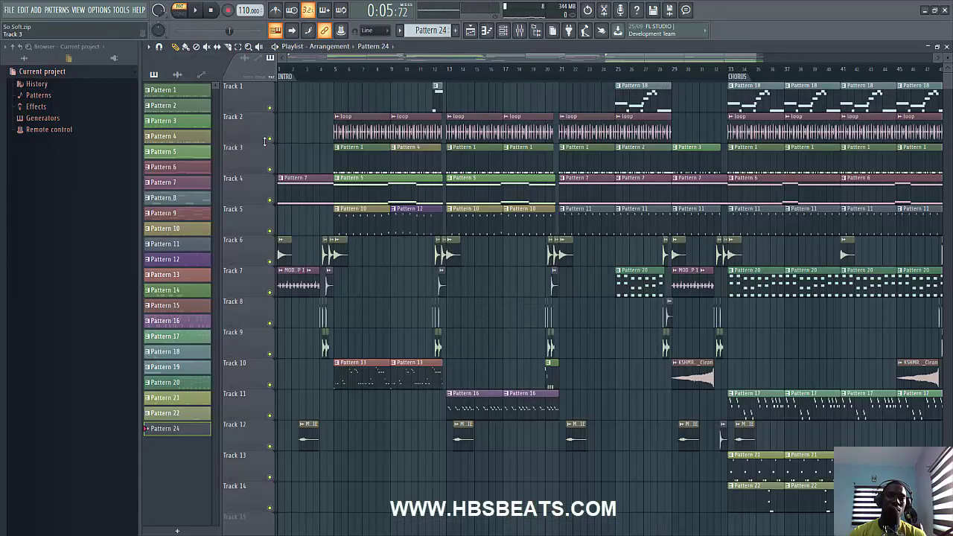
pyautogui.click(269, 139)
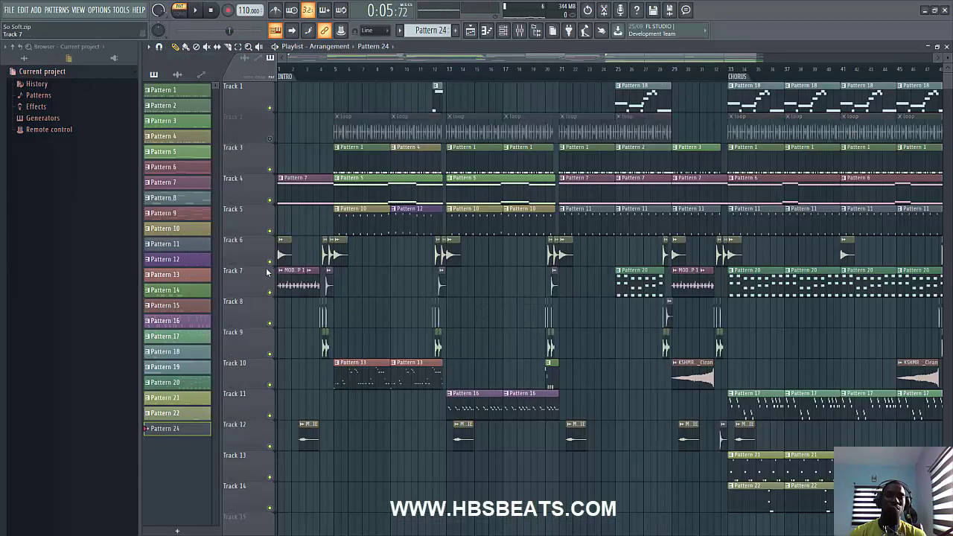
pyautogui.click(336, 75)
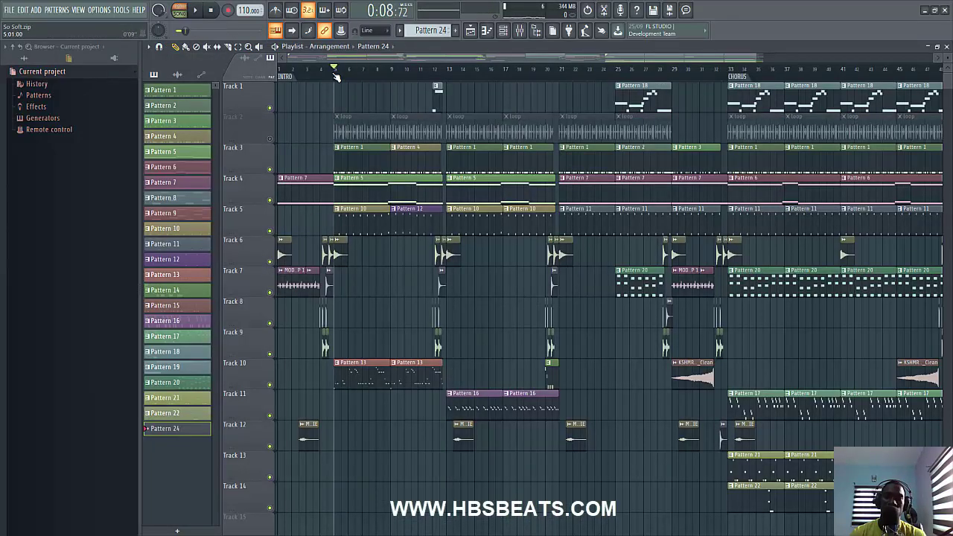
pyautogui.press('space')
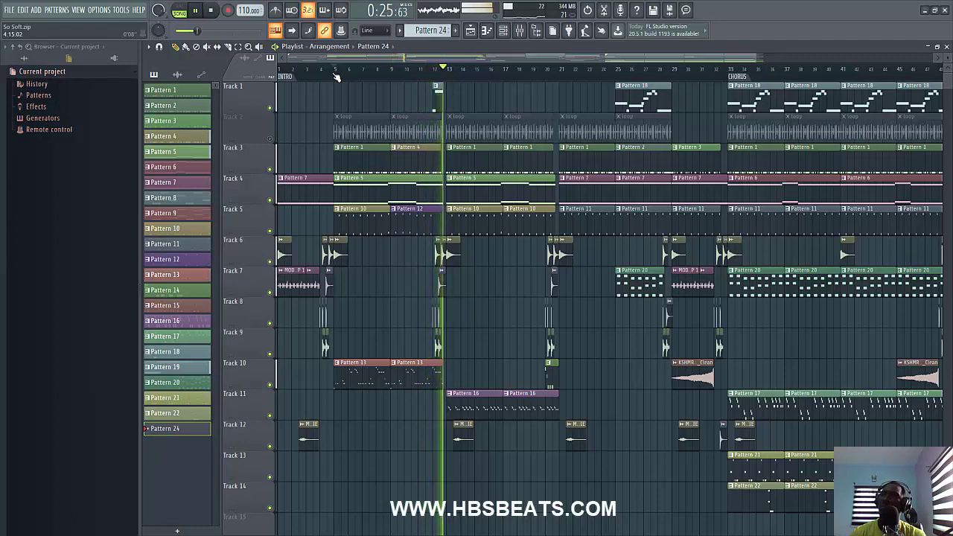
pyautogui.press('space')
# Step: Listen to the Track 2 loop soloed on its own, then restore all playlist tracks
pyautogui.press('space')
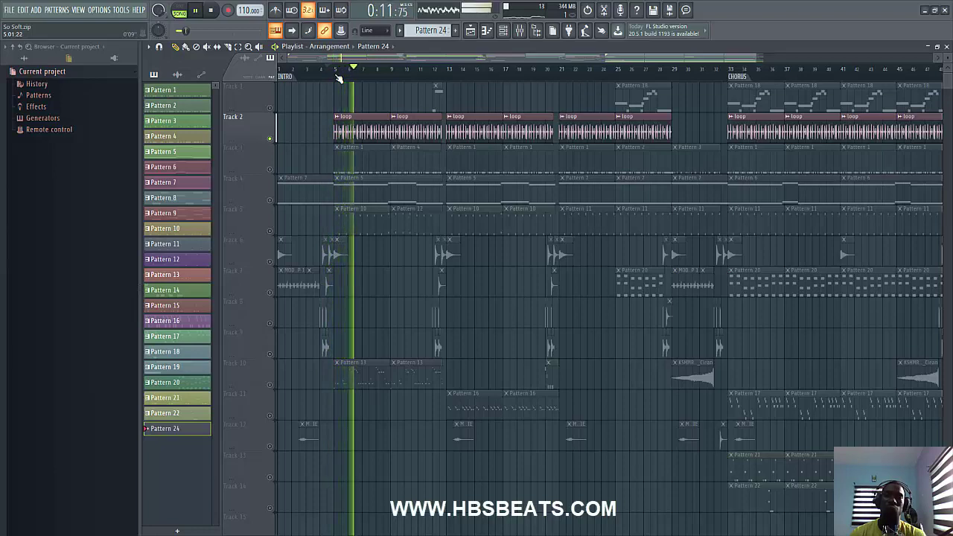
pyautogui.press('space')
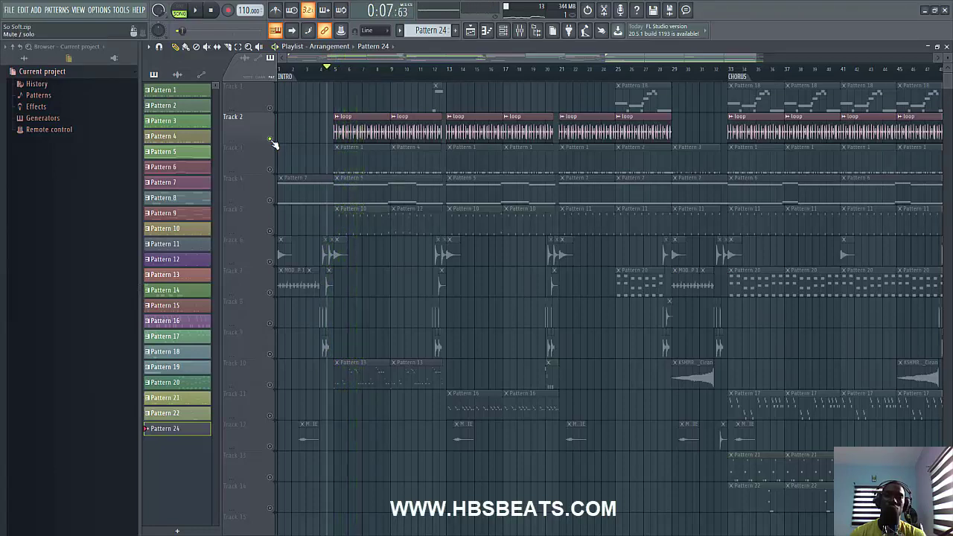
pyautogui.rightClick(271, 140)
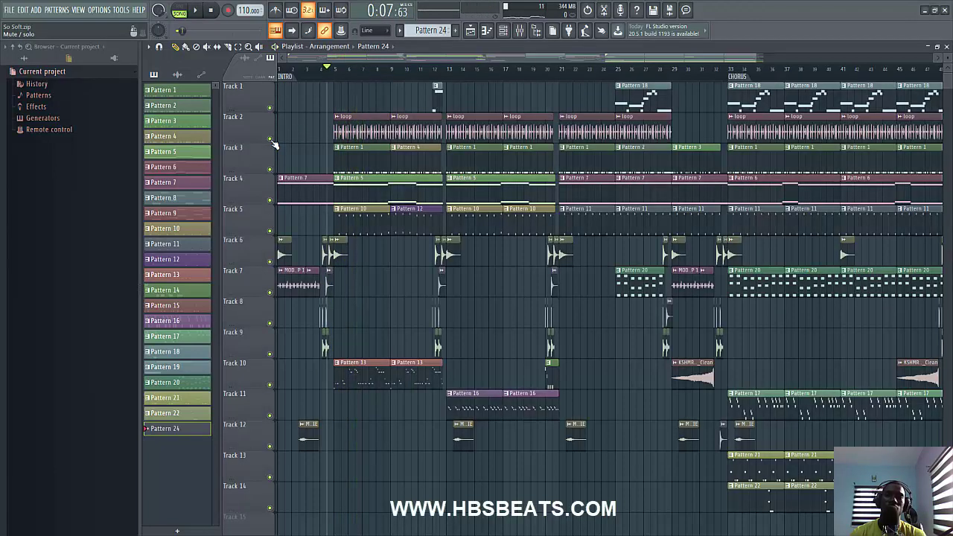
# Step: Play the arrangement from bar 5 with the Track 2 loop and all other tracks active
pyautogui.click(336, 70)
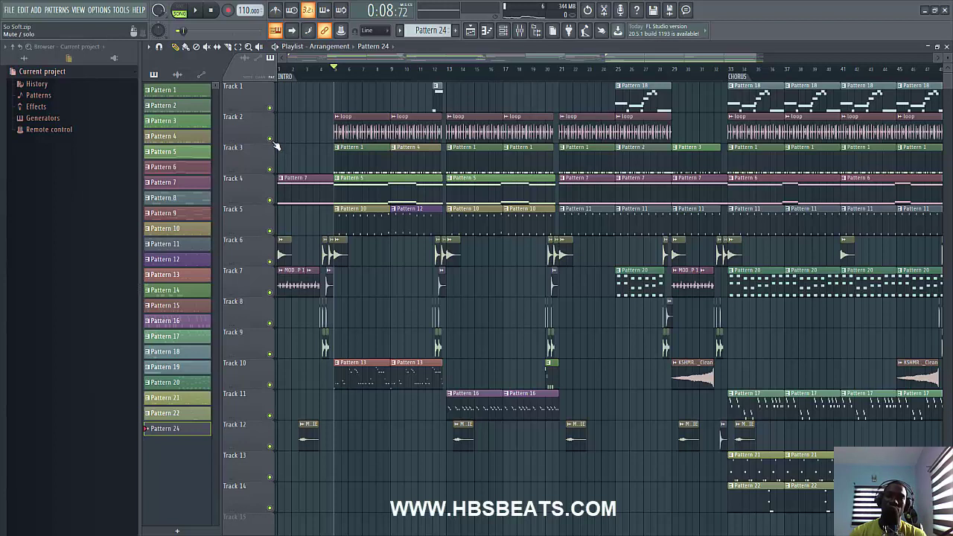
pyautogui.press('space')
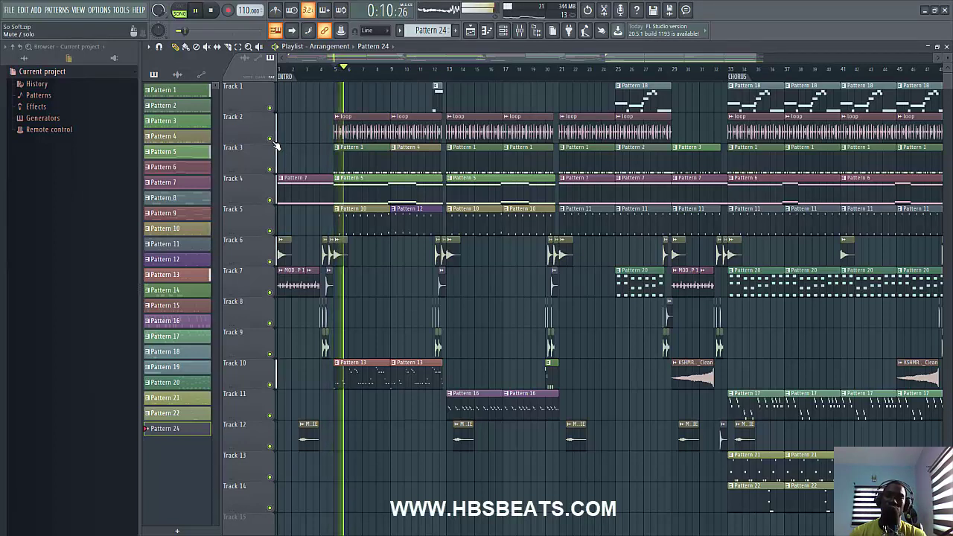
pyautogui.press('space')
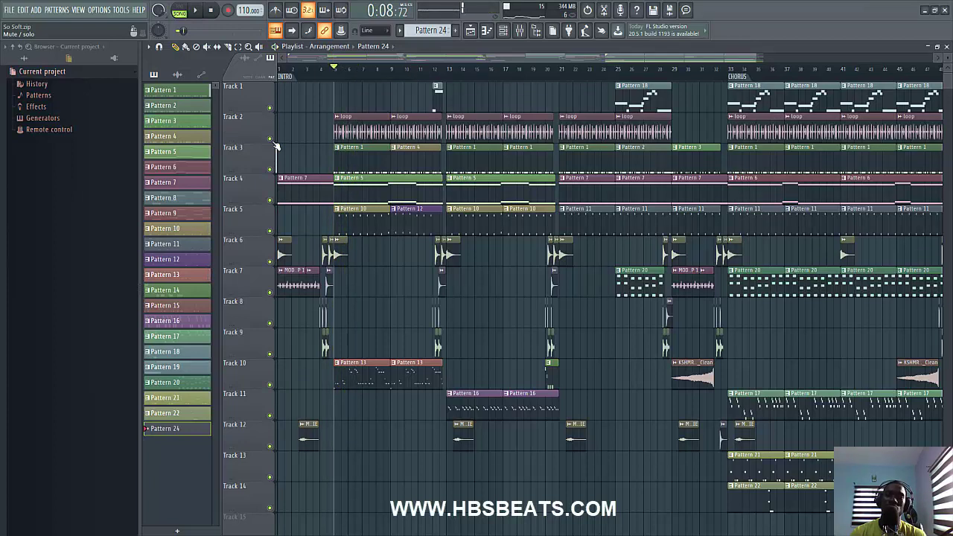
# Step: Compare the beat with and without the loop by toggling Track 2's mute during playback from bar 5, leaving it unmuted
pyautogui.click(271, 140)
pyautogui.press('space')
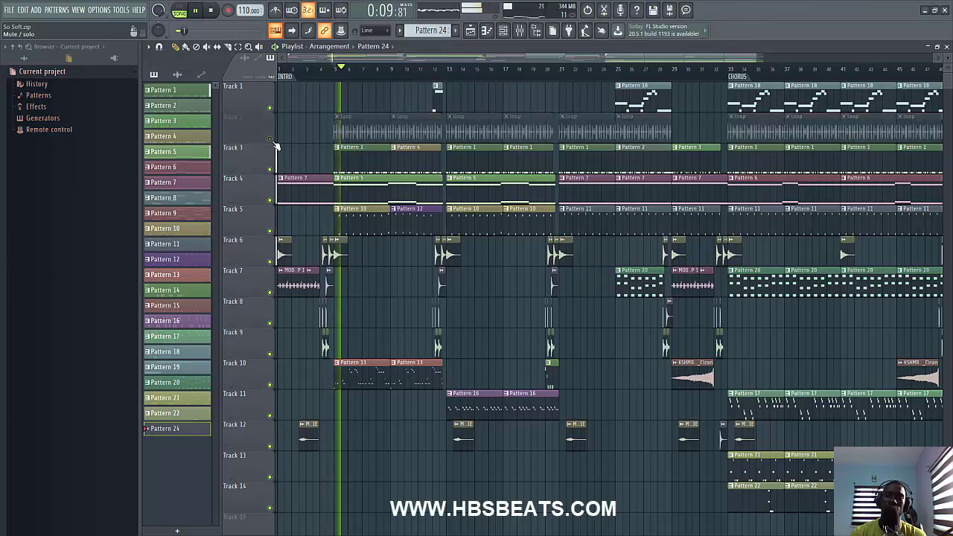
pyautogui.click(271, 140)
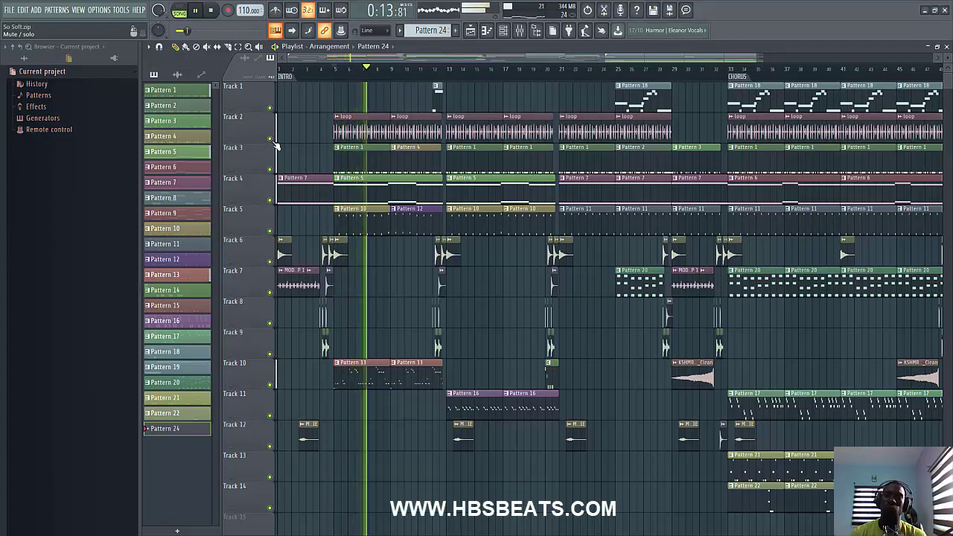
pyautogui.click(272, 140)
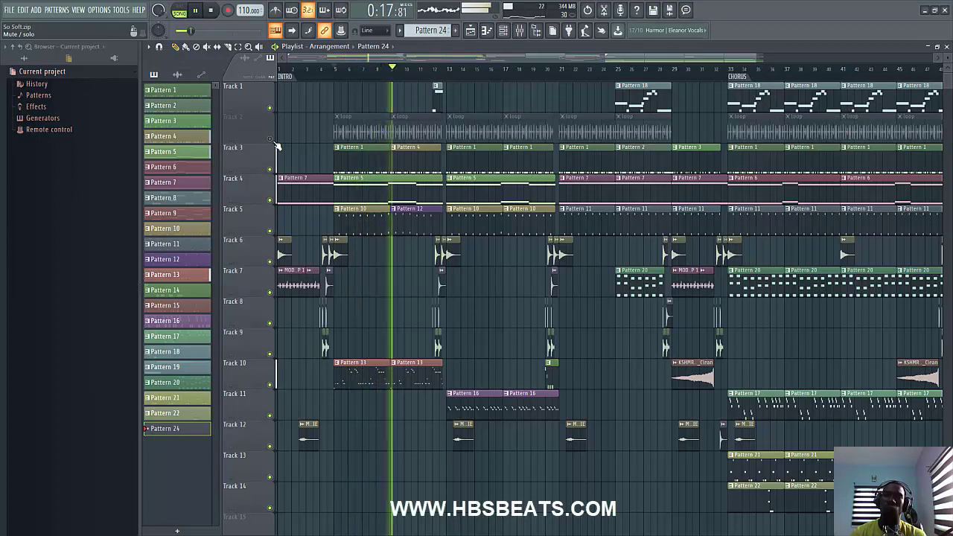
pyautogui.click(273, 140)
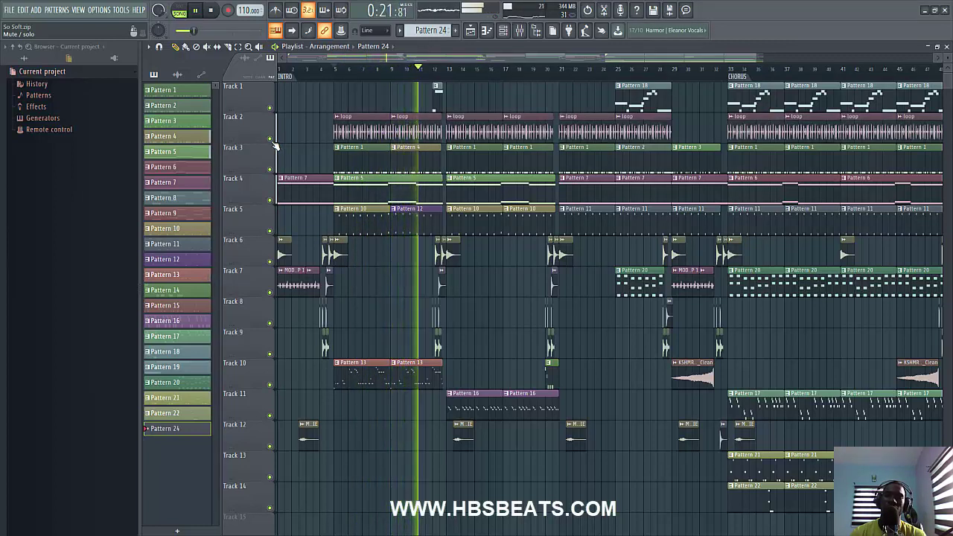
pyautogui.press('space')
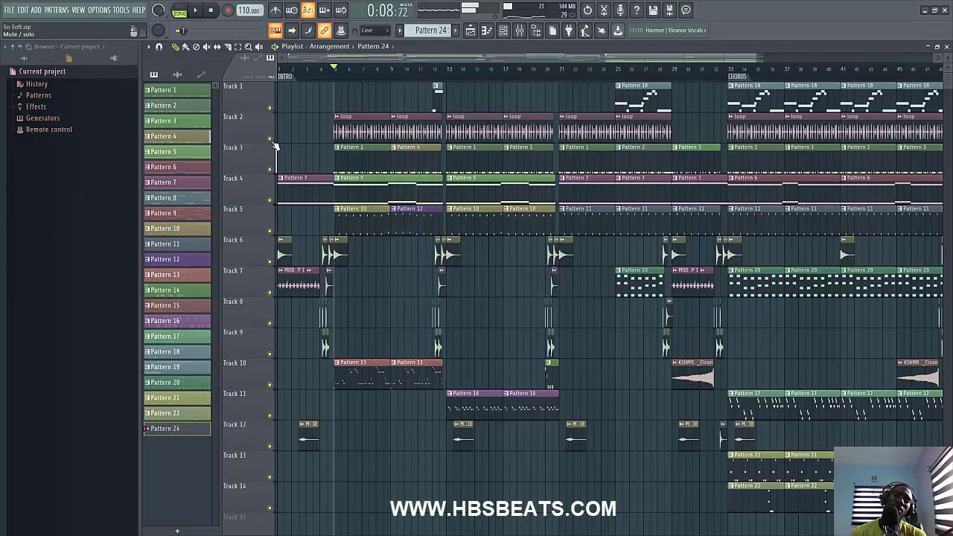
pyautogui.click(213, 11)
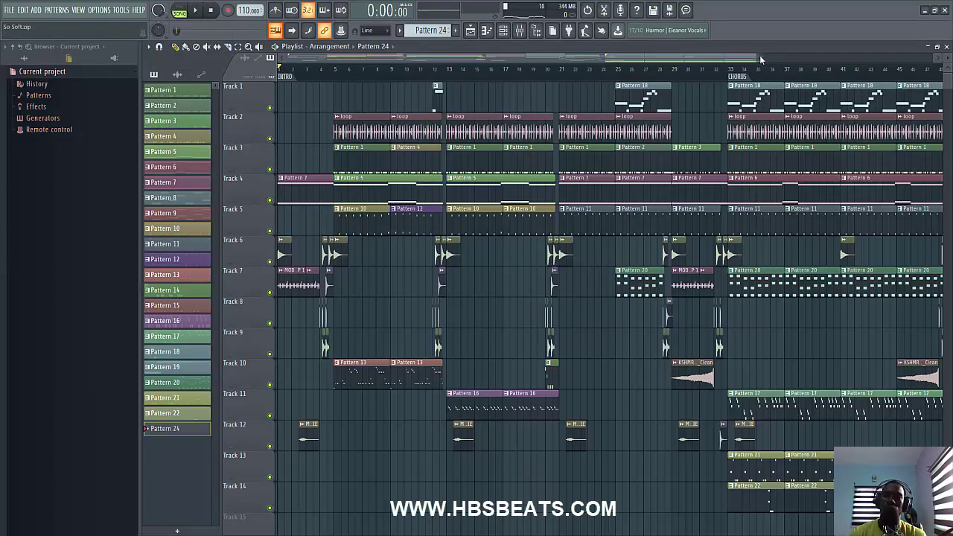
pyautogui.moveTo(756, 55); pyautogui.dragTo(617, 60)
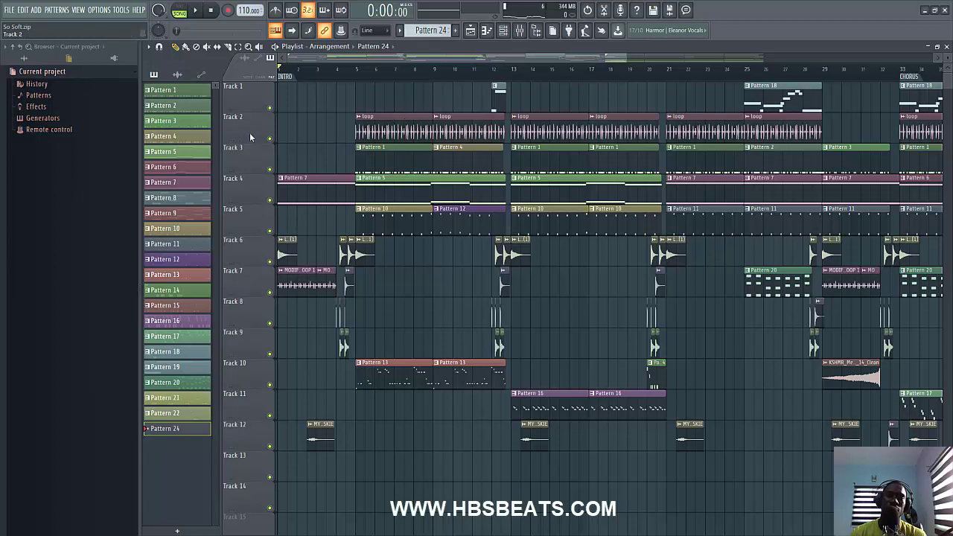
pyautogui.click(350, 70)
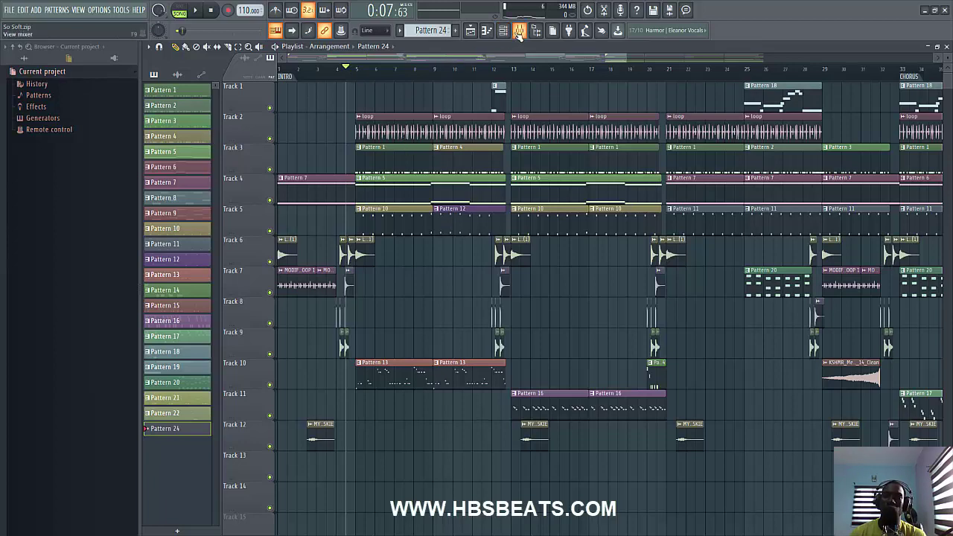
pyautogui.moveTo(631, 56); pyautogui.dragTo(694, 64)
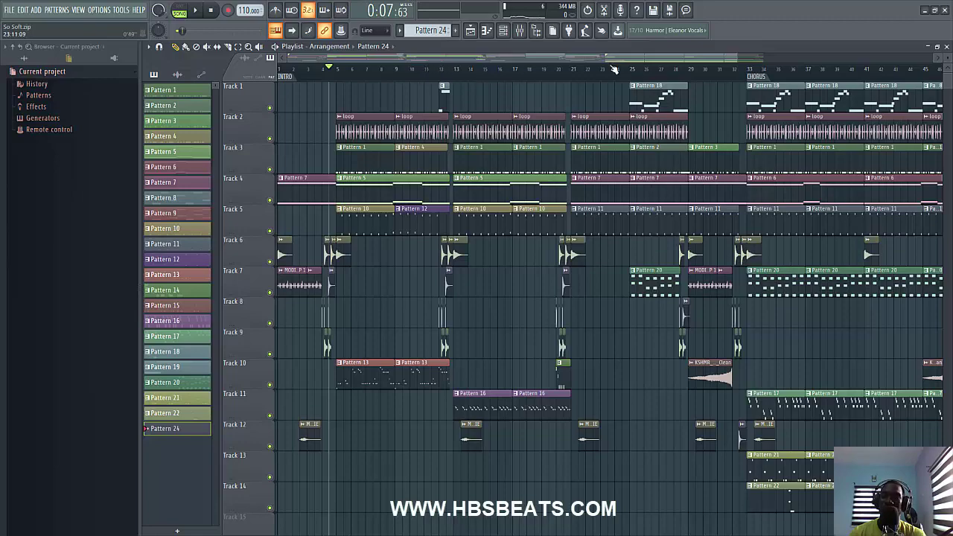
pyautogui.moveTo(608, 60); pyautogui.dragTo(552, 62)
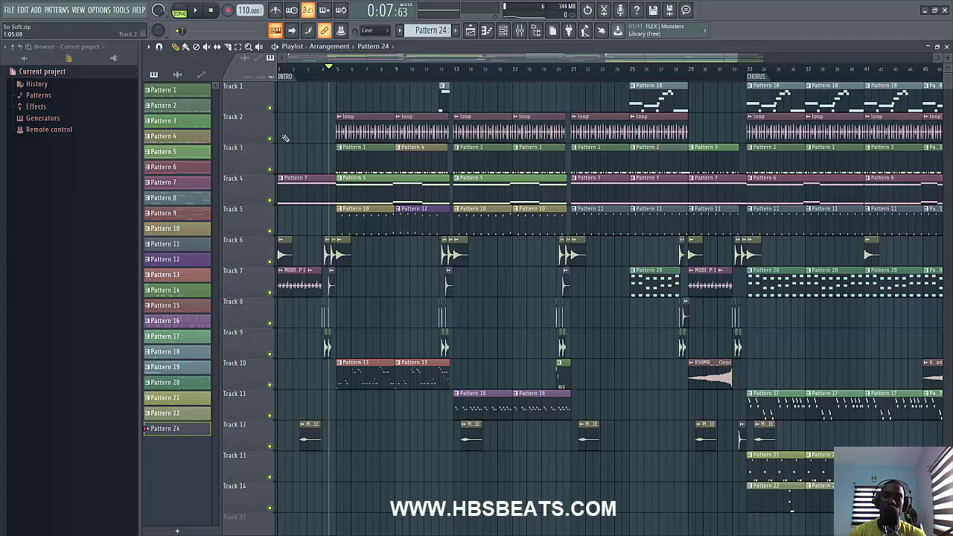
pyautogui.click(505, 32)
pyautogui.click(503, 30)
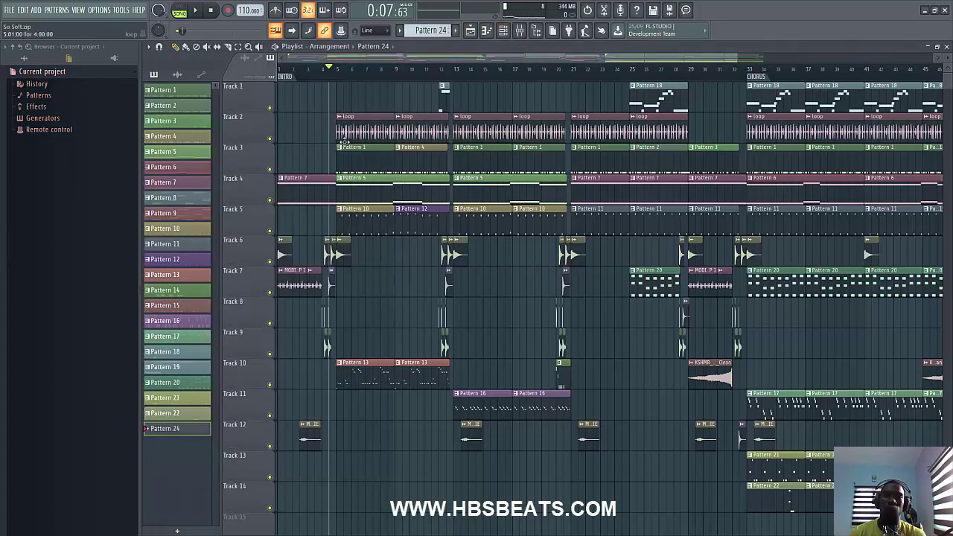
# Step: Check the sample settings of the MODIFIED SHAKER LOOP 1 clip in the intro on Track 7, then close them
pyautogui.doubleClick(297, 283)
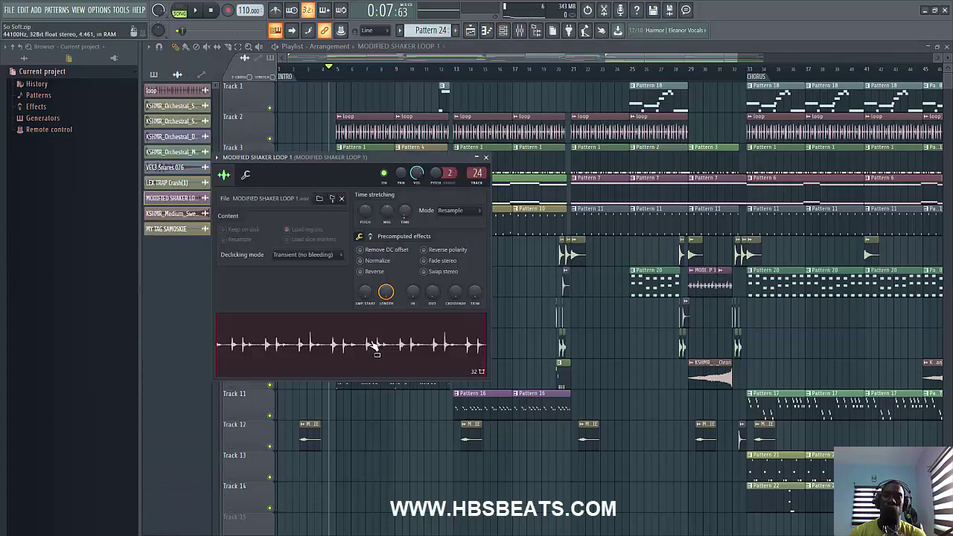
pyautogui.click(486, 159)
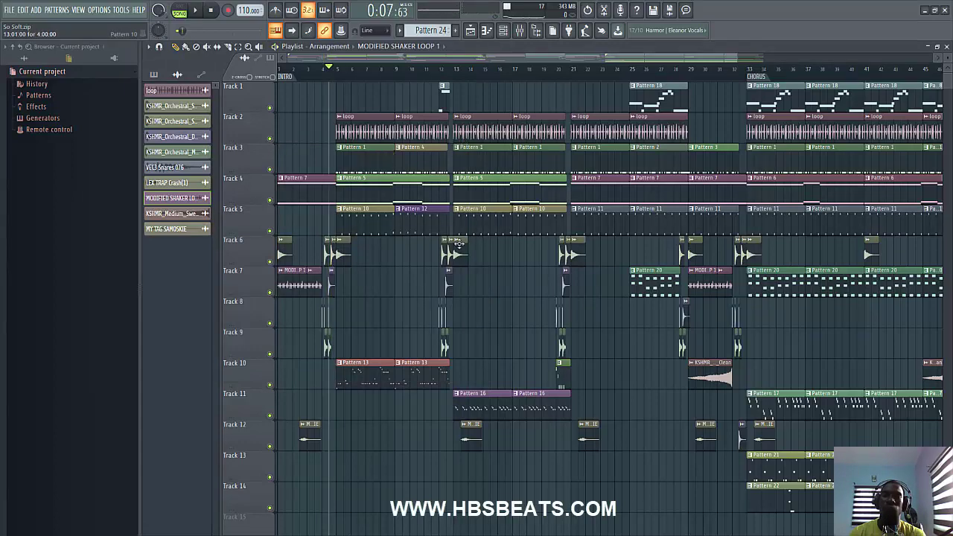
# Step: Play the fill and impact sounds at bar 4 leading into bar 5, replay the transition, and stop playback
pyautogui.scroll(2, 430, 265)
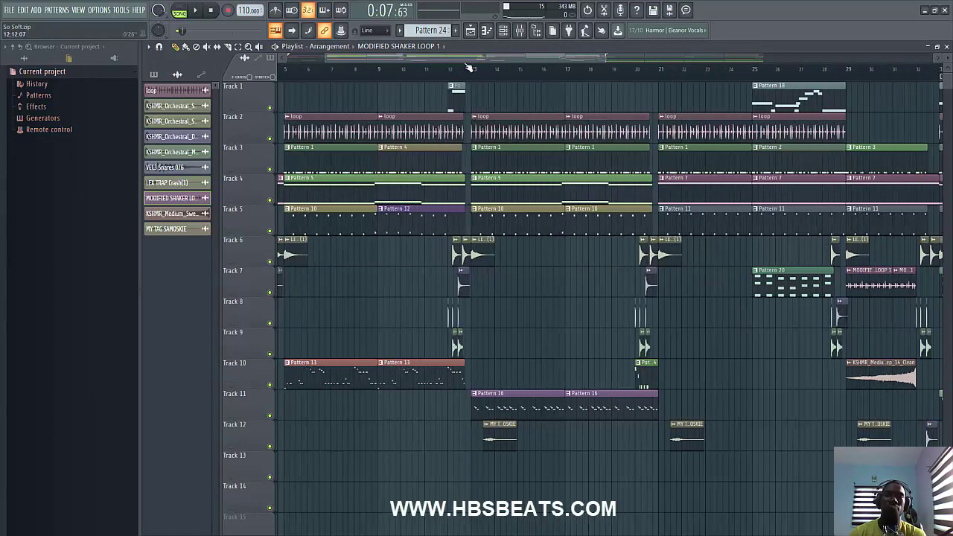
pyautogui.scroll(2, 387, 237)
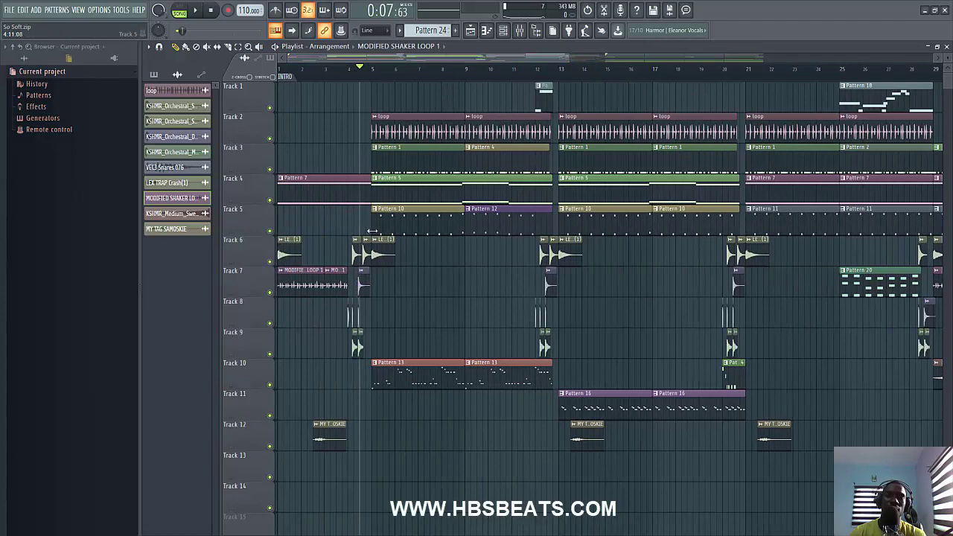
pyautogui.scroll(4, 396, 76)
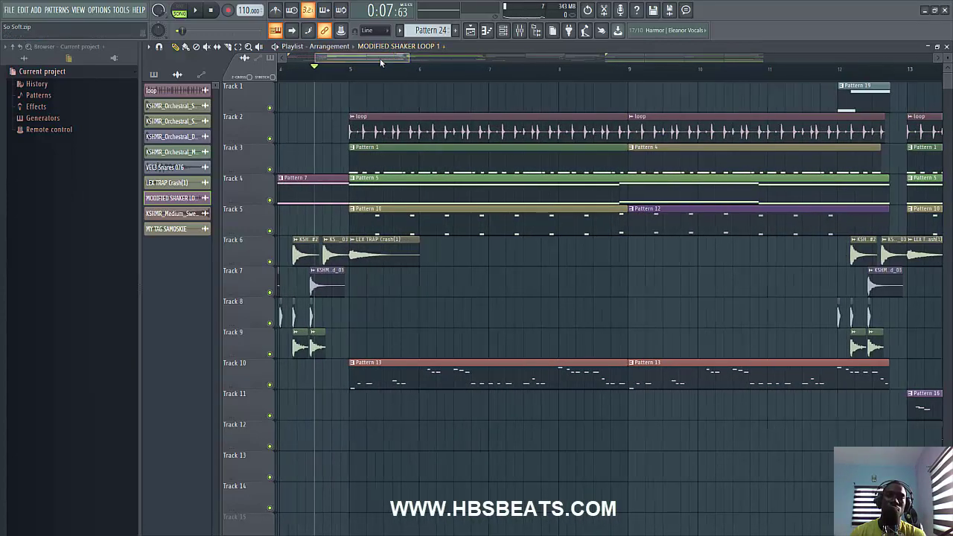
pyautogui.moveTo(380, 58); pyautogui.dragTo(363, 62)
pyautogui.click(429, 70)
pyautogui.press('space')
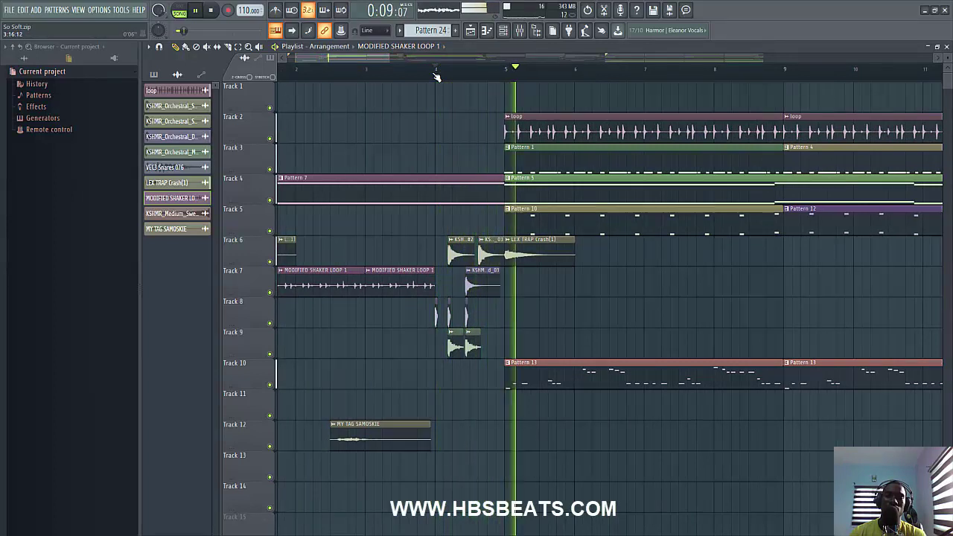
pyautogui.press('space')
pyautogui.press('space')
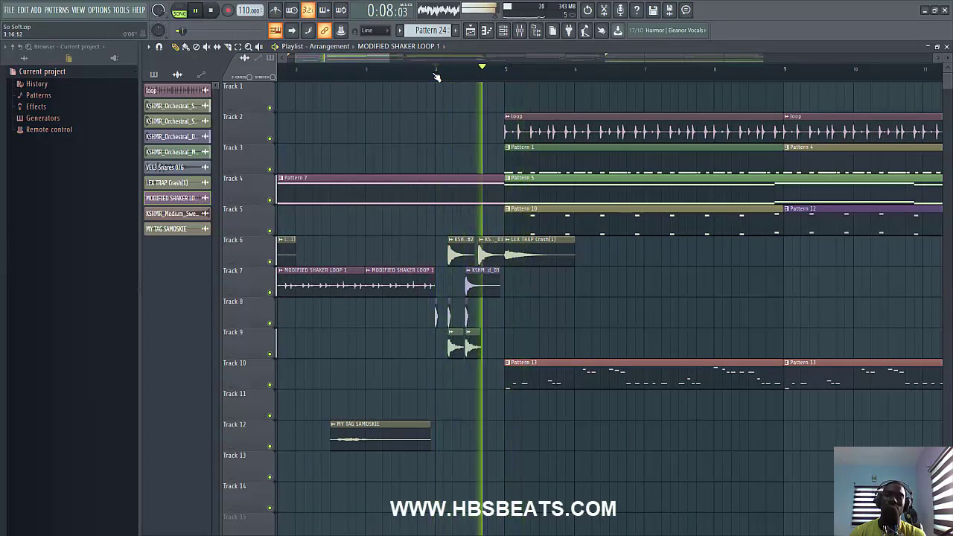
pyautogui.press('space')
pyautogui.hscroll(-2, 298, 63)
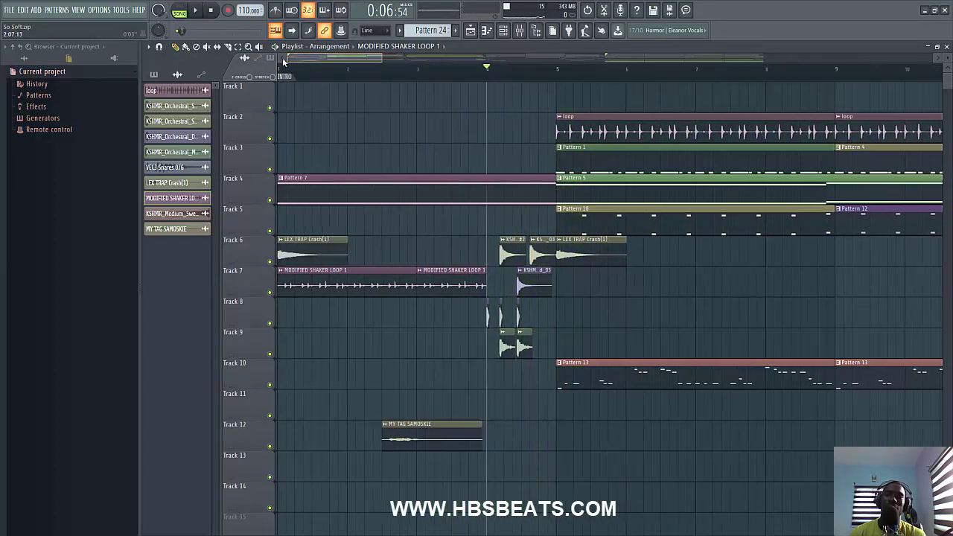
# Step: Look through the mixer's channel levels and track assignments, then return to the playlist
pyautogui.click(519, 30)
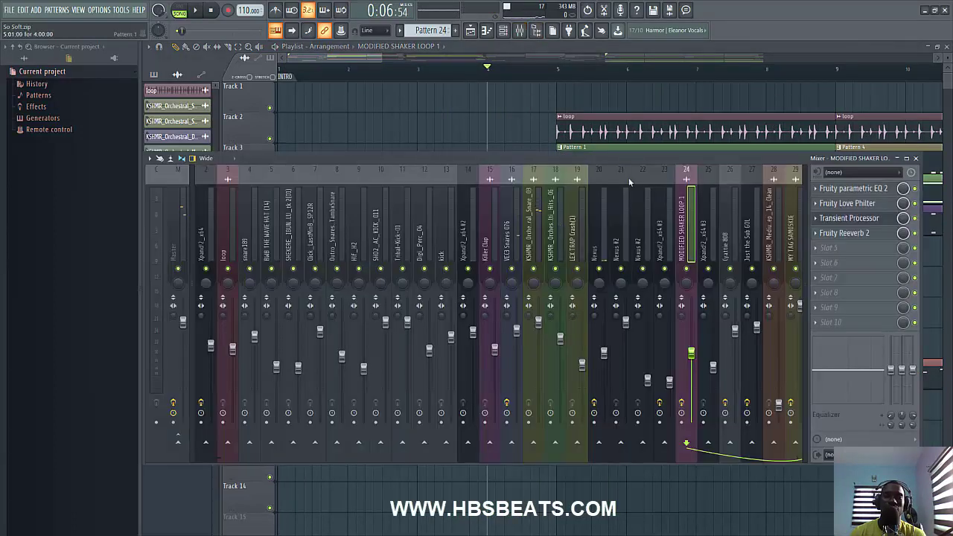
pyautogui.hscroll(5, 450, 202)
pyautogui.hscroll(-5, 450, 205)
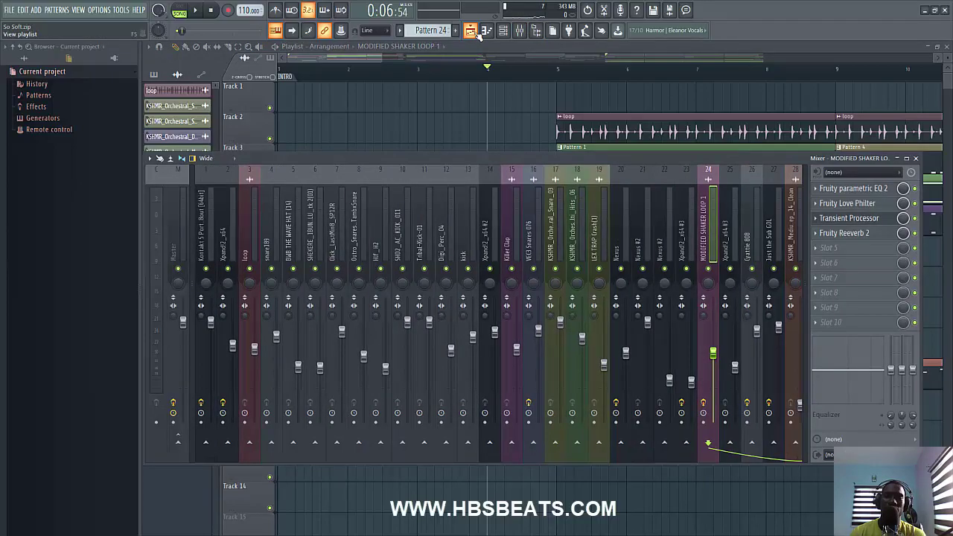
pyautogui.click(471, 31)
# Step: Review the full playlist arrangement from the intro through the chorus, up to bar 49
pyautogui.scroll(-4, 731, 61)
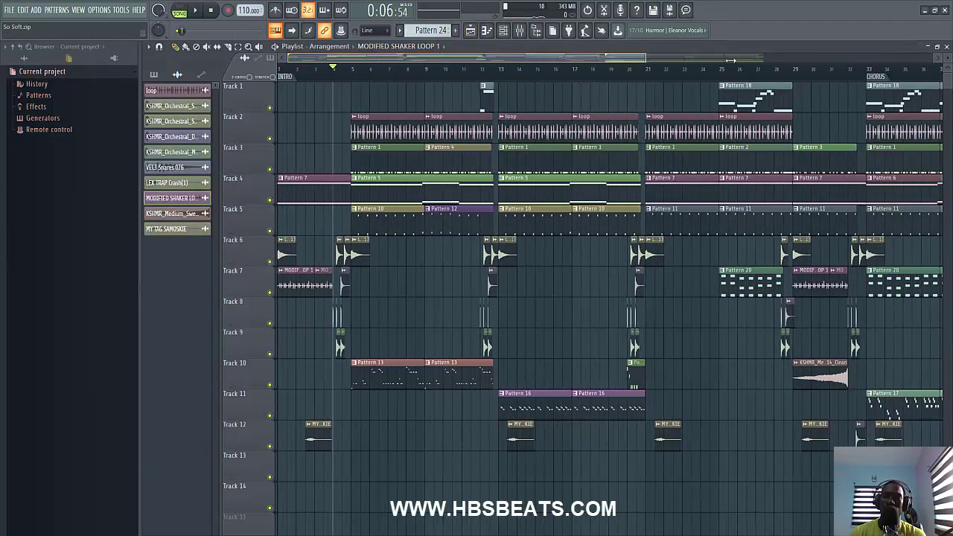
pyautogui.scroll(-3, 731, 61)
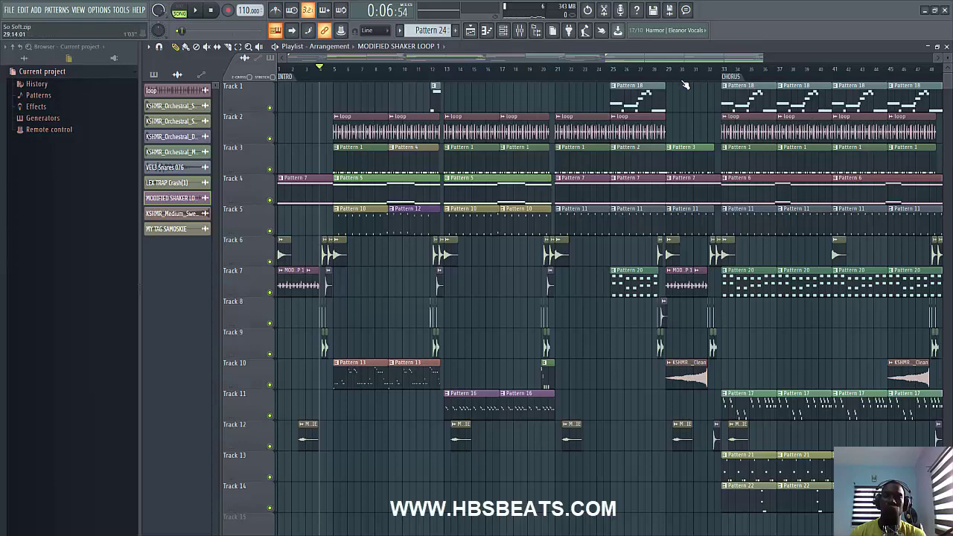
pyautogui.moveTo(763, 56); pyautogui.dragTo(774, 57)
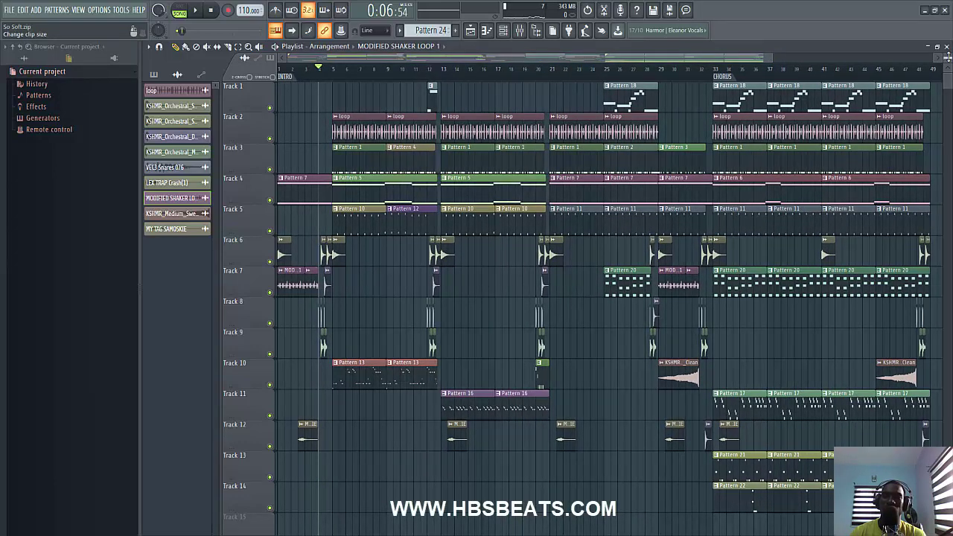
pyautogui.scroll(-2, 944, 60)
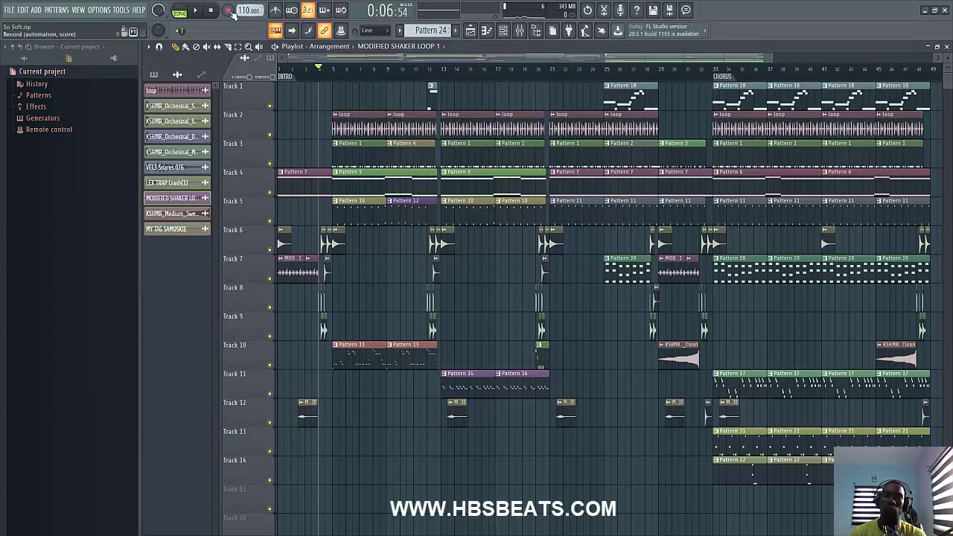
pyautogui.press('space')
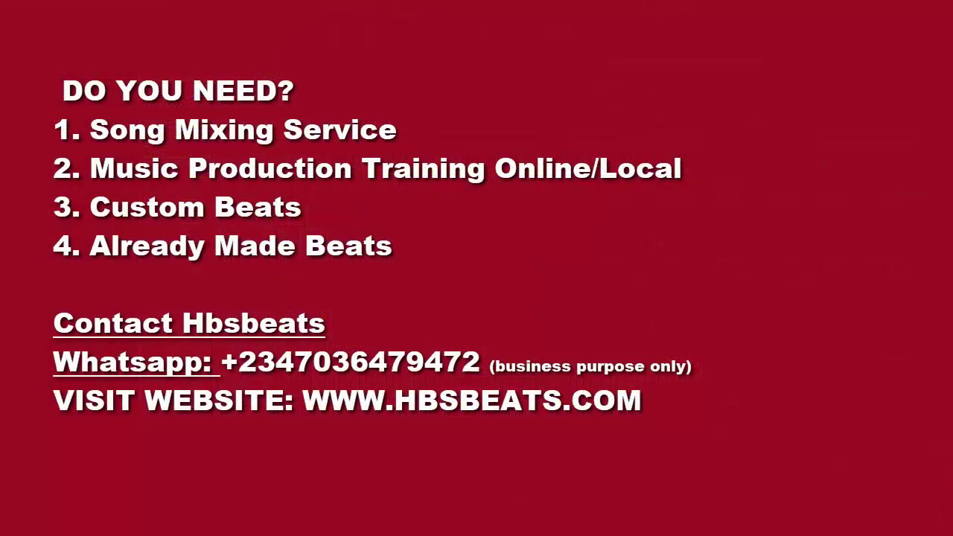